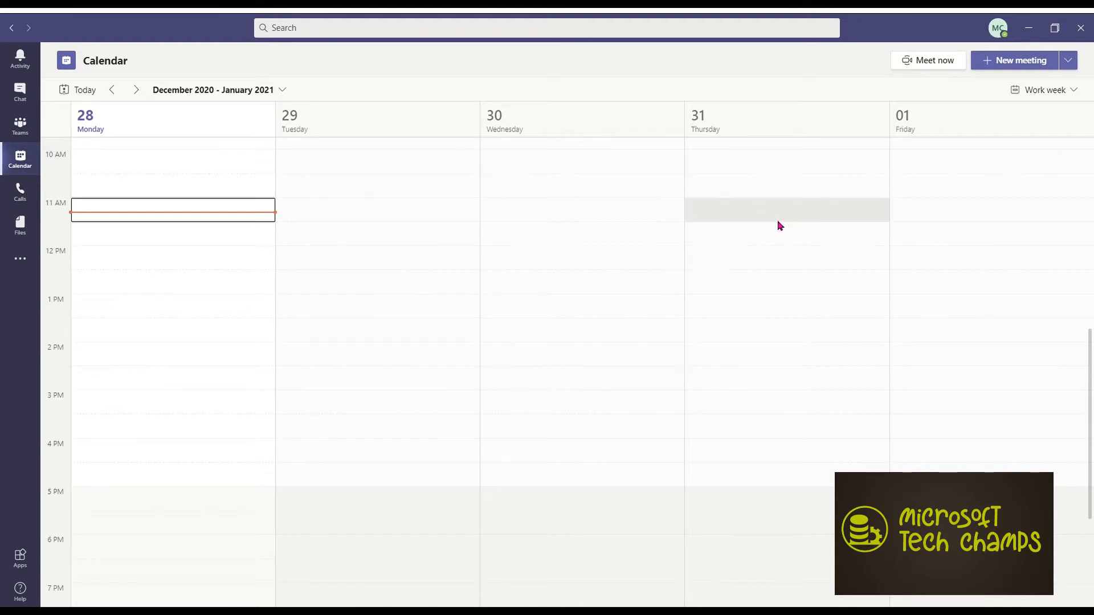
# Open the Shifts app and check which teams are available for a schedule.
pyautogui.click(10, 260)
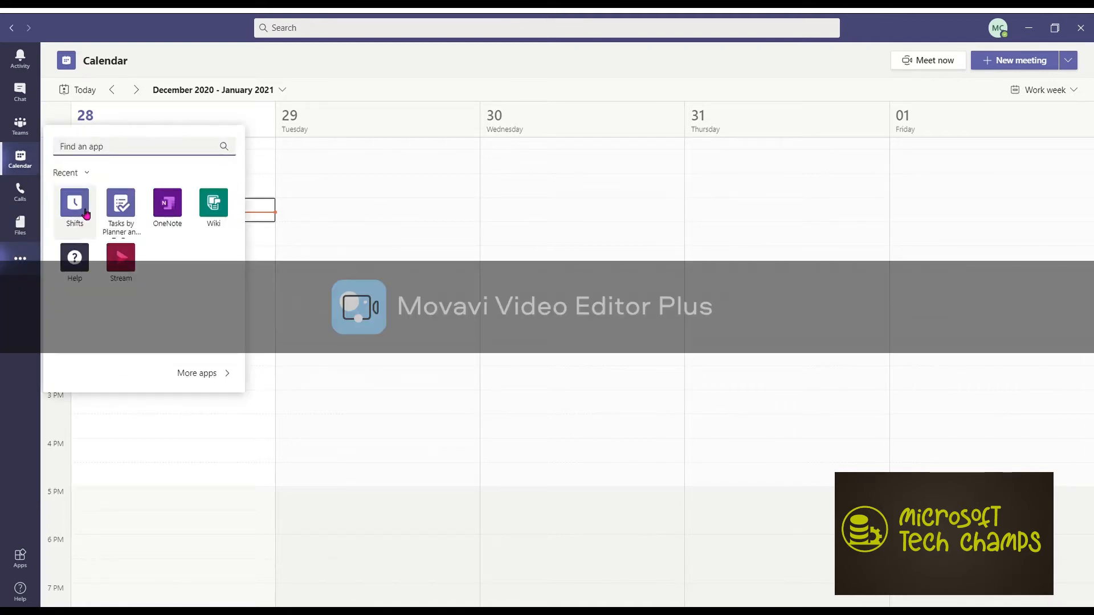
pyautogui.click(82, 209)
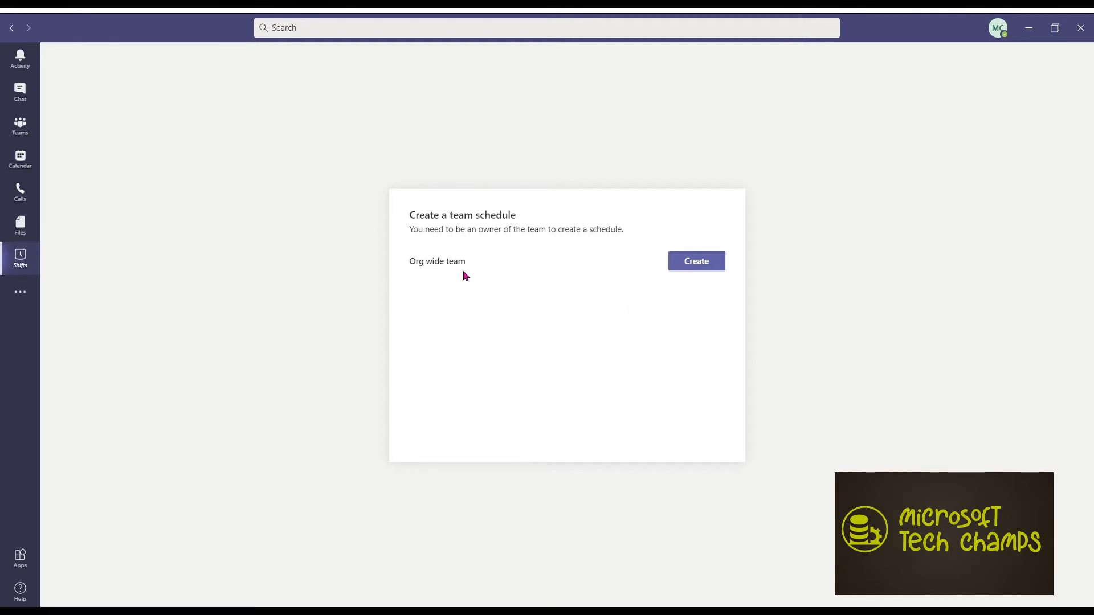
pyautogui.moveTo(409, 265); pyautogui.dragTo(477, 266)
pyautogui.click(442, 270)
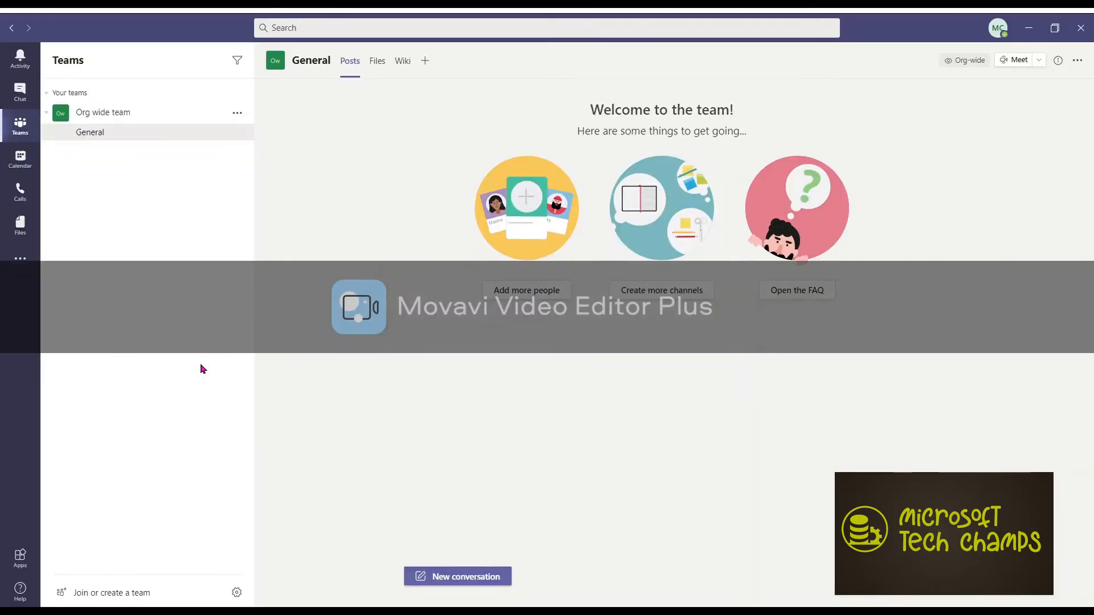
# Set up a new public team from scratch and name it "Test Teams Shifts".
pyautogui.click(117, 599)
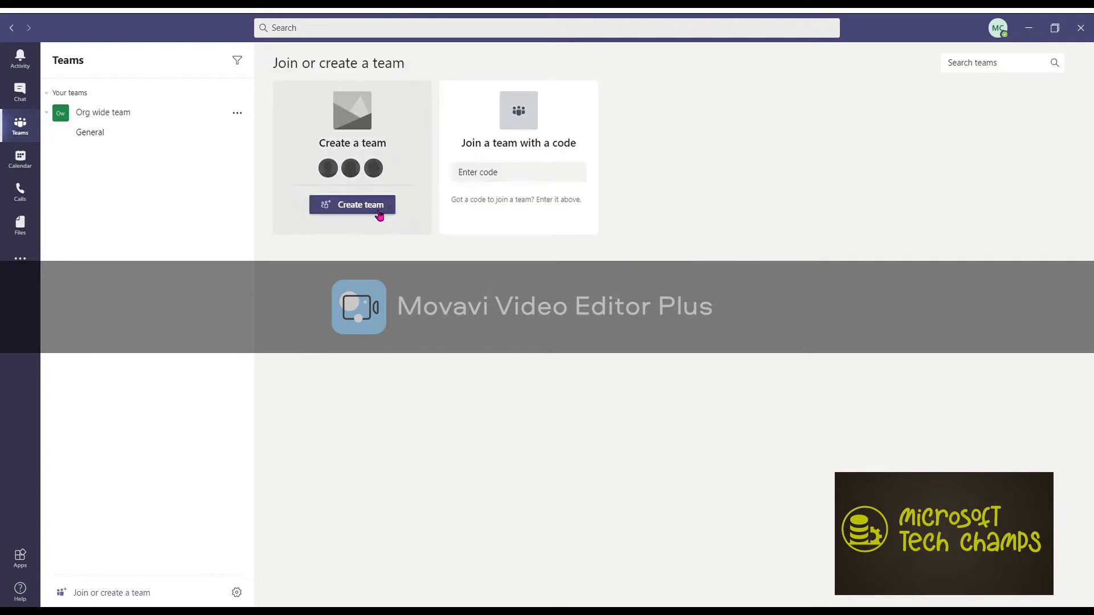
pyautogui.click(367, 207)
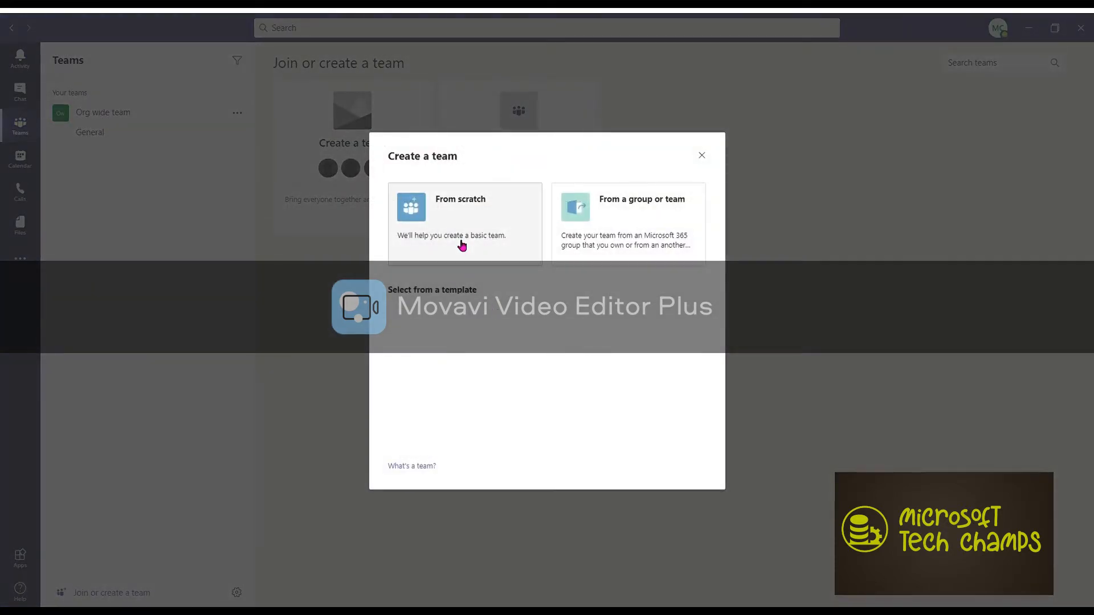
pyautogui.click(461, 245)
pyautogui.click(516, 276)
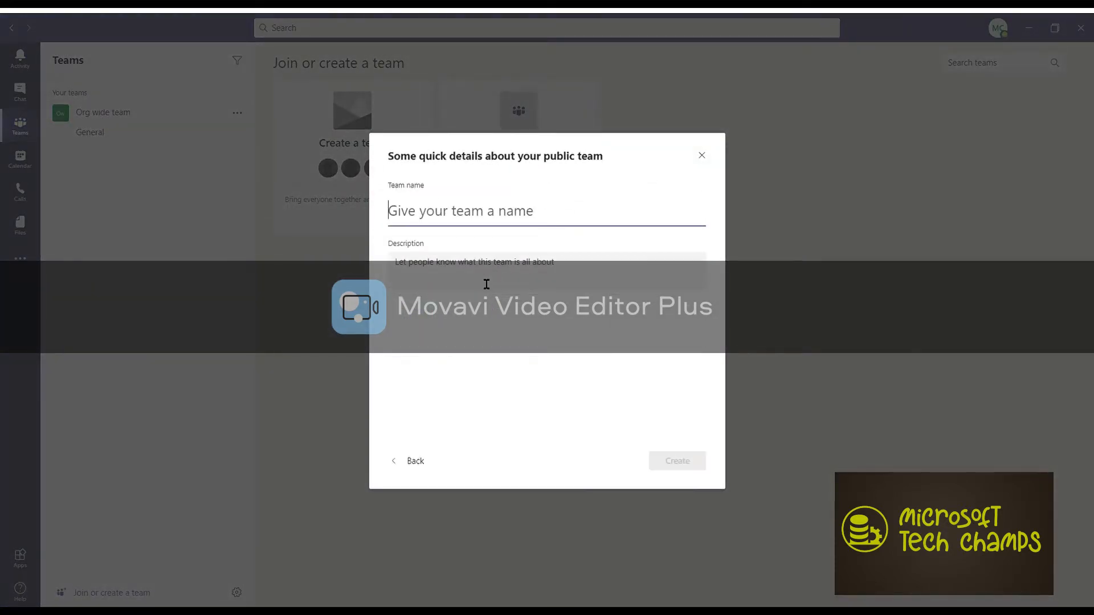
pyautogui.write('Test ')
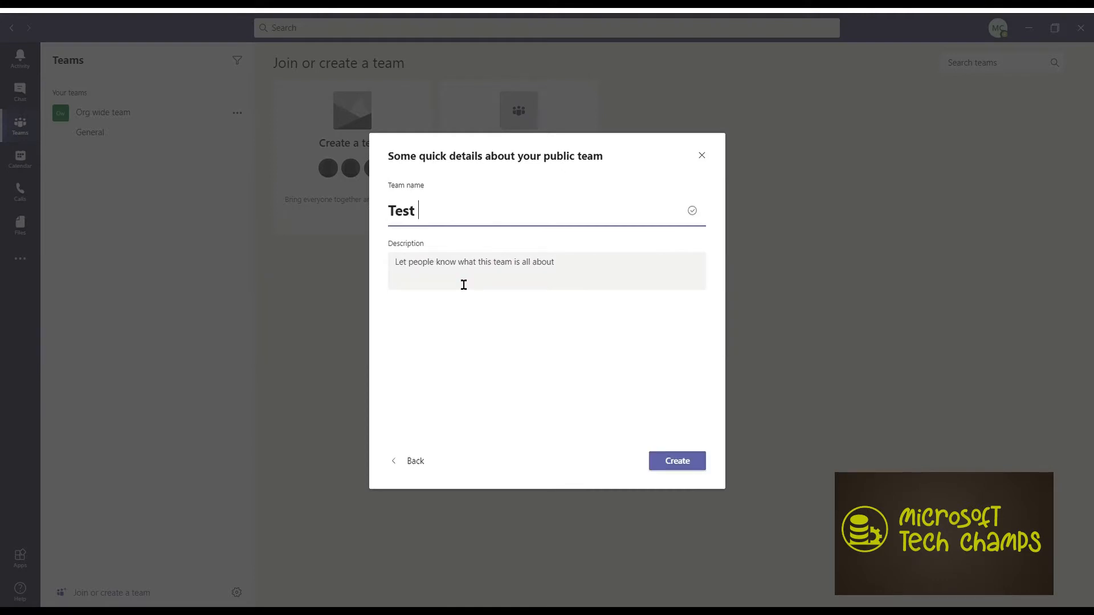
pyautogui.write('Teams Shifts')
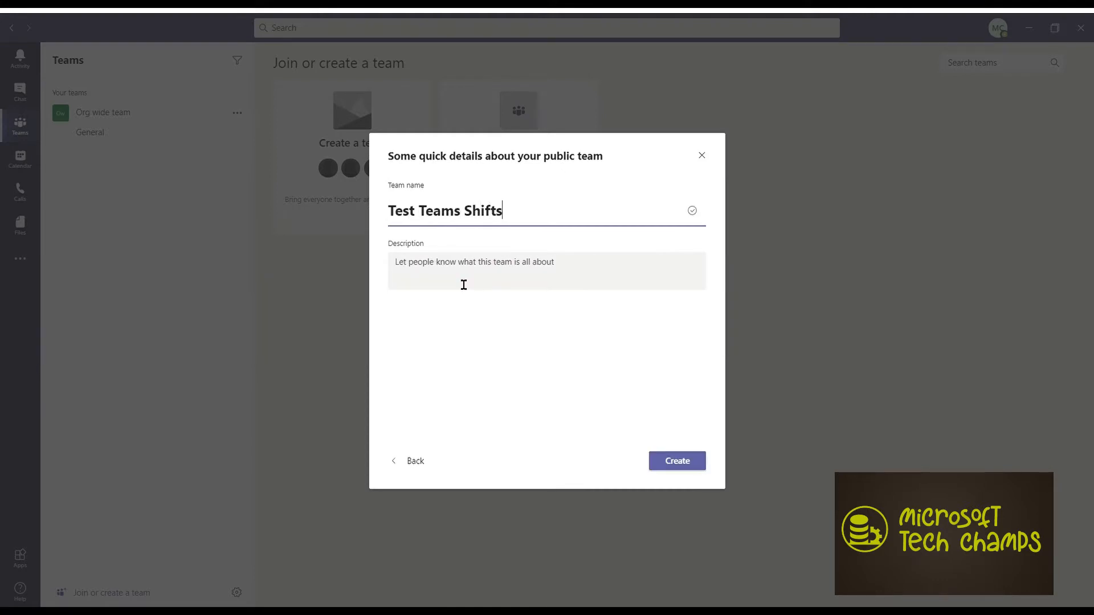
pyautogui.hotkey('ctrl', 'a')
pyautogui.click(464, 285)
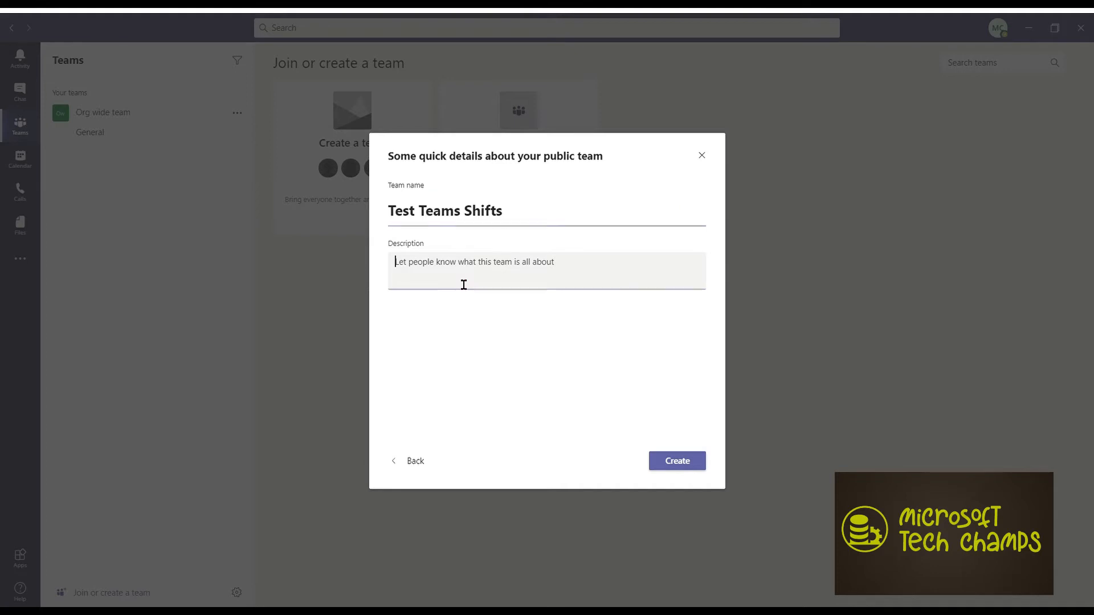
# Describe the team as "This Team will be used for teams Shift testing." and create it.
pyautogui.write('This Team')
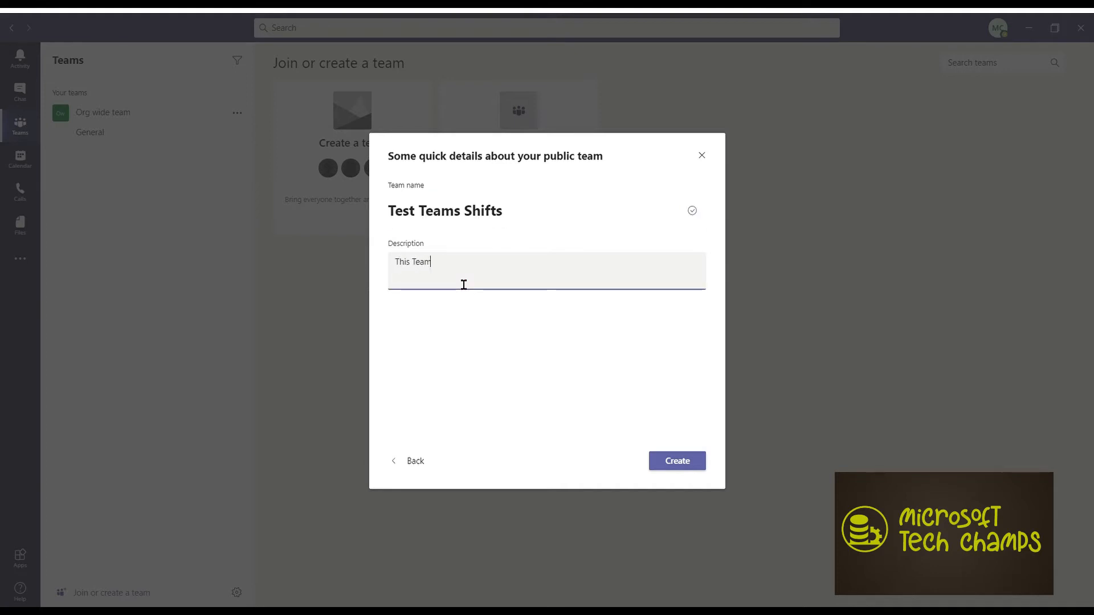
pyautogui.write(' will be used for teams Shift tests')
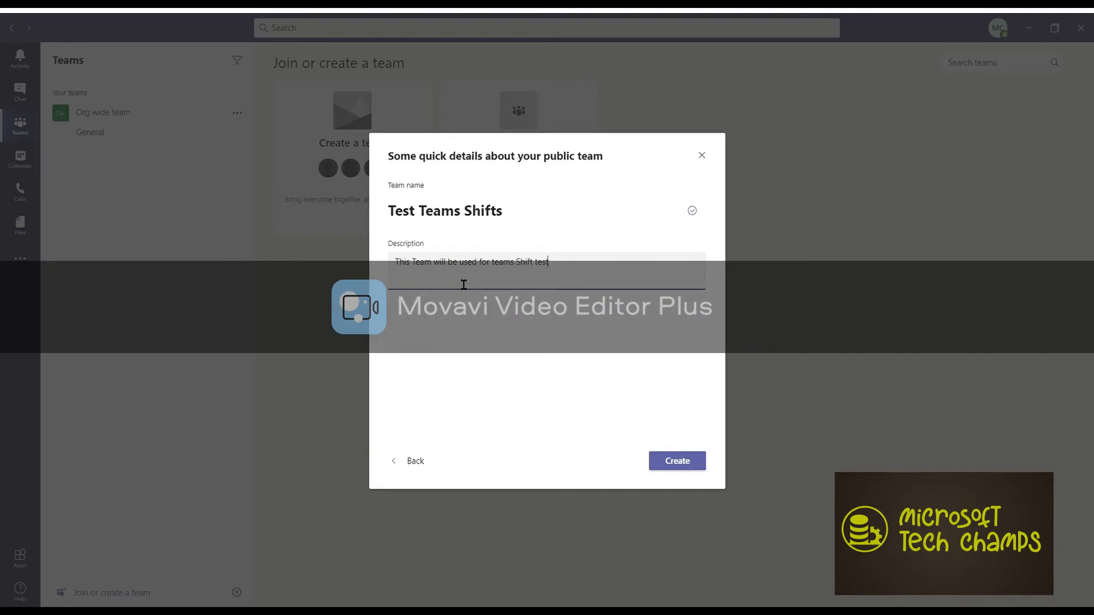
pyautogui.write('ng.')
pyautogui.click(679, 469)
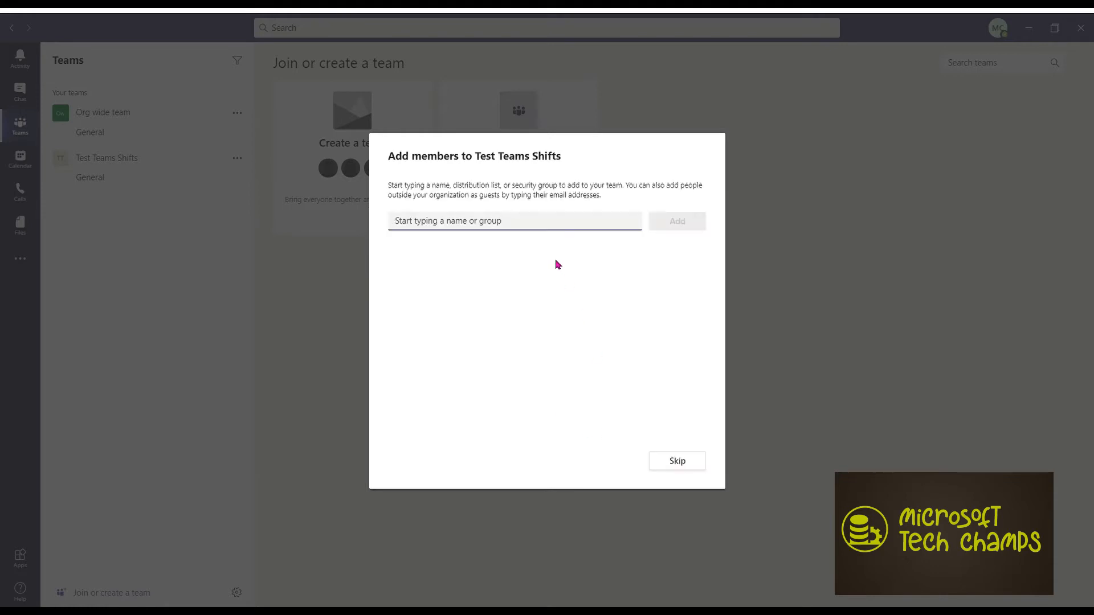
# Add ShiftsUser1 and ShiftsUser2 as members of the Test Teams Shifts team and finish adding members.
pyautogui.write('s1')
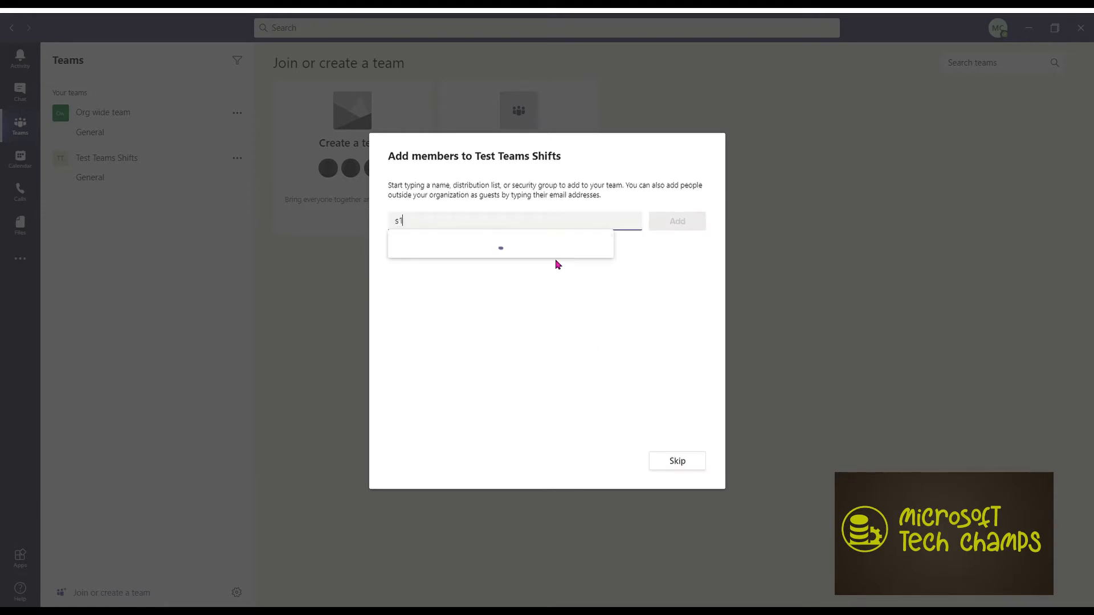
pyautogui.hotkey('ctrl', 'a')
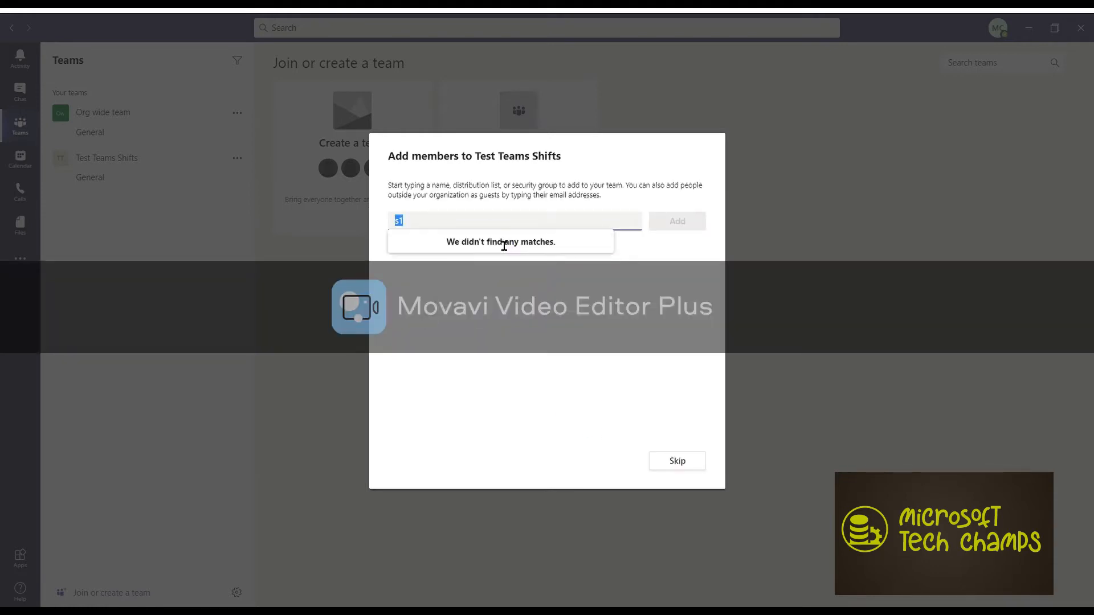
pyautogui.write('shift')
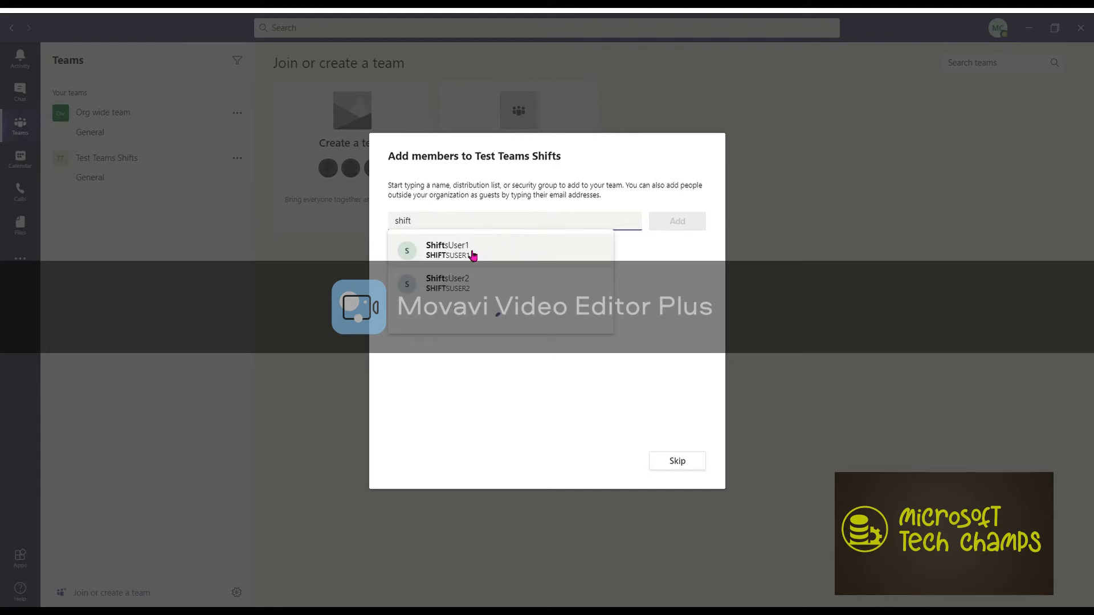
pyautogui.click(519, 253)
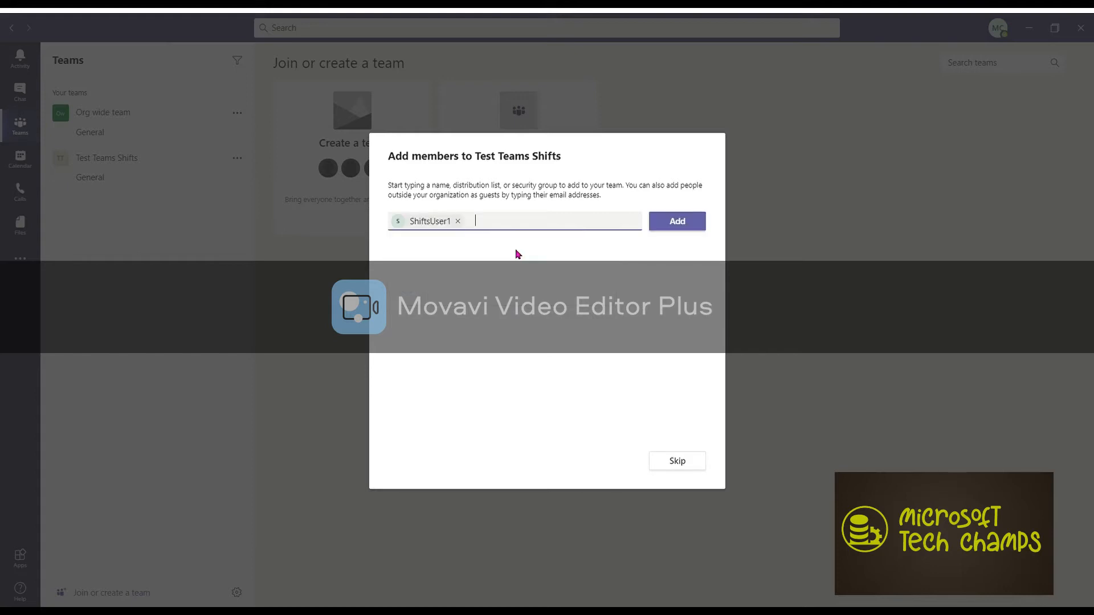
pyautogui.write('shift')
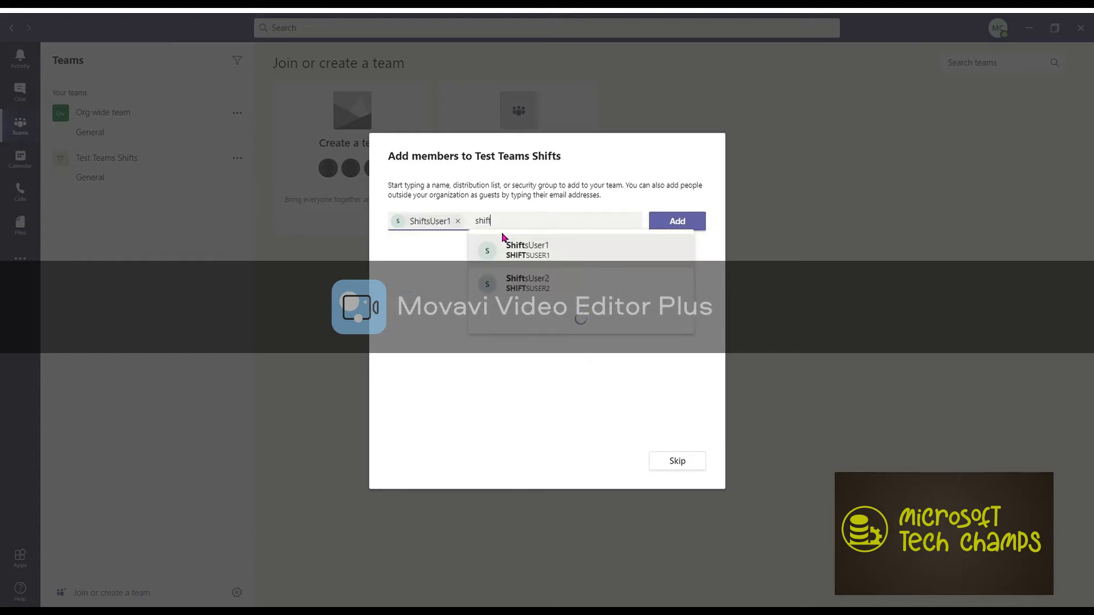
pyautogui.click(545, 284)
pyautogui.click(668, 222)
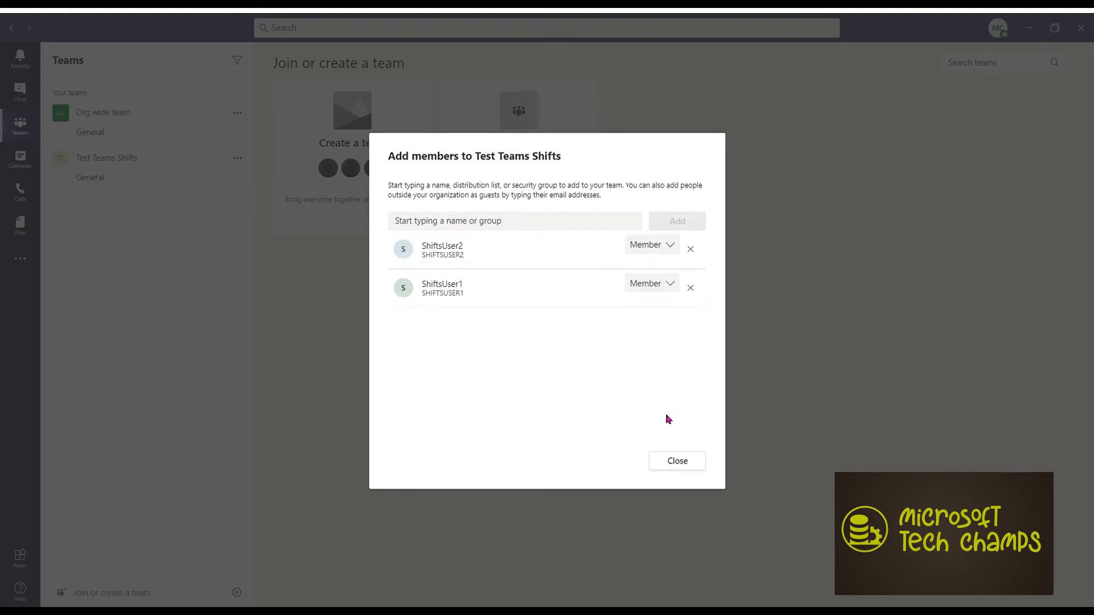
pyautogui.click(677, 461)
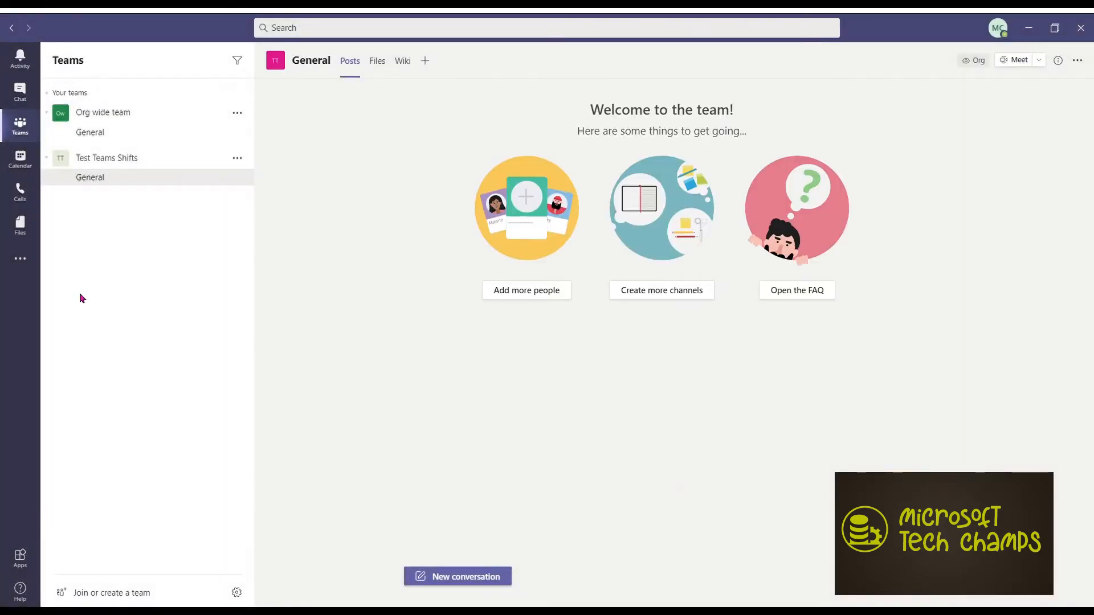
# Create a Shifts schedule for Test Teams Shifts with time zone (UTC+05:30) Chennai, Kolkata, Mumbai, New Delhi and closest city Kolkata (Calcutta).
pyautogui.click(25, 262)
pyautogui.click(67, 206)
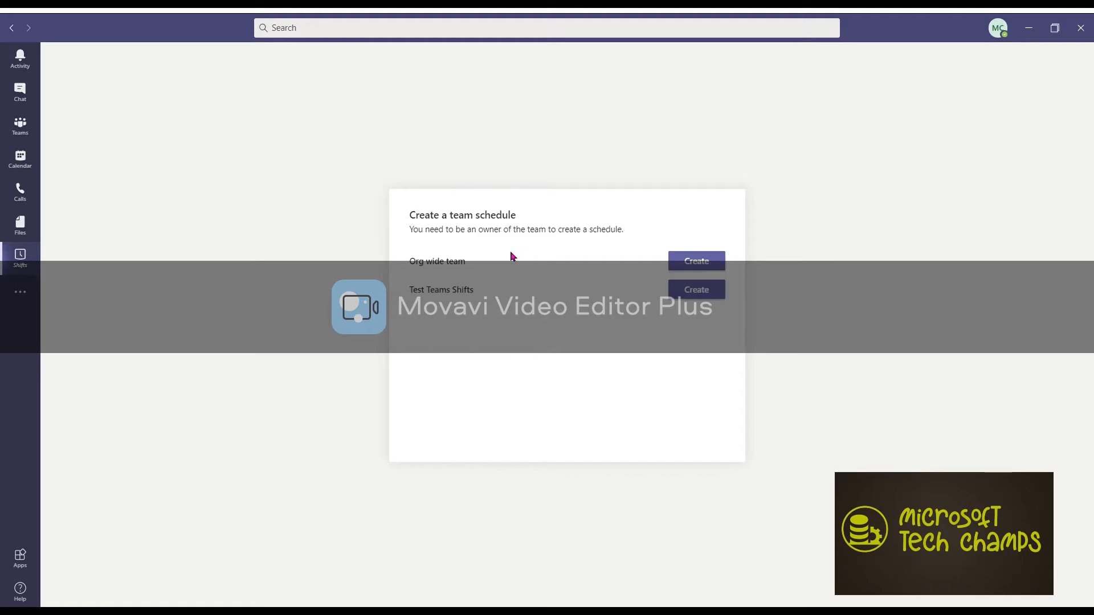
pyautogui.click(700, 296)
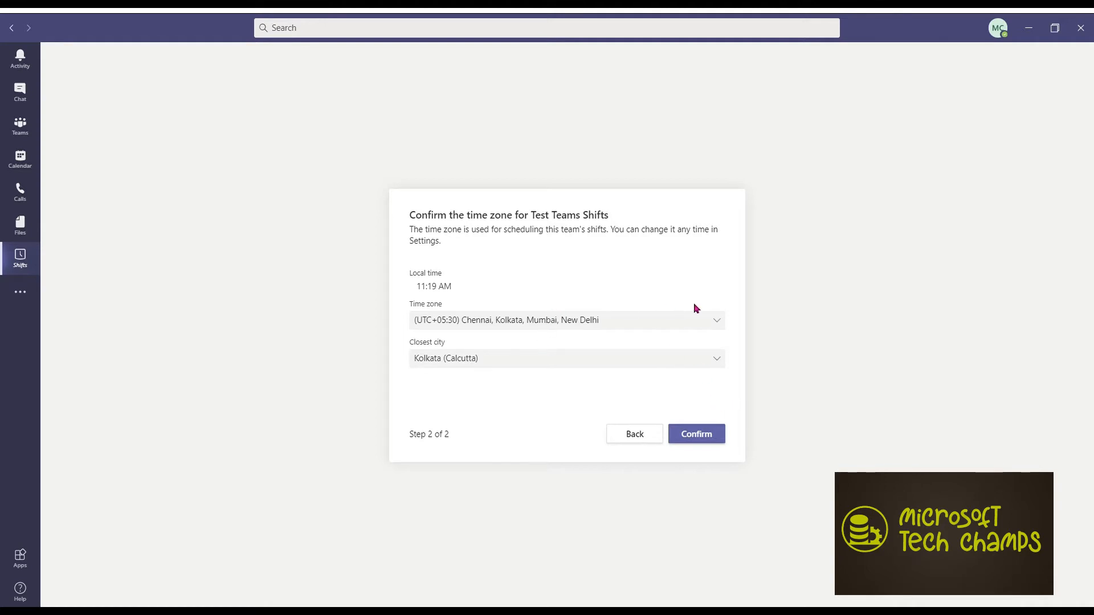
pyautogui.click(691, 433)
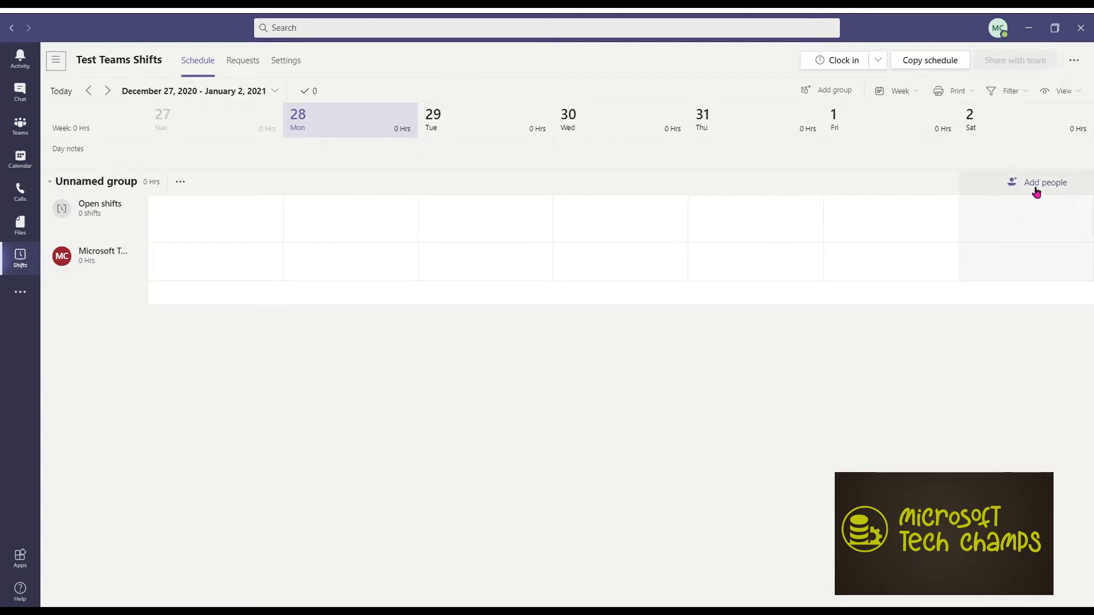
# Add team members S2 and S1 to the schedule's unnamed group.
pyautogui.click(1036, 193)
pyautogui.click(534, 297)
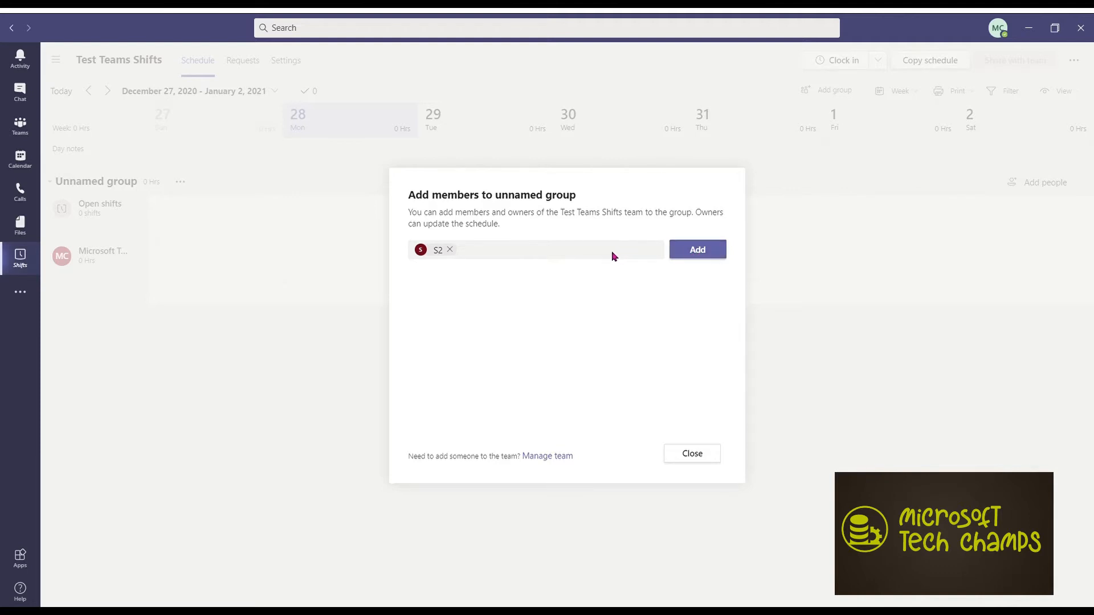
pyautogui.click(675, 251)
pyautogui.click(510, 260)
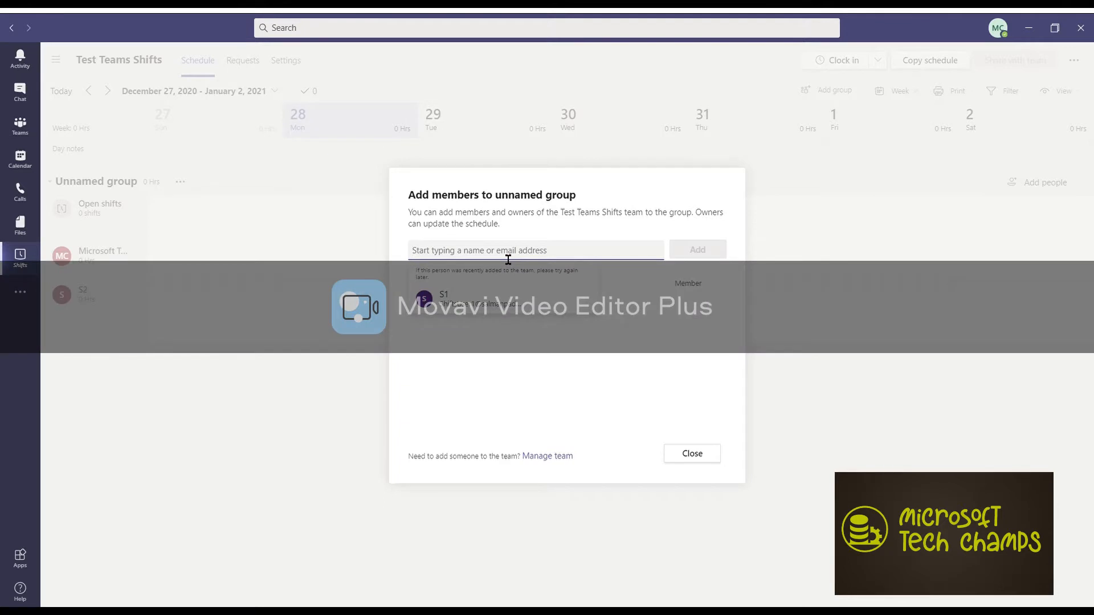
pyautogui.click(495, 295)
pyautogui.click(700, 252)
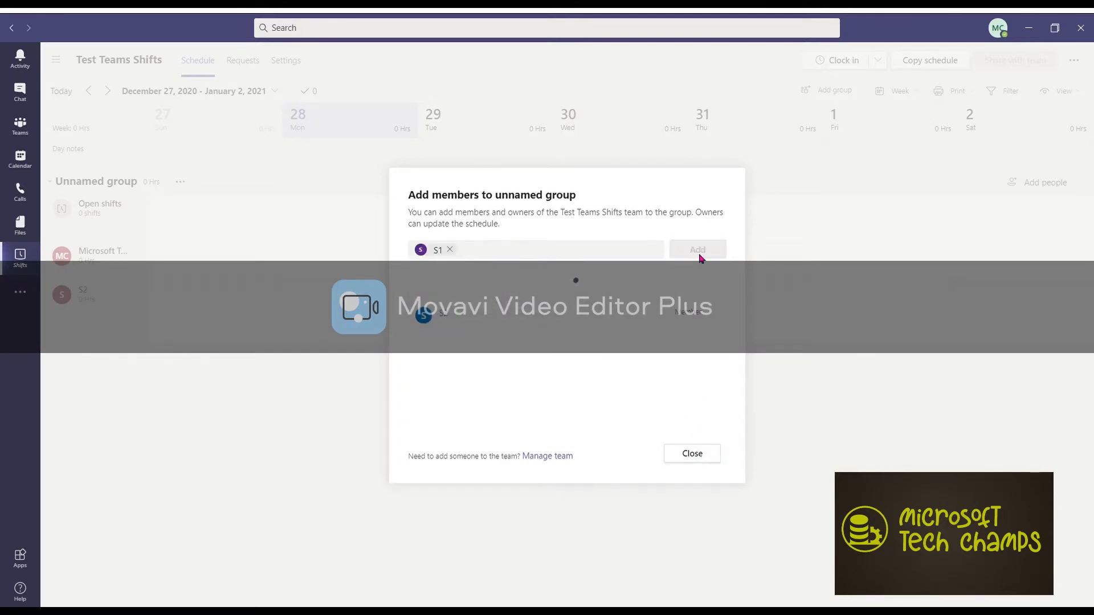
pyautogui.click(690, 461)
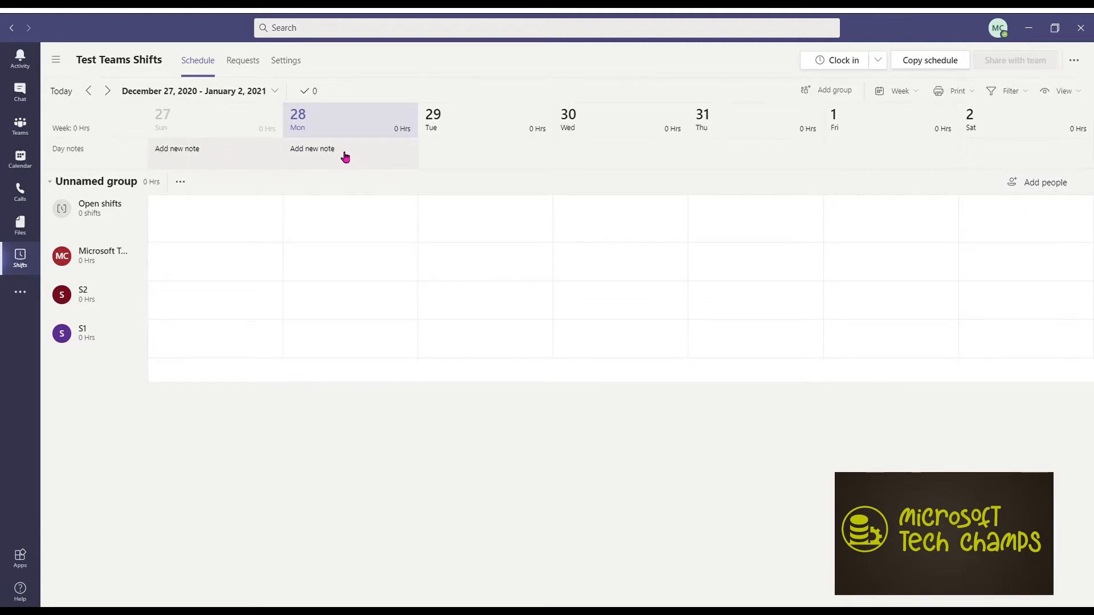
# Add the day note "Manager is visting today." to Monday, December 28.
pyautogui.click(347, 159)
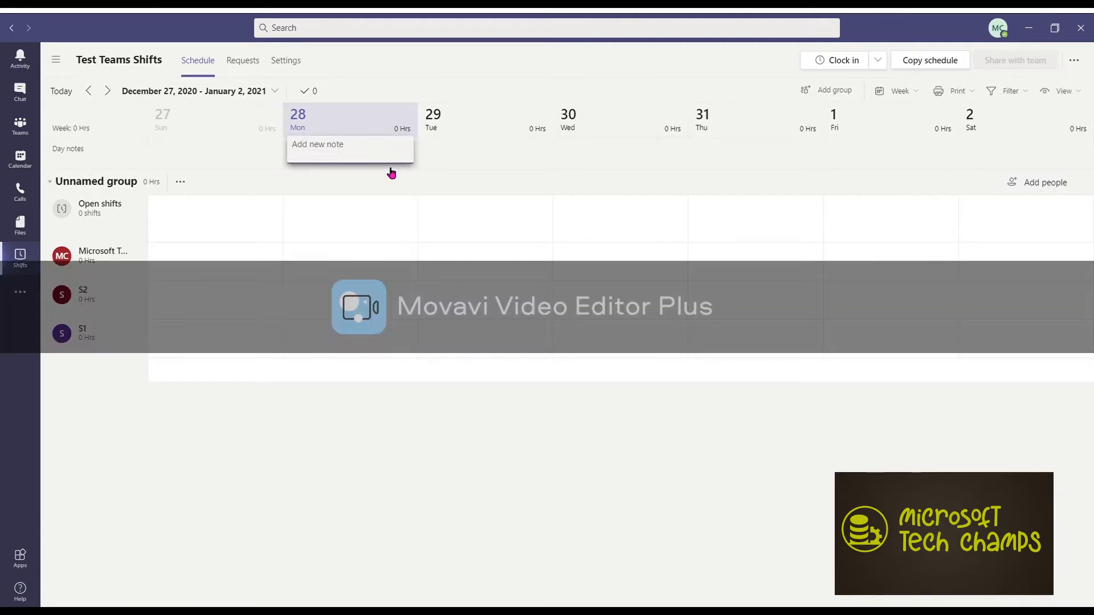
pyautogui.write('Manager is visting today')
pyautogui.click(391, 172)
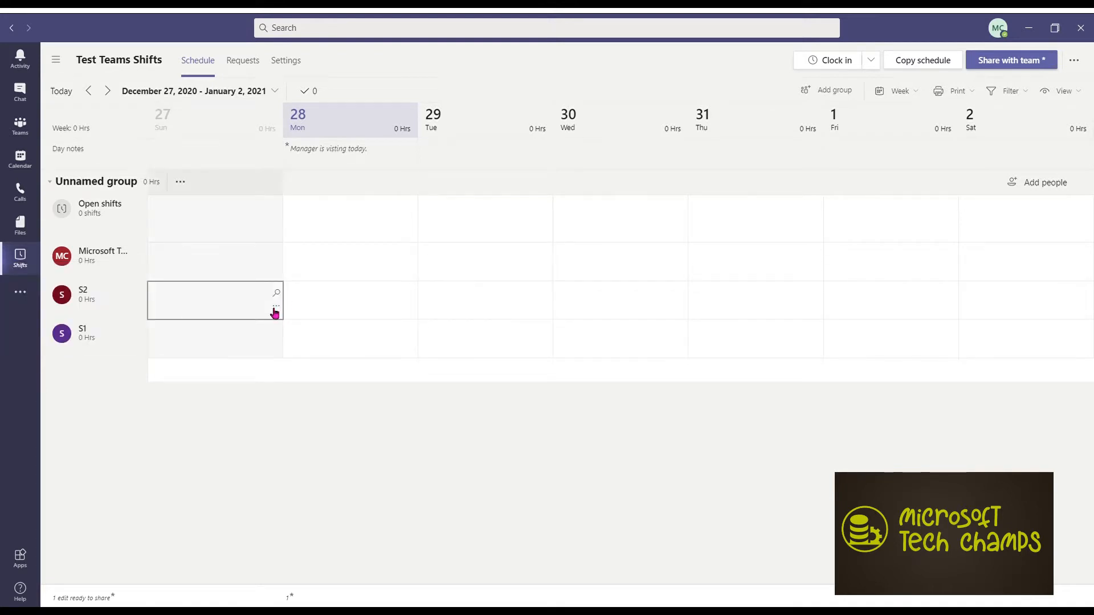
# Start a new shift for S2 on 12/27/2020 running from 9:00 AM to 6:00 PM.
pyautogui.click(278, 307)
pyautogui.click(245, 336)
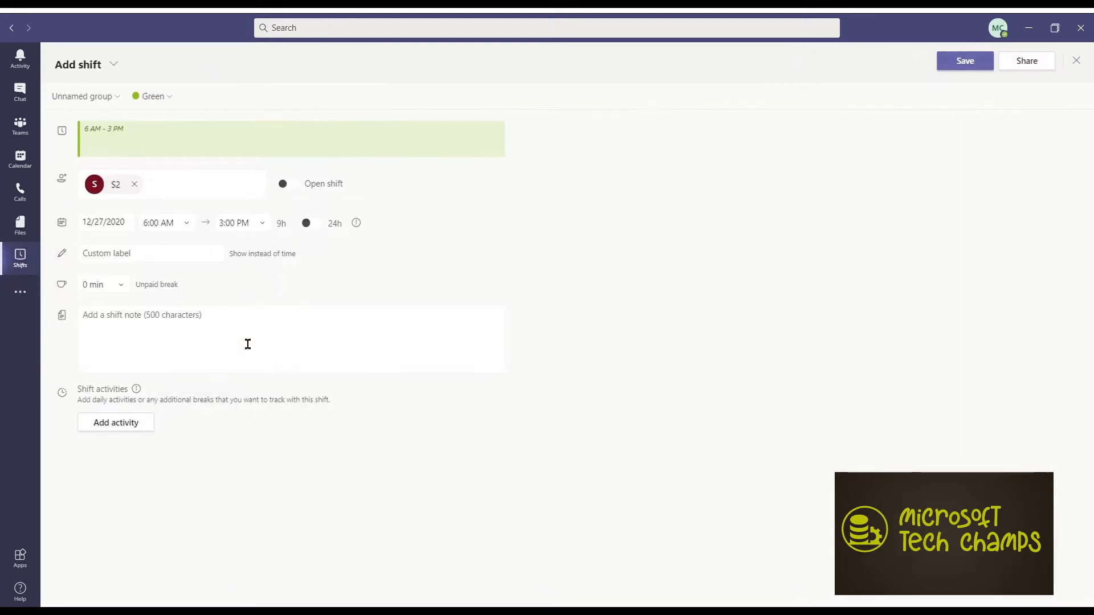
pyautogui.click(157, 225)
pyautogui.press('Left')
pyautogui.press('Delete')
pyautogui.write('9')
pyautogui.press('Tab')
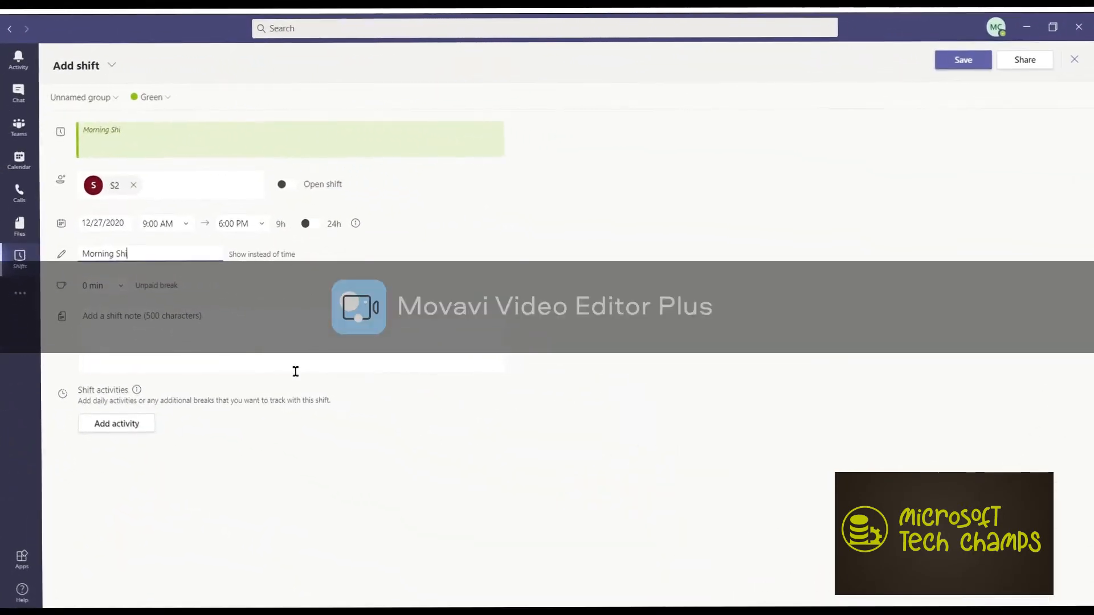
# Label the shift "Morning Shift" and enter the shift note "Employeef of morning shift".
pyautogui.write('t')
pyautogui.press('Tab')
pyautogui.press('Tab')
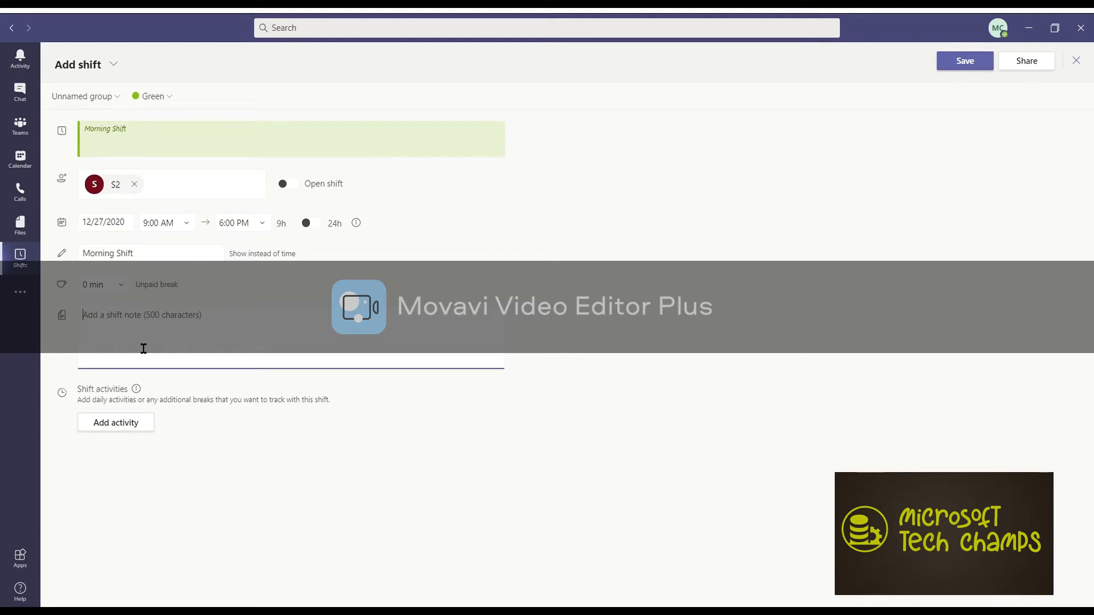
pyautogui.write('Employee')
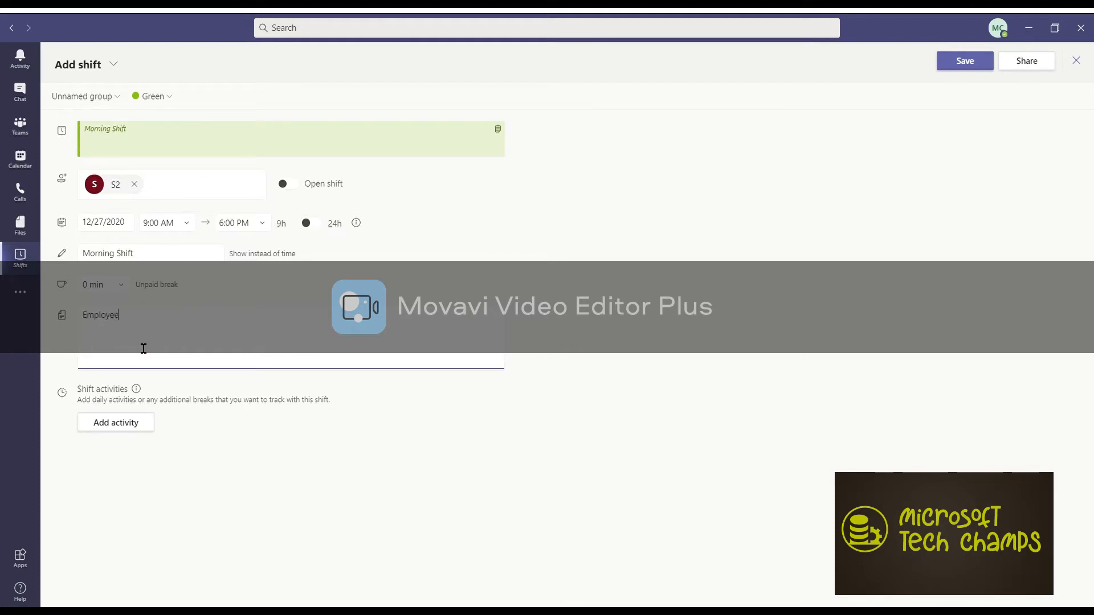
pyautogui.write('f of morning shif')
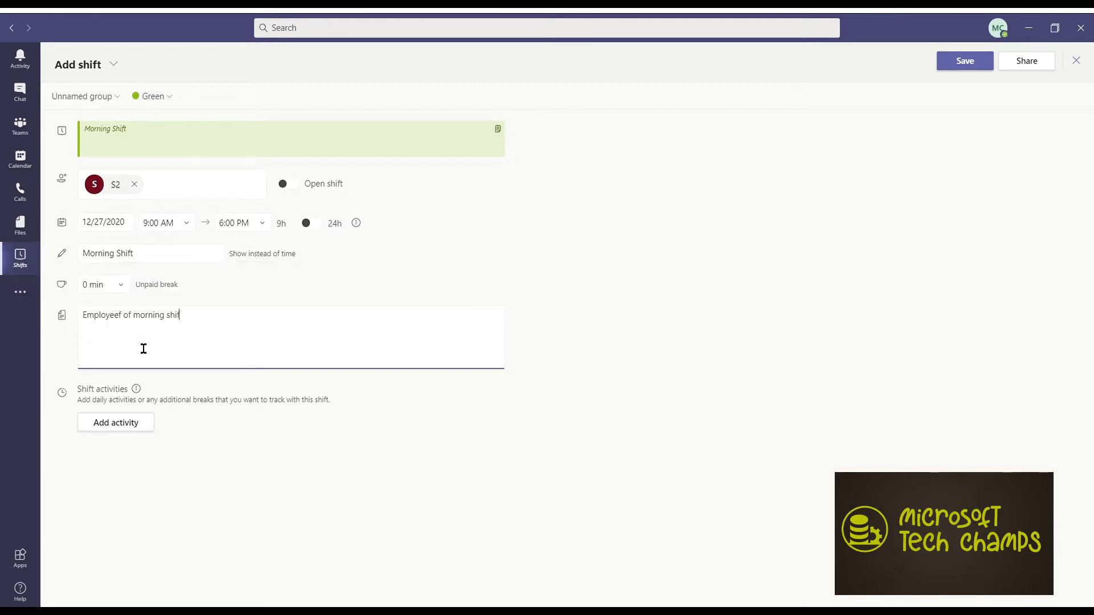
pyautogui.press('Tab')
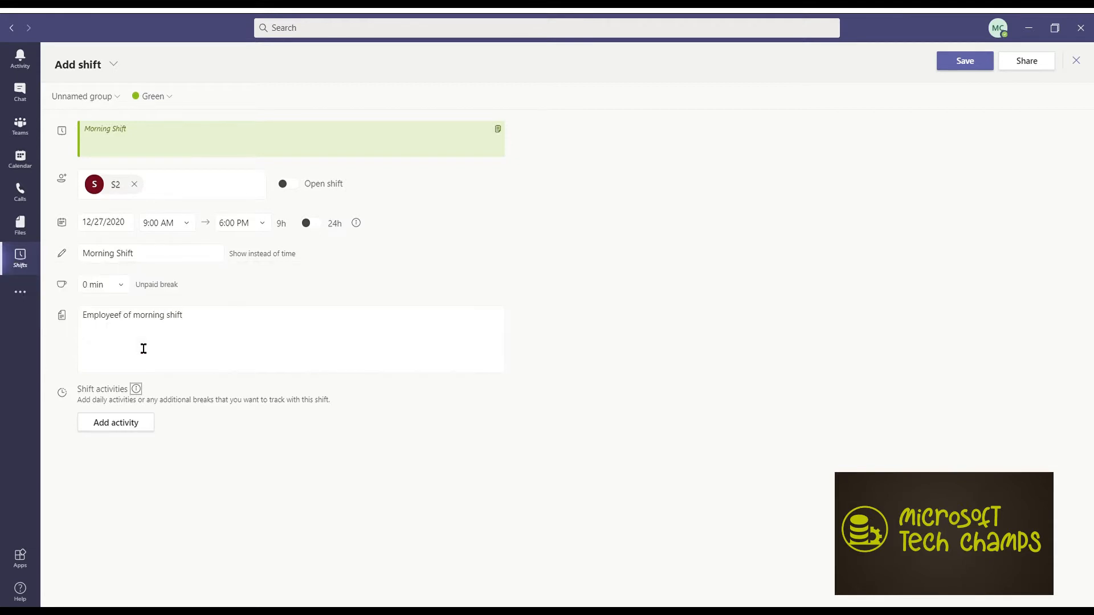
# Add a shift activity named "Training" to the Morning Shift and set its color to green.
pyautogui.click(122, 423)
pyautogui.write('Training')
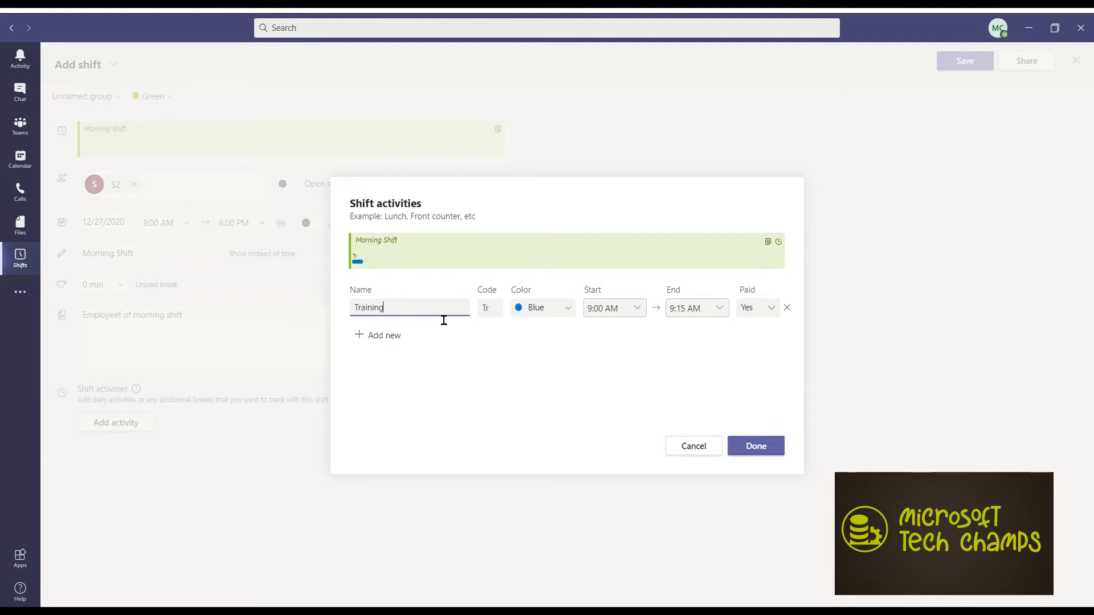
pyautogui.press('Tab')
pyautogui.click(558, 314)
pyautogui.click(562, 313)
pyautogui.click(562, 313)
pyautogui.click(549, 367)
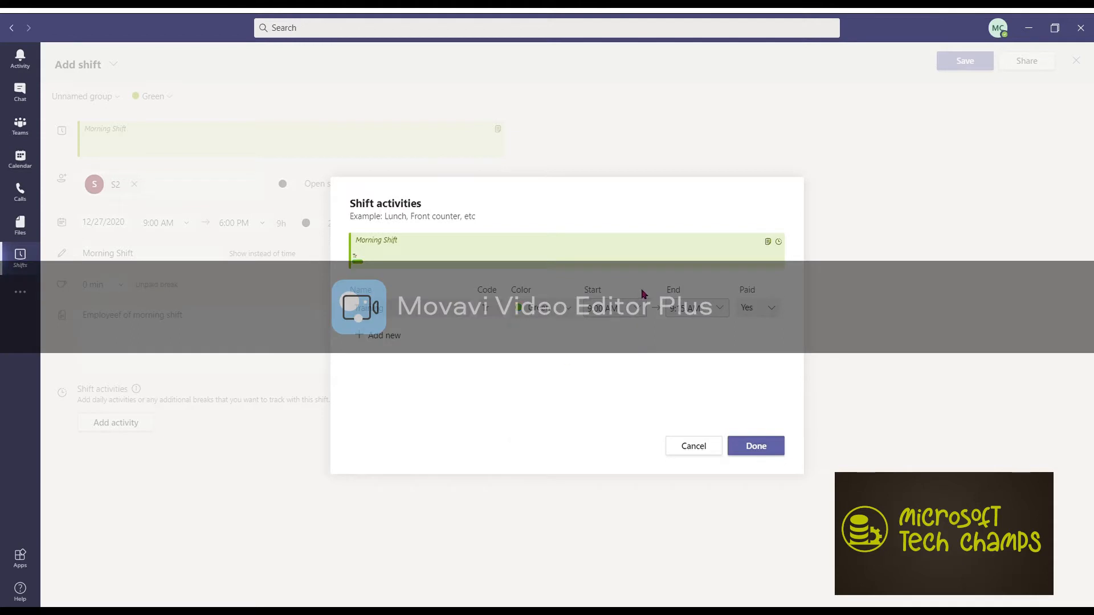
# Schedule the Training activity from 12:00 PM to 1:00 PM and confirm the shift activities.
pyautogui.click(638, 313)
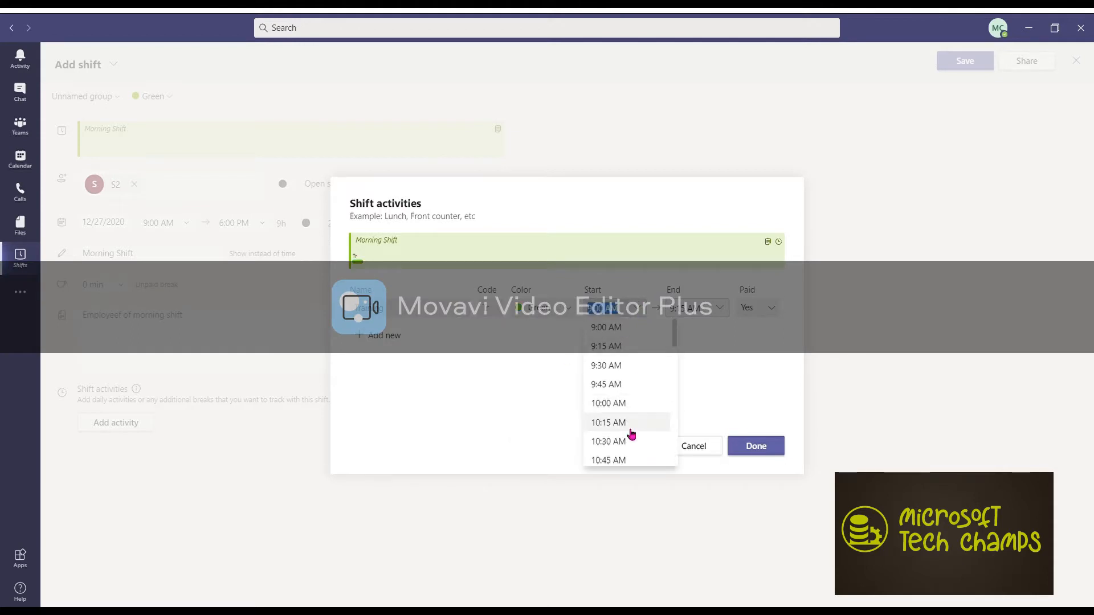
pyautogui.scroll(-3, 633, 432)
pyautogui.click(618, 399)
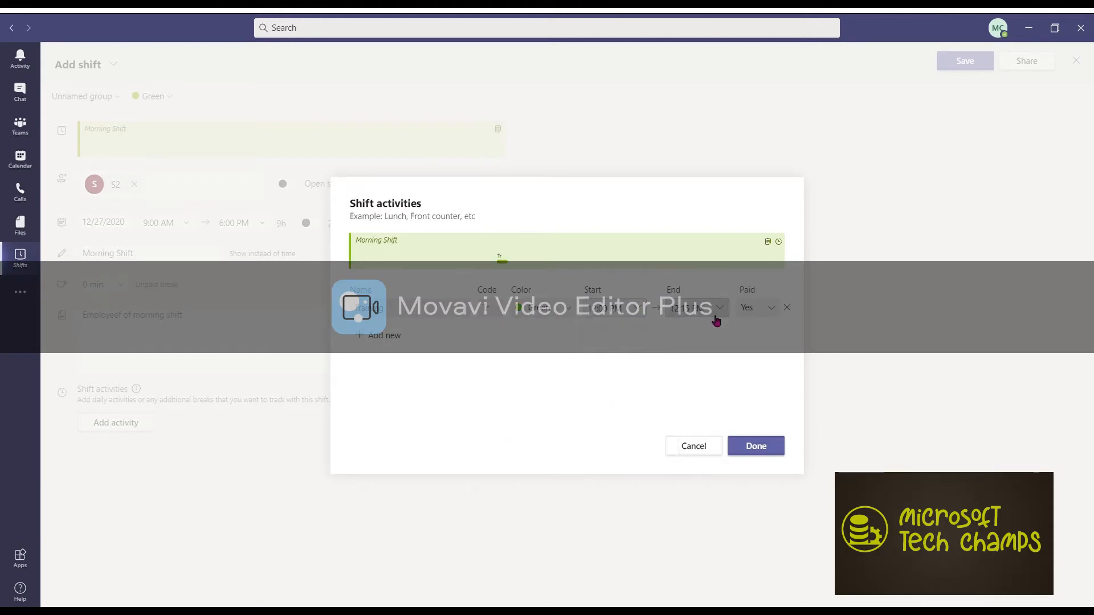
pyautogui.click(713, 308)
pyautogui.click(710, 386)
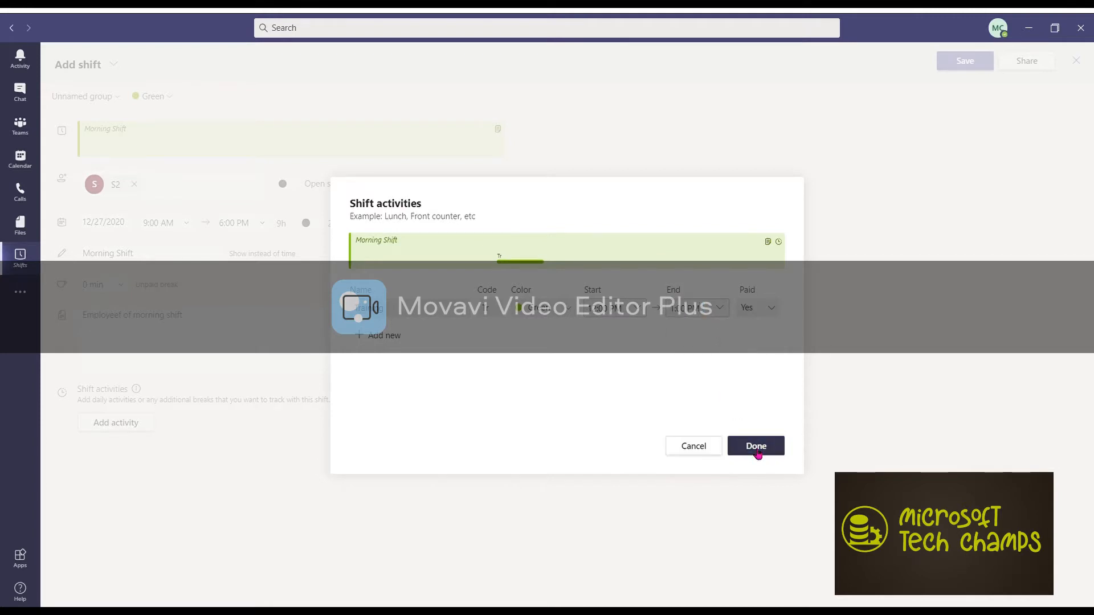
pyautogui.click(756, 452)
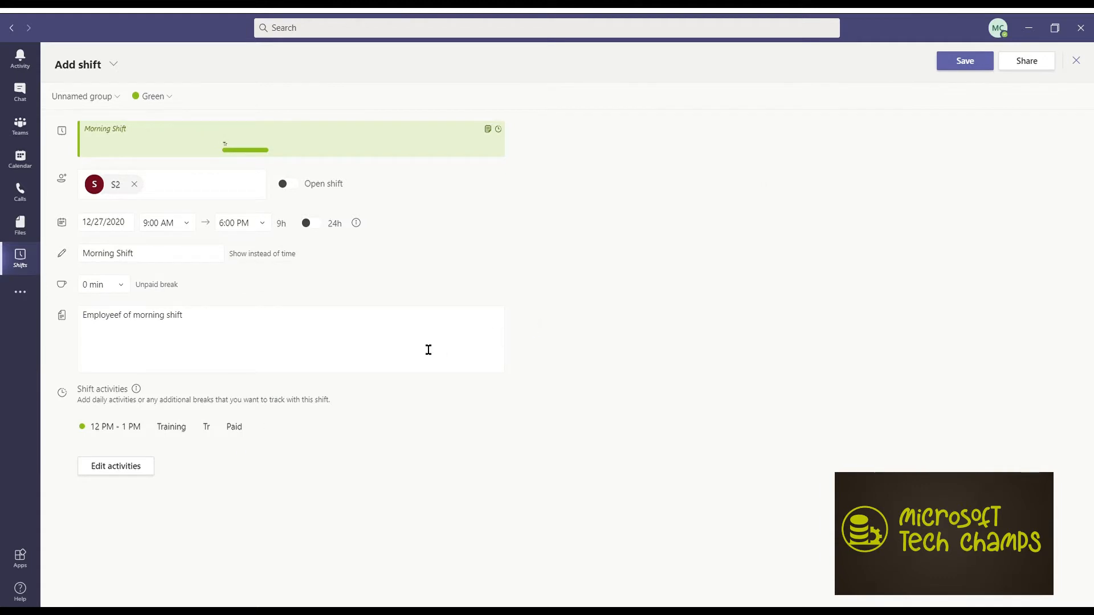
# Set the shift's unpaid break to 60 min and save the shift.
pyautogui.click(123, 286)
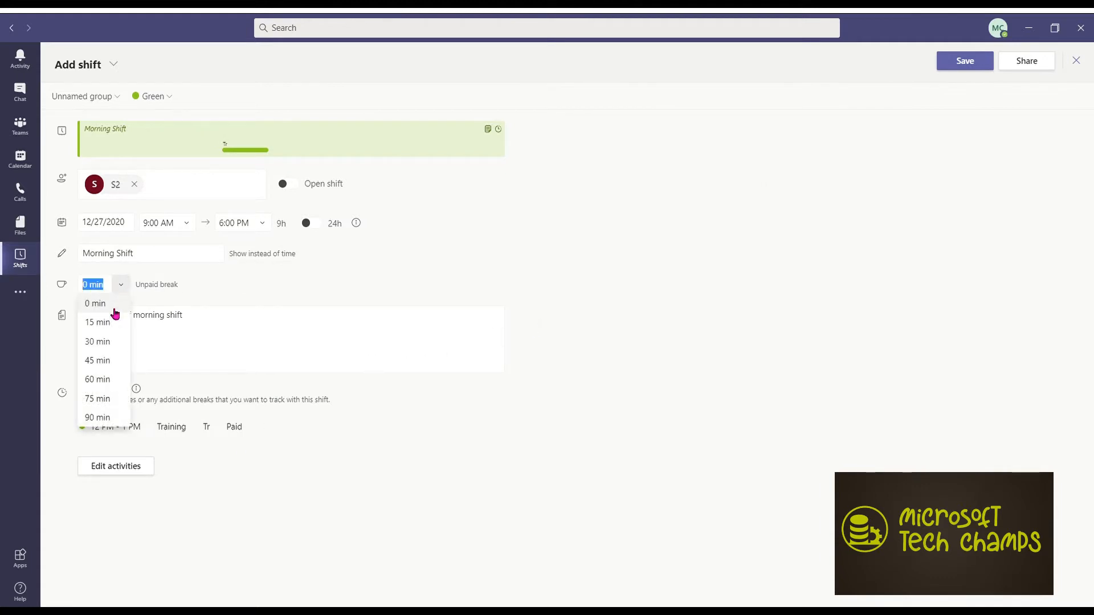
pyautogui.click(103, 378)
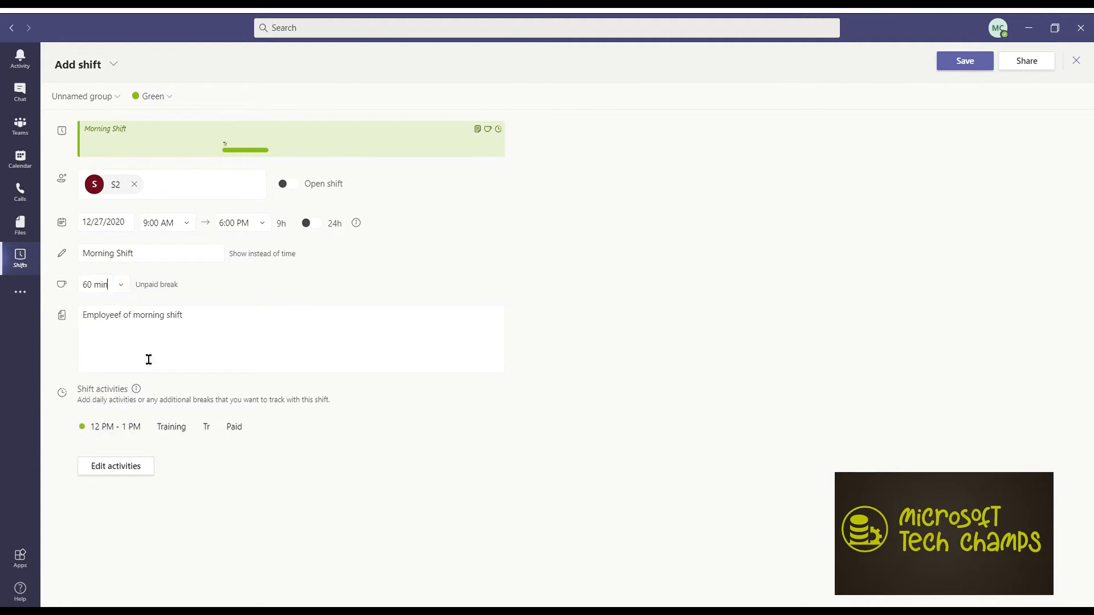
pyautogui.click(965, 60)
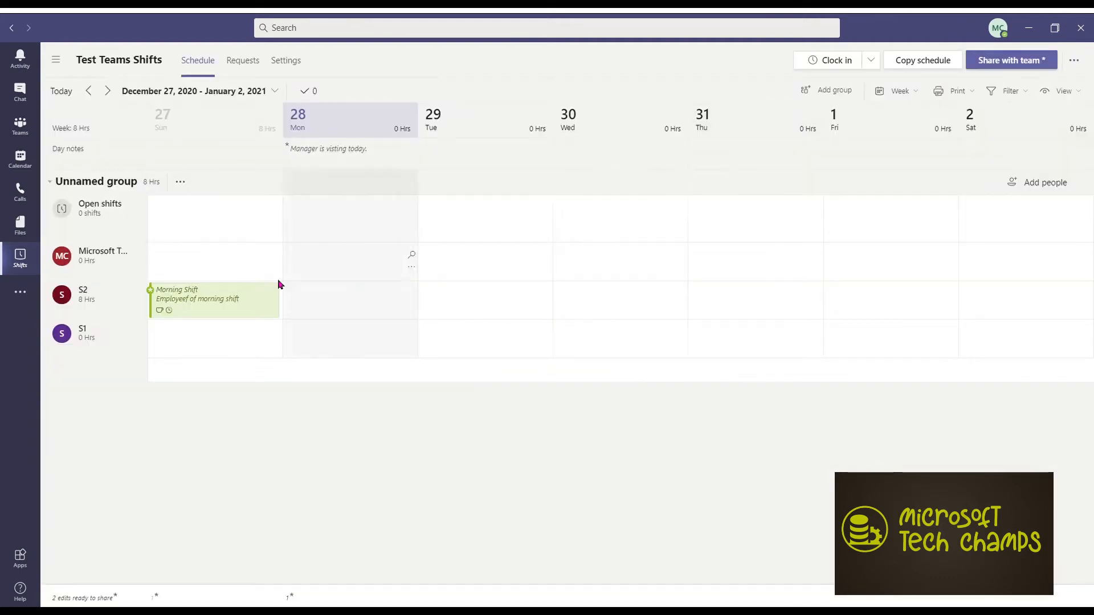
# Copy S2's Sunday the 27th Morning Shift to S2's Monday through Thursday, December 28 to 31.
pyautogui.rightClick(206, 305)
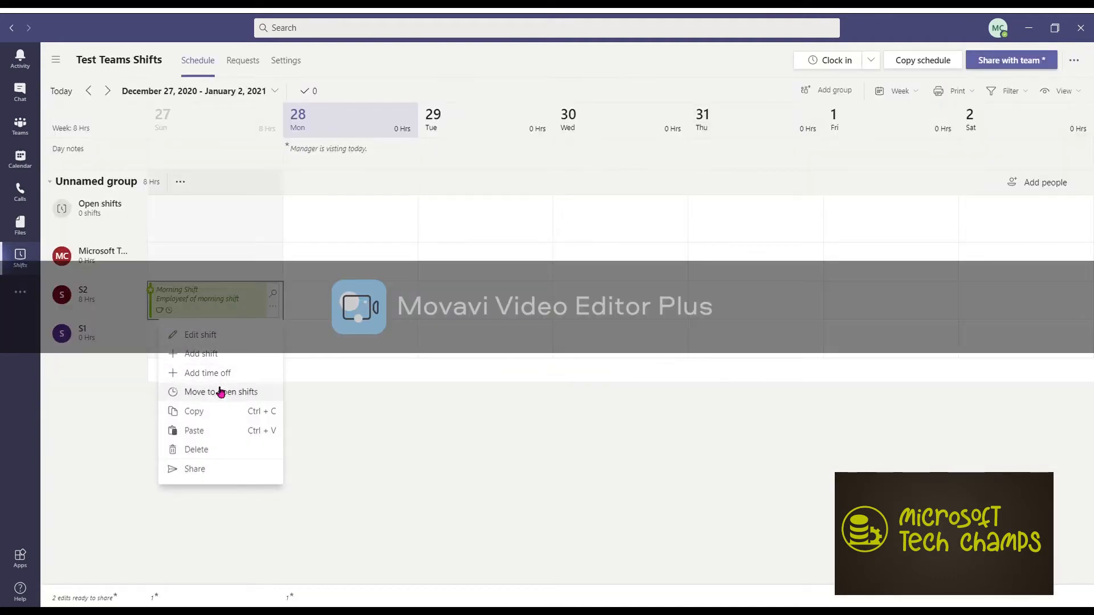
pyautogui.click(206, 420)
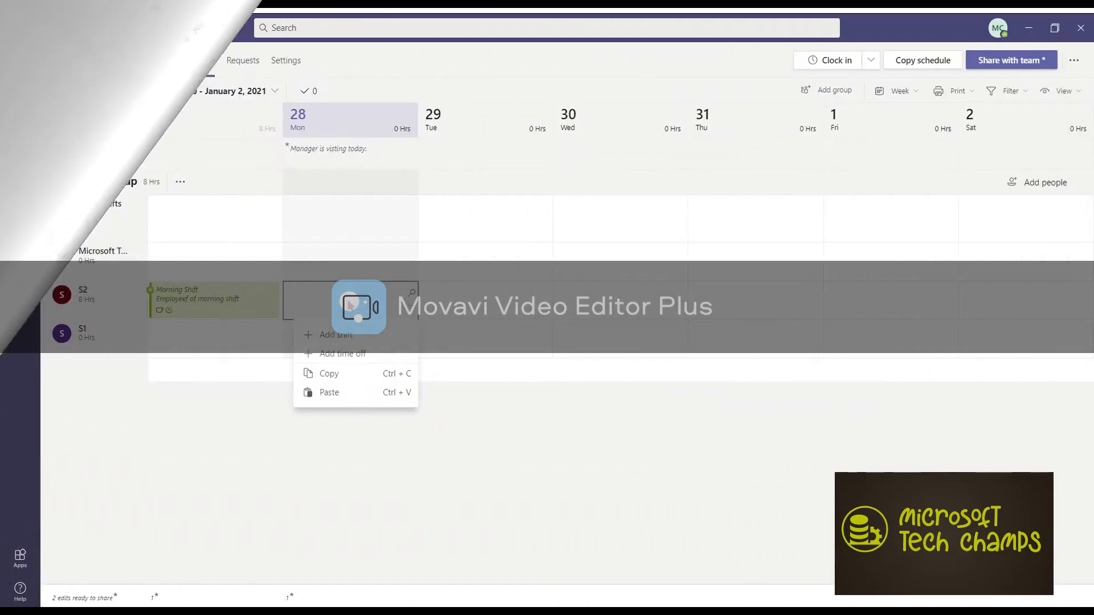
pyautogui.click(341, 398)
pyautogui.hotkey('ctrl', 'v')
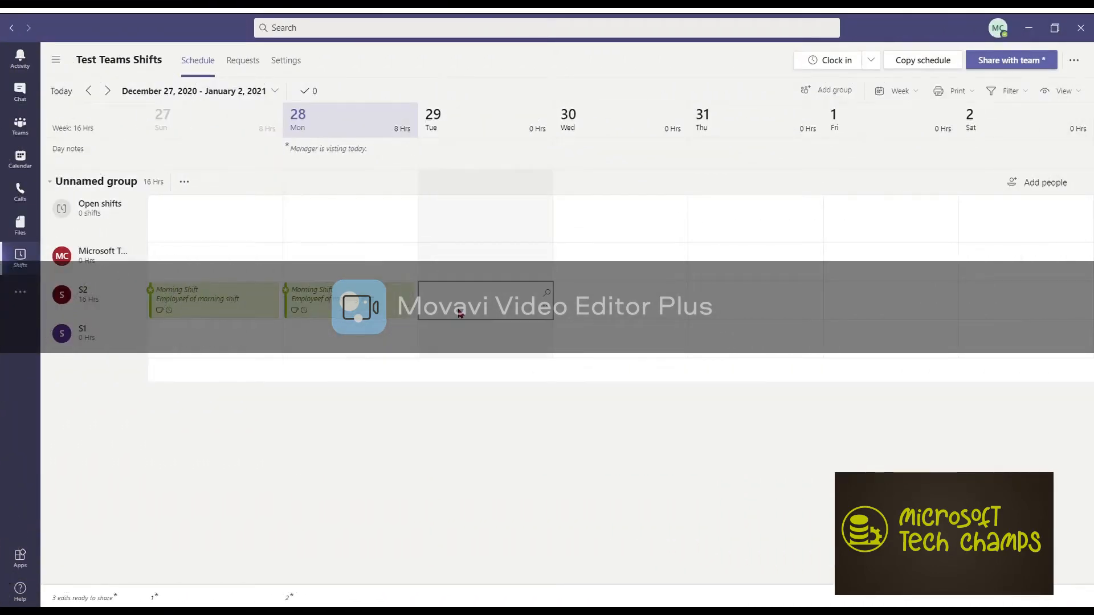
pyautogui.hotkey('ctrl', 'v')
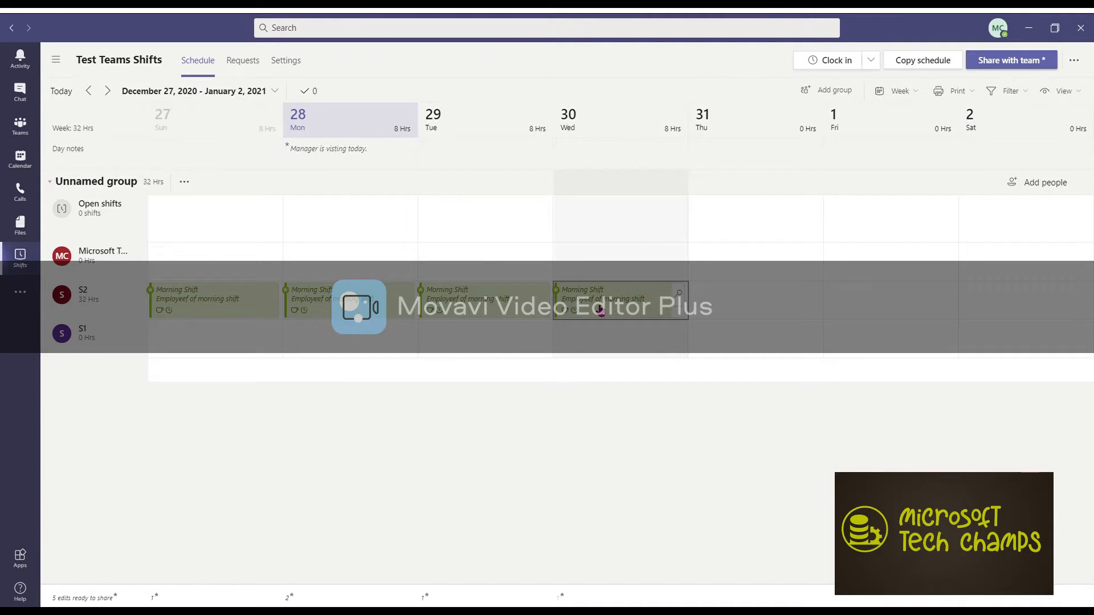
pyautogui.hotkey('ctrl', 'v')
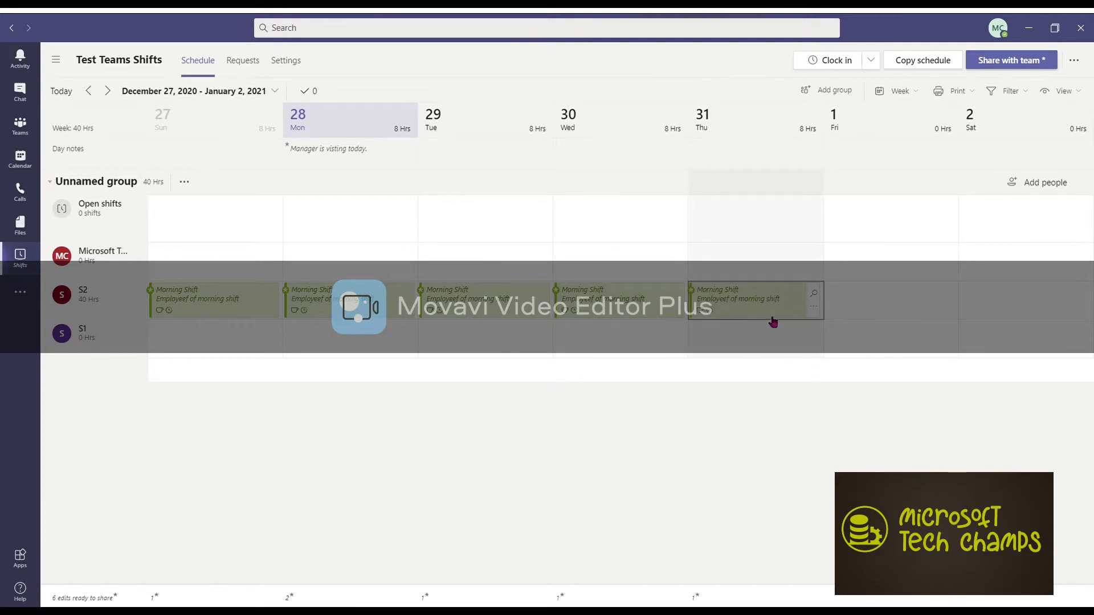
# Paste the copied Morning Shift into S1's row for each day from Tuesday, December 29 to Saturday, January 2.
pyautogui.click(463, 336)
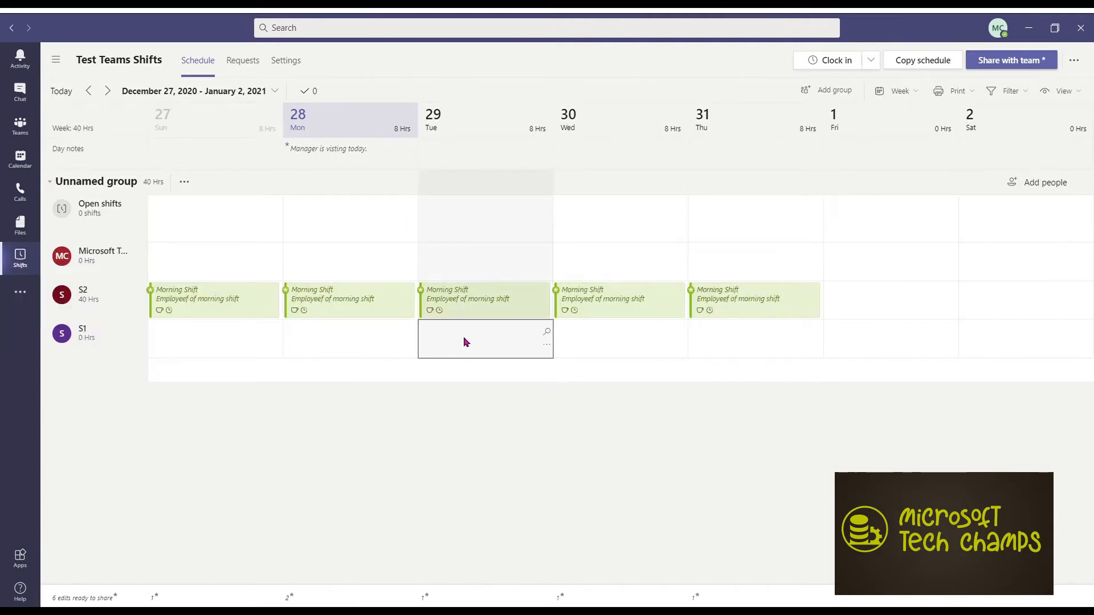
pyautogui.rightClick(463, 336)
pyautogui.click(473, 431)
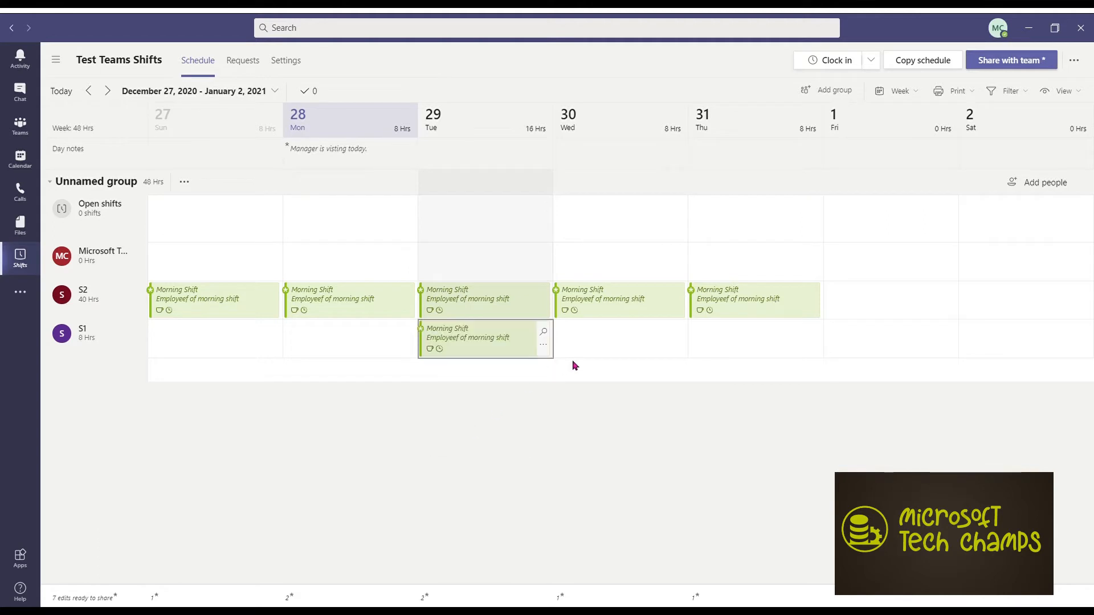
pyautogui.click(595, 347)
pyautogui.rightClick(595, 348)
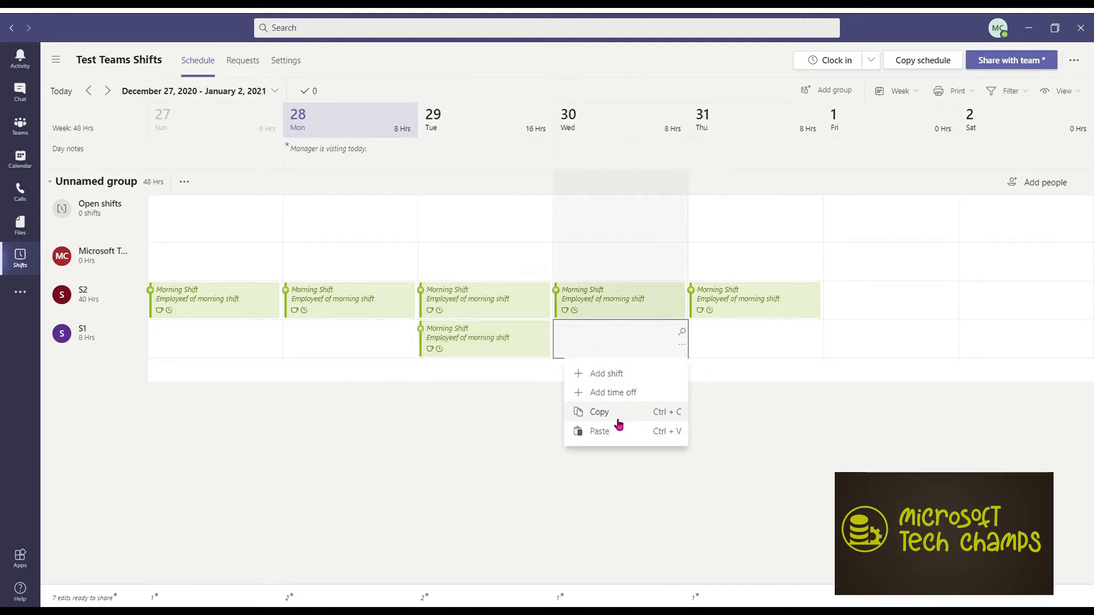
pyautogui.click(628, 438)
pyautogui.click(717, 340)
pyautogui.rightClick(717, 340)
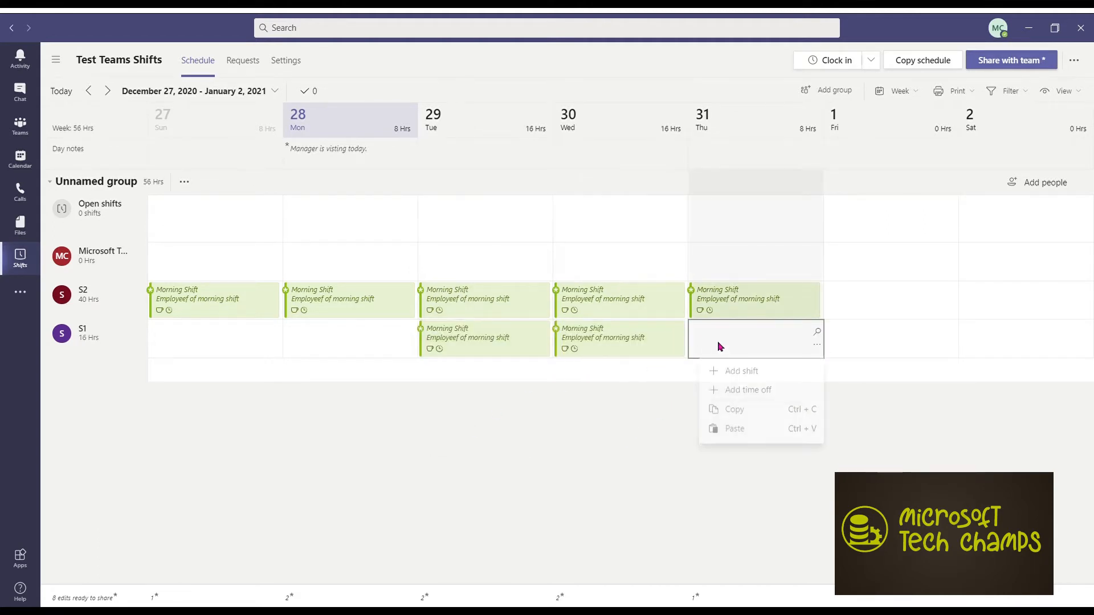
pyautogui.click(741, 431)
pyautogui.click(860, 348)
pyautogui.rightClick(860, 348)
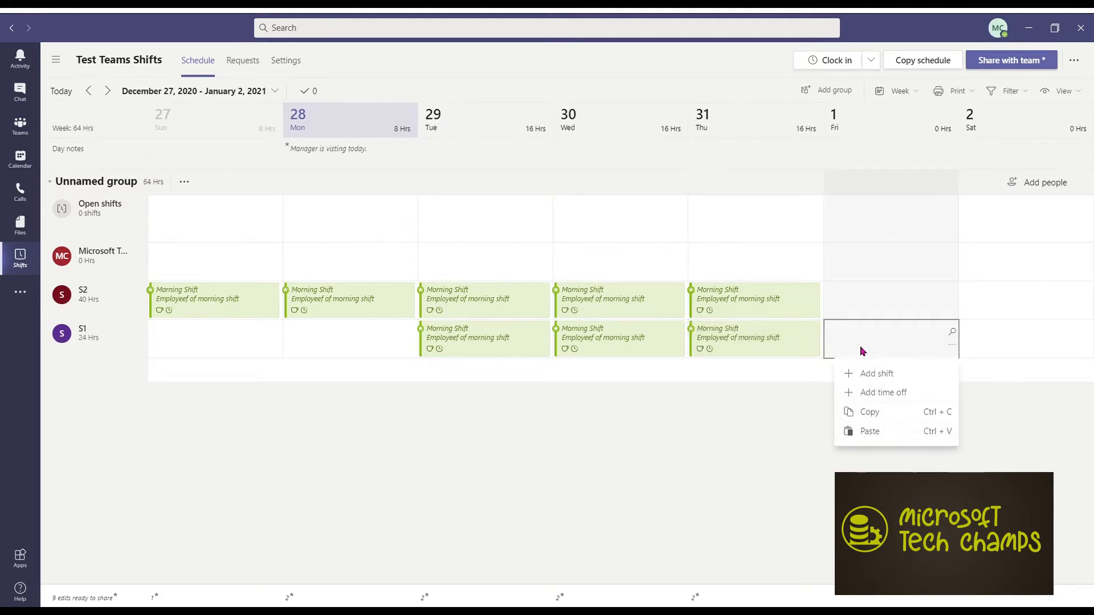
pyautogui.click(873, 443)
pyautogui.click(989, 345)
pyautogui.rightClick(990, 344)
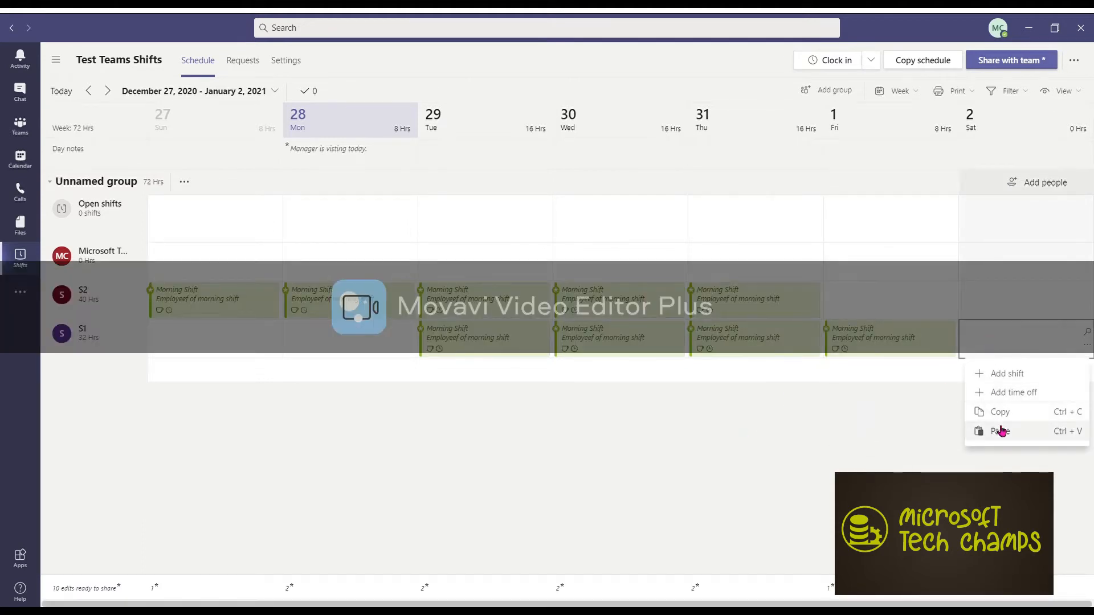
pyautogui.click(999, 432)
# Start an all-day time off for S2 on 01/01/2021 with the reason Off.
pyautogui.click(876, 301)
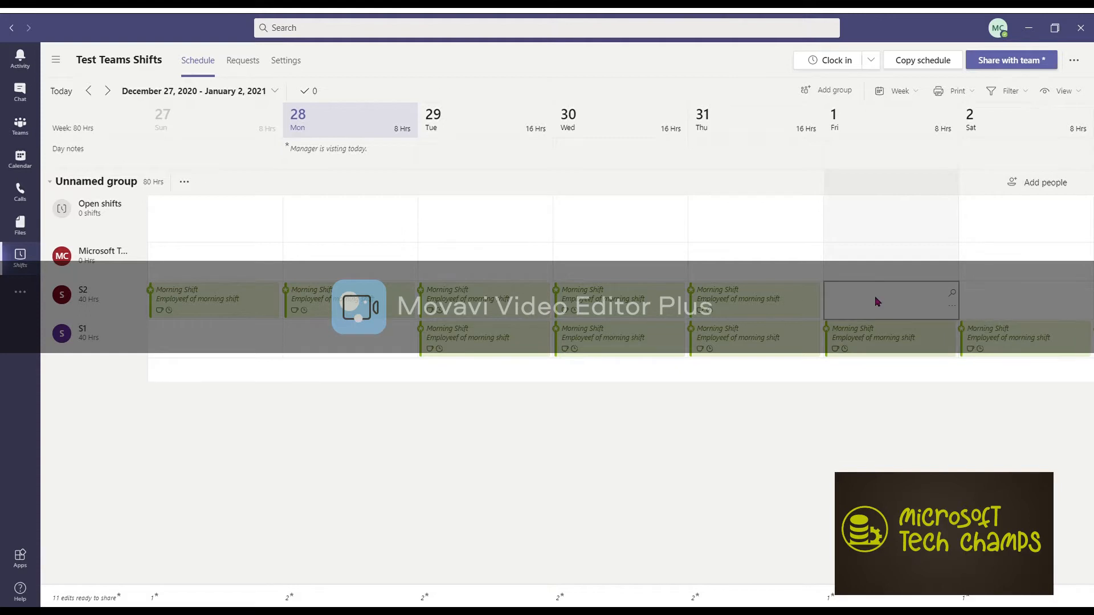
pyautogui.rightClick(876, 301)
pyautogui.click(903, 355)
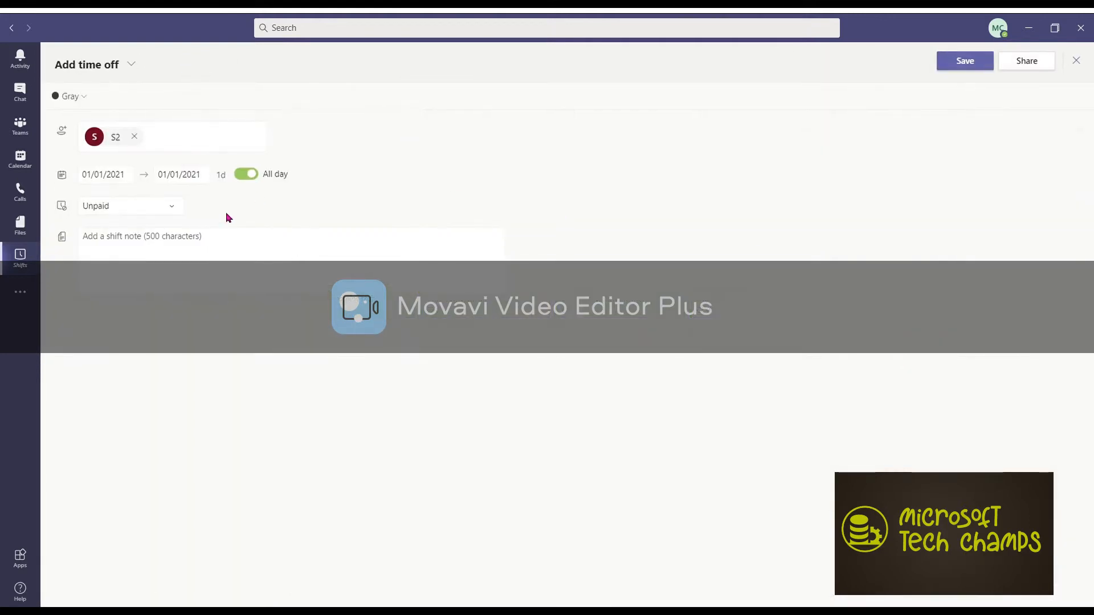
pyautogui.click(141, 205)
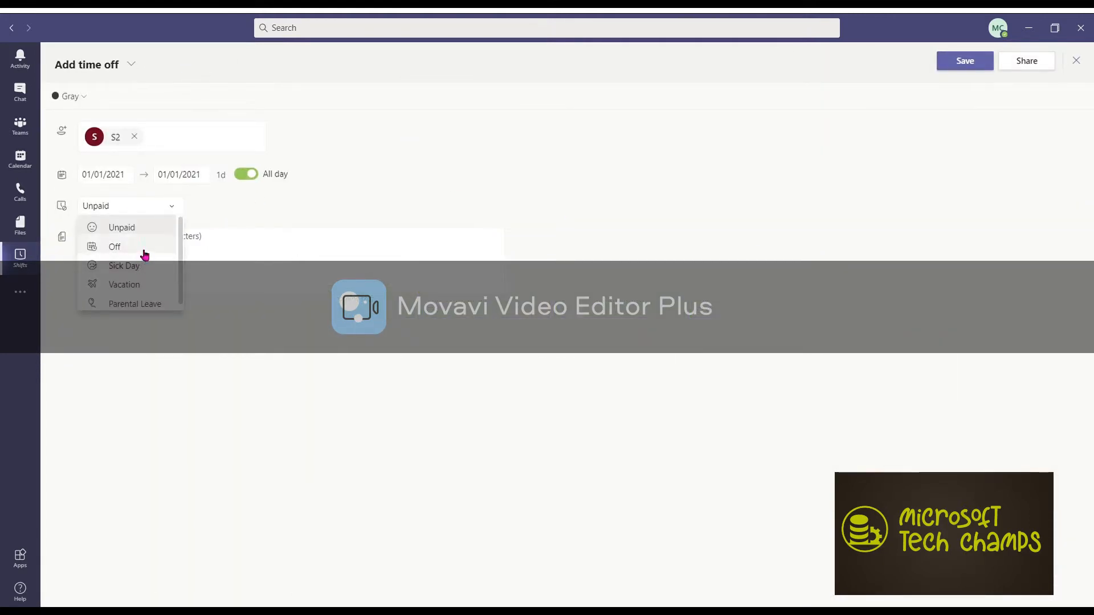
pyautogui.click(144, 250)
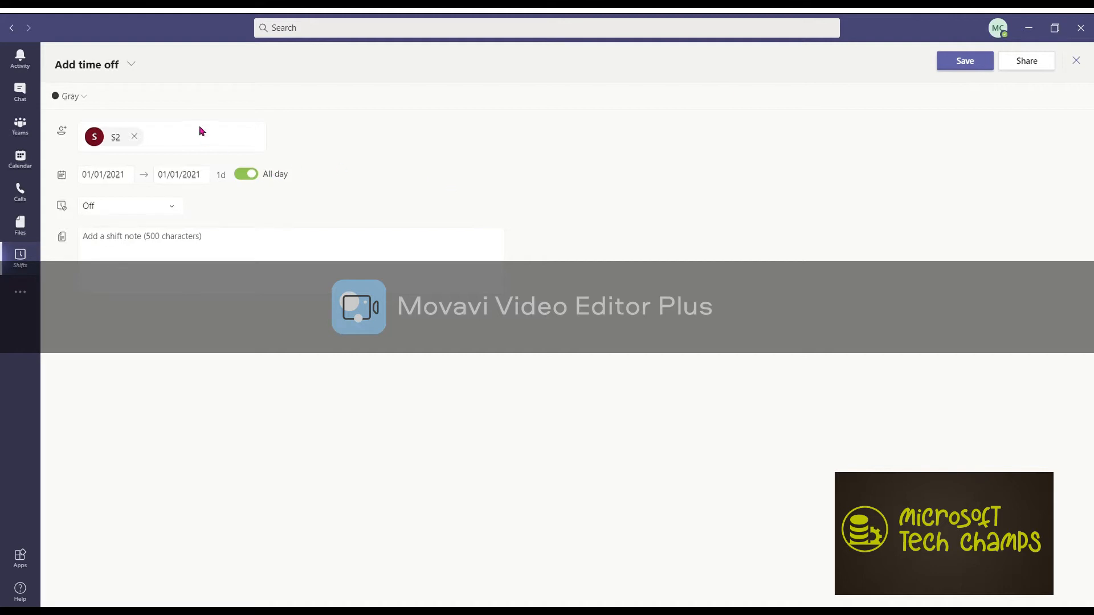
# Set the time off's color to Dark pink and save it.
pyautogui.click(76, 100)
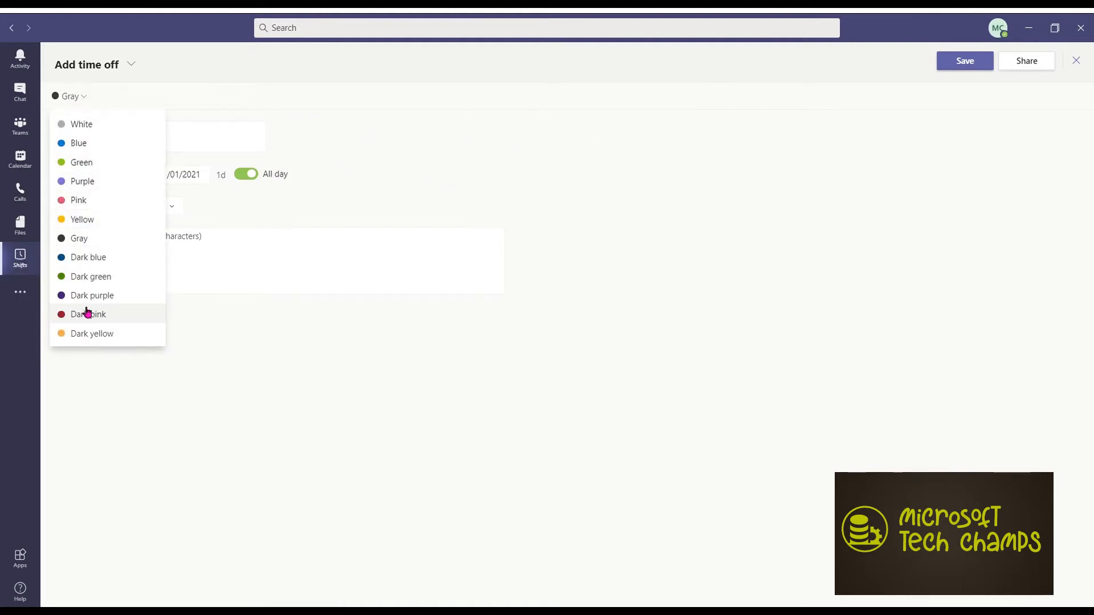
pyautogui.click(116, 244)
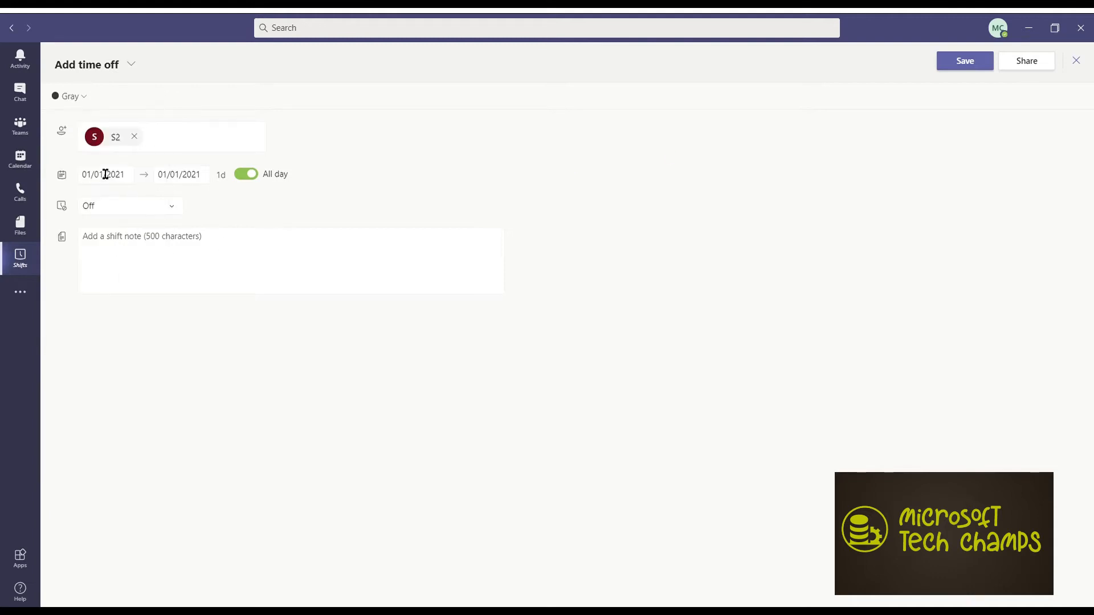
pyautogui.click(84, 99)
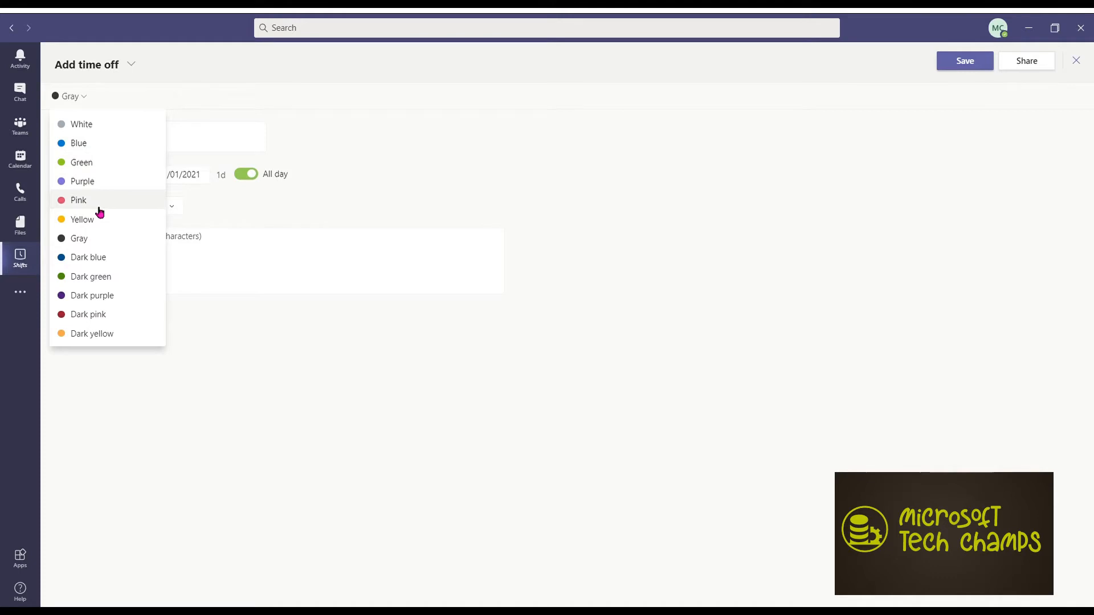
pyautogui.click(91, 315)
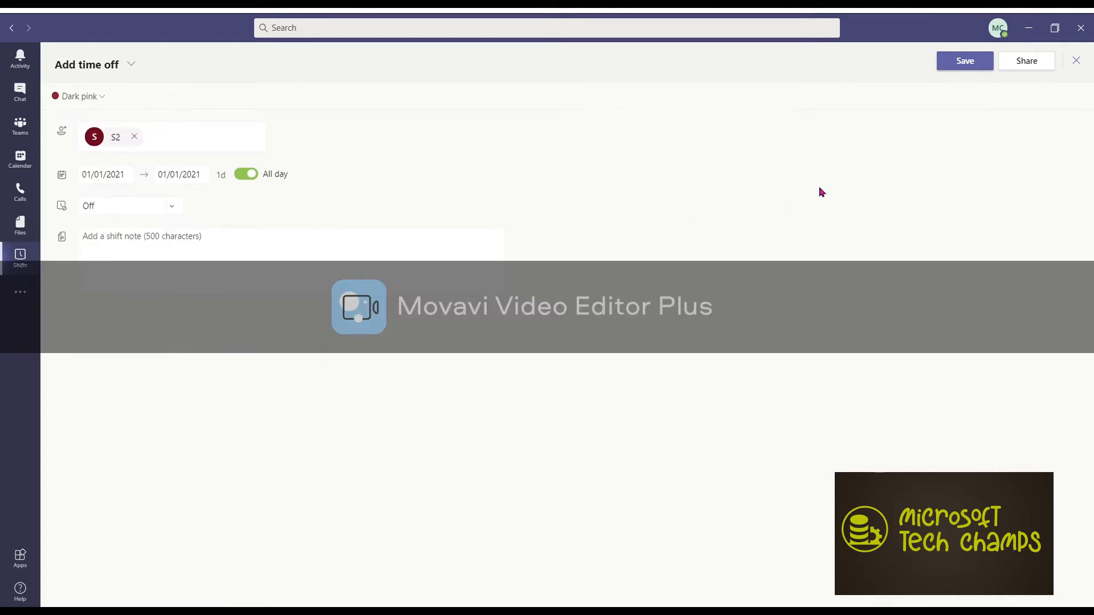
pyautogui.click(957, 67)
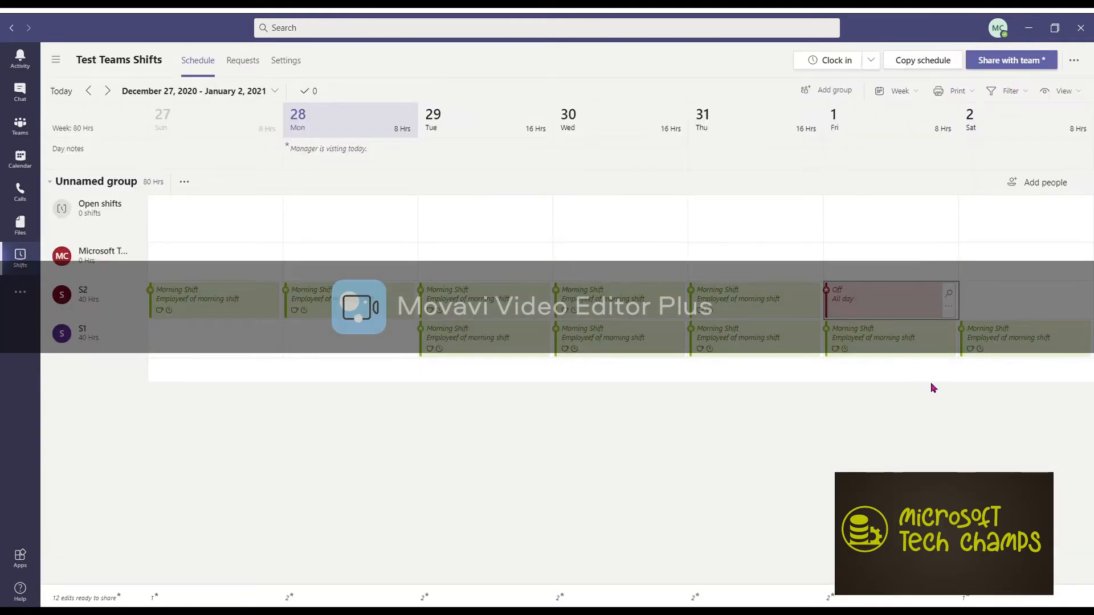
# Copy S2's Friday time off to S2's Saturday, January 2, and to S1's Sunday and Monday, December 27 and 28.
pyautogui.rightClick(892, 308)
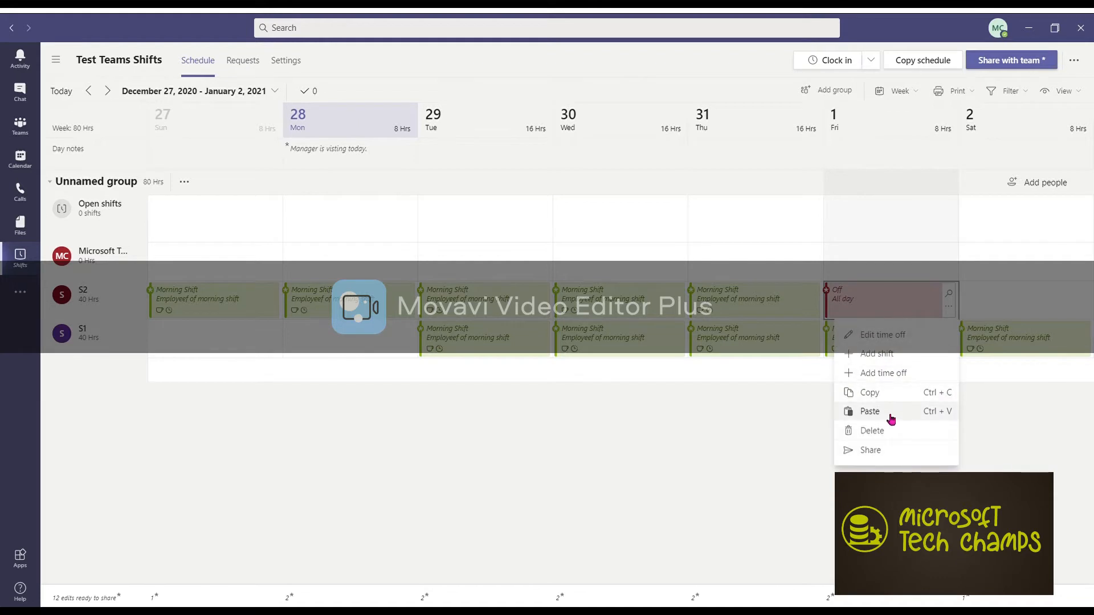
pyautogui.click(886, 392)
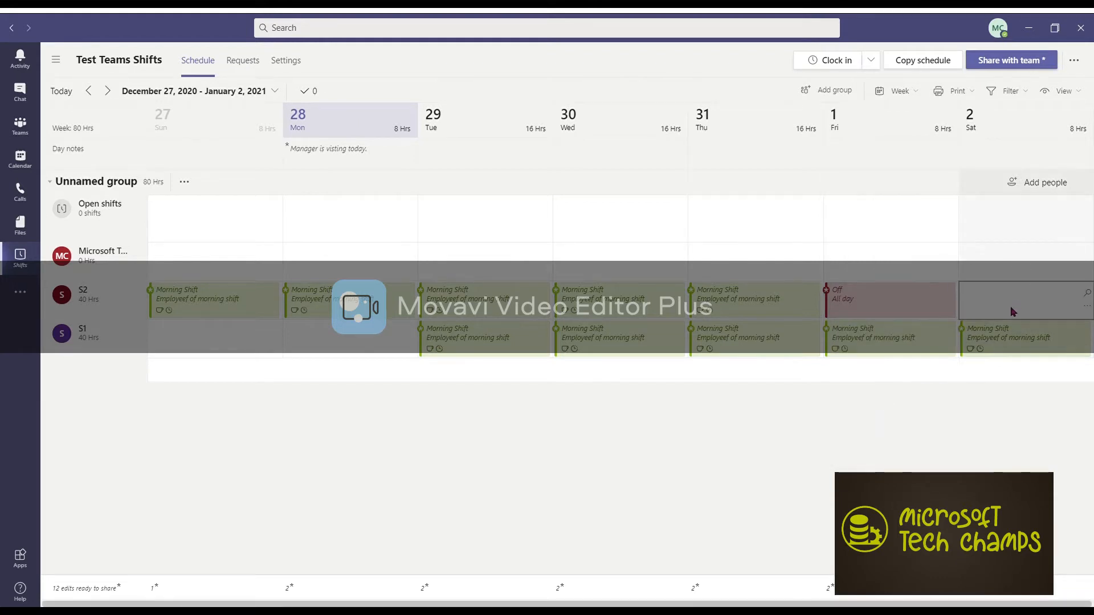
pyautogui.hotkey('ctrl', 'v')
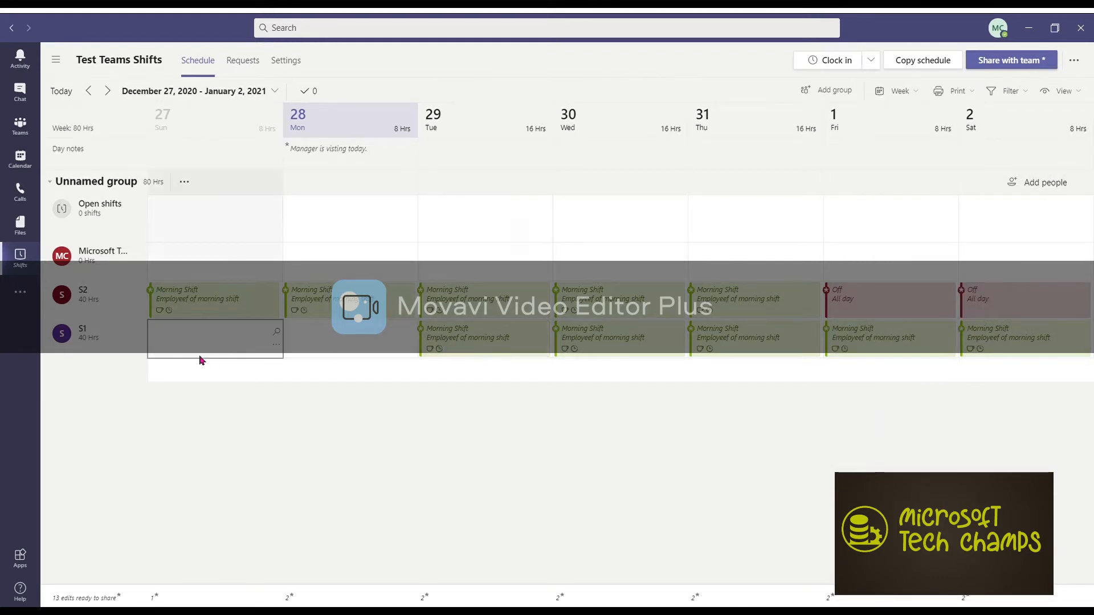
pyautogui.rightClick(199, 357)
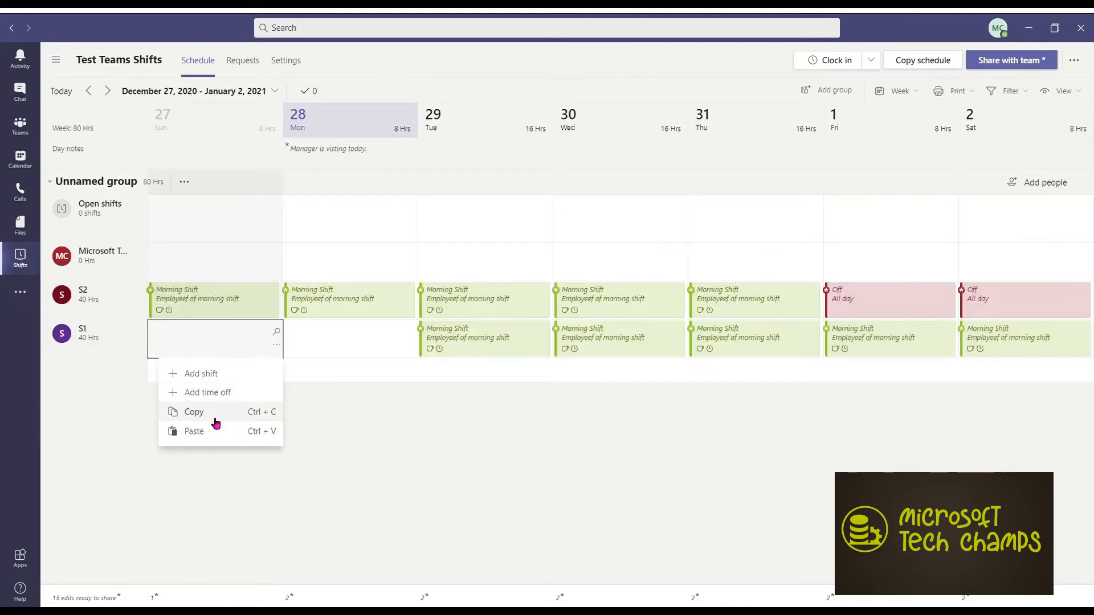
pyautogui.click(210, 431)
pyautogui.rightClick(340, 342)
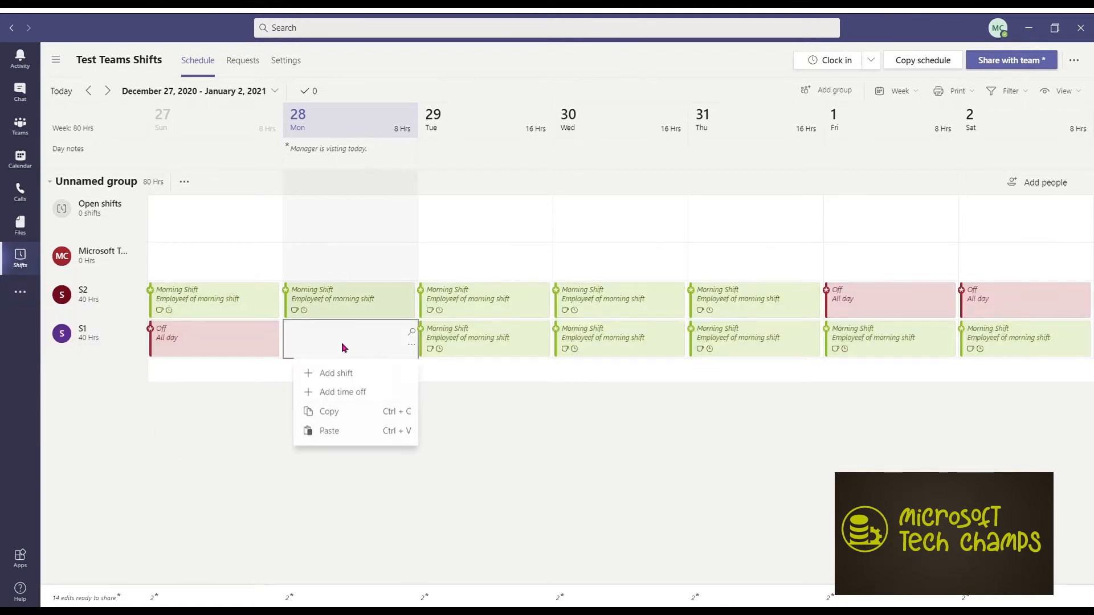
pyautogui.click(337, 434)
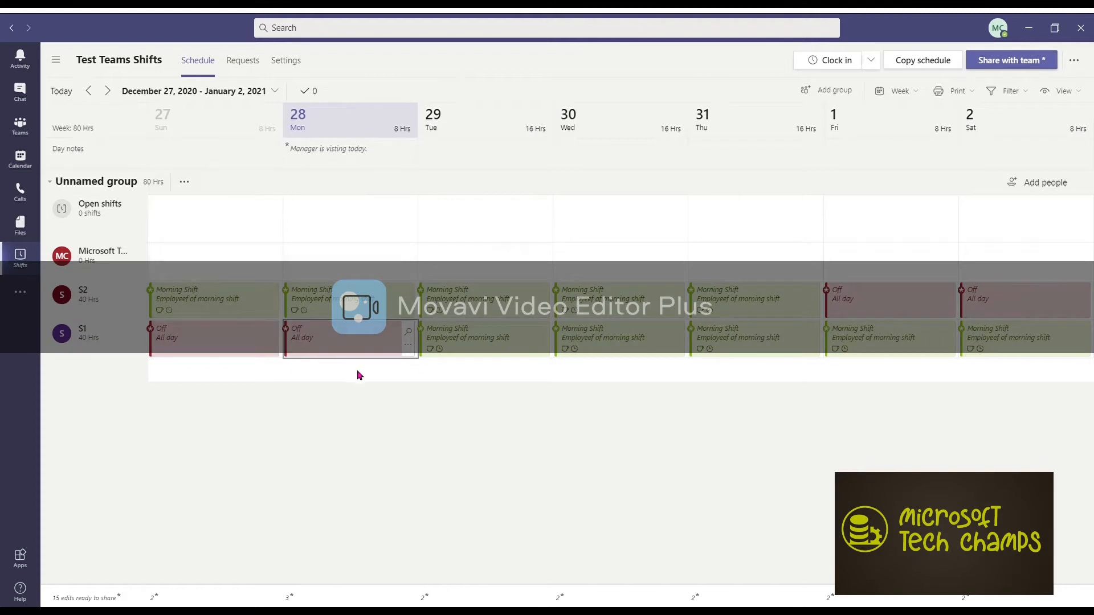
# Share the December 27 to January 2 schedule with the team, notifying affected team members only.
pyautogui.click(1005, 67)
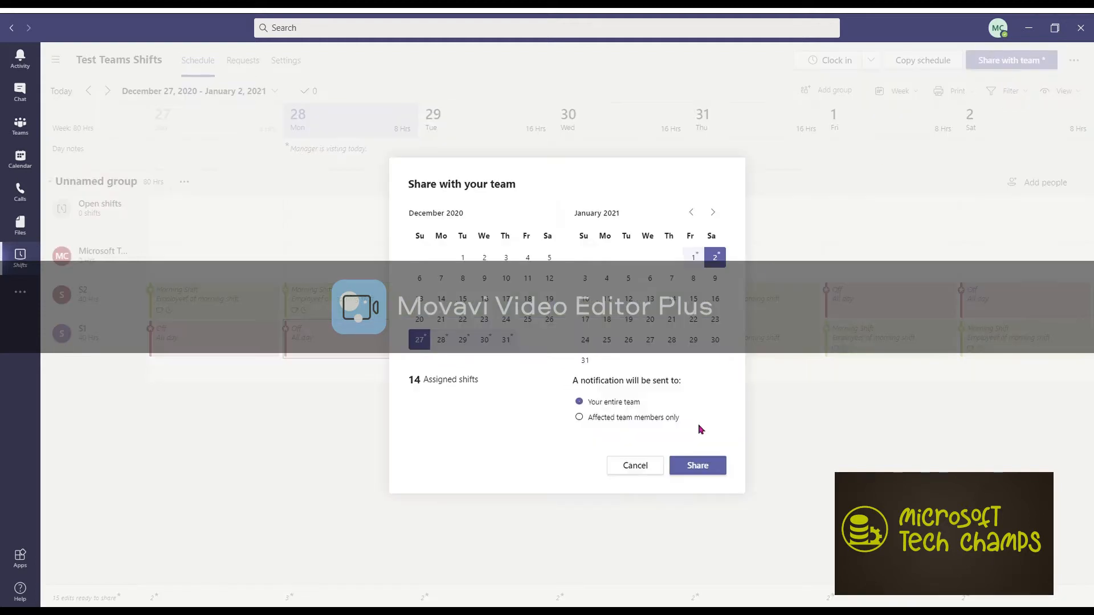
pyautogui.click(631, 419)
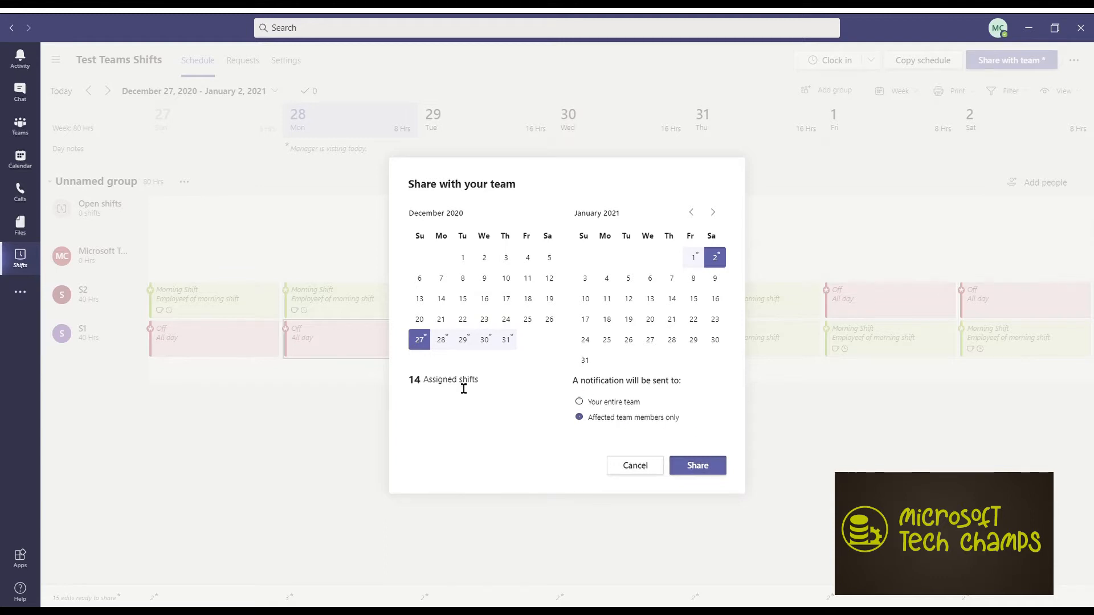
pyautogui.click(710, 466)
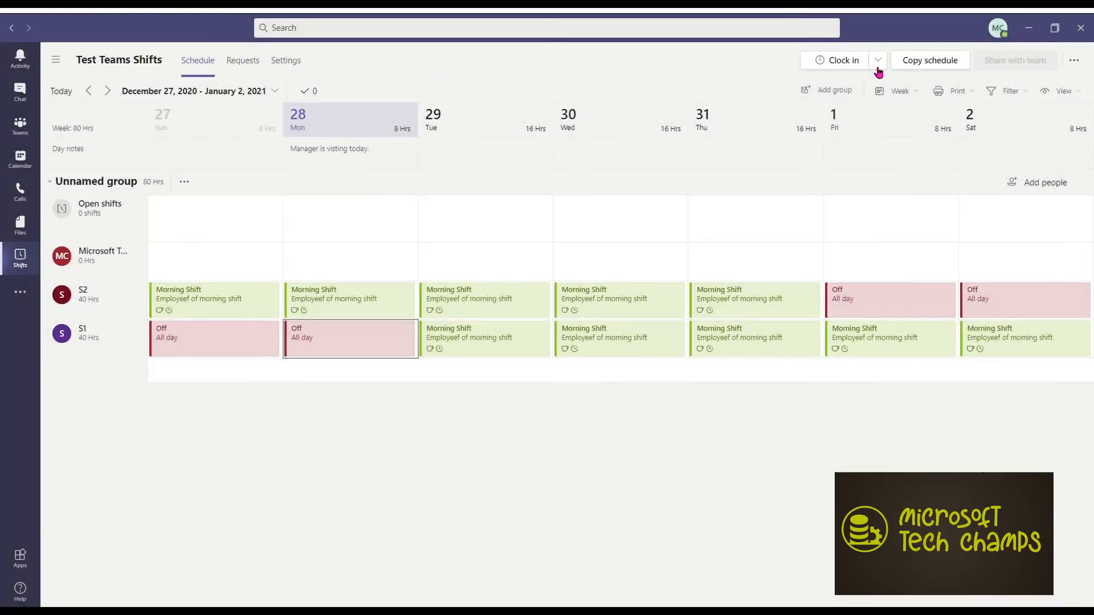
# Turn on Time Clock for the team in the Shifts settings without location detection, and return to the schedule.
pyautogui.click(873, 66)
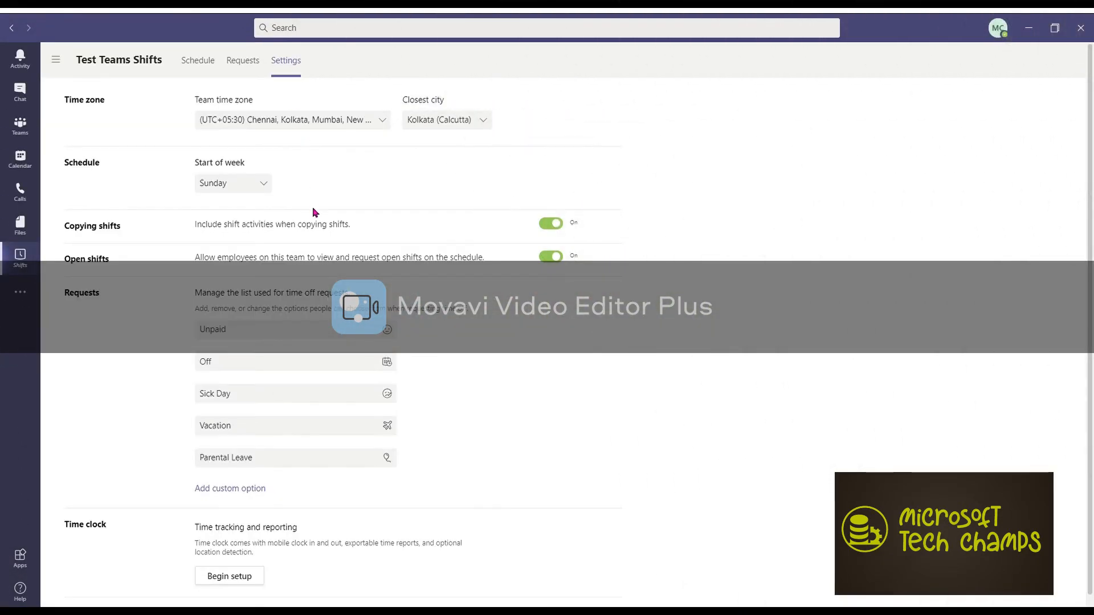
pyautogui.scroll(-1, 410, 328)
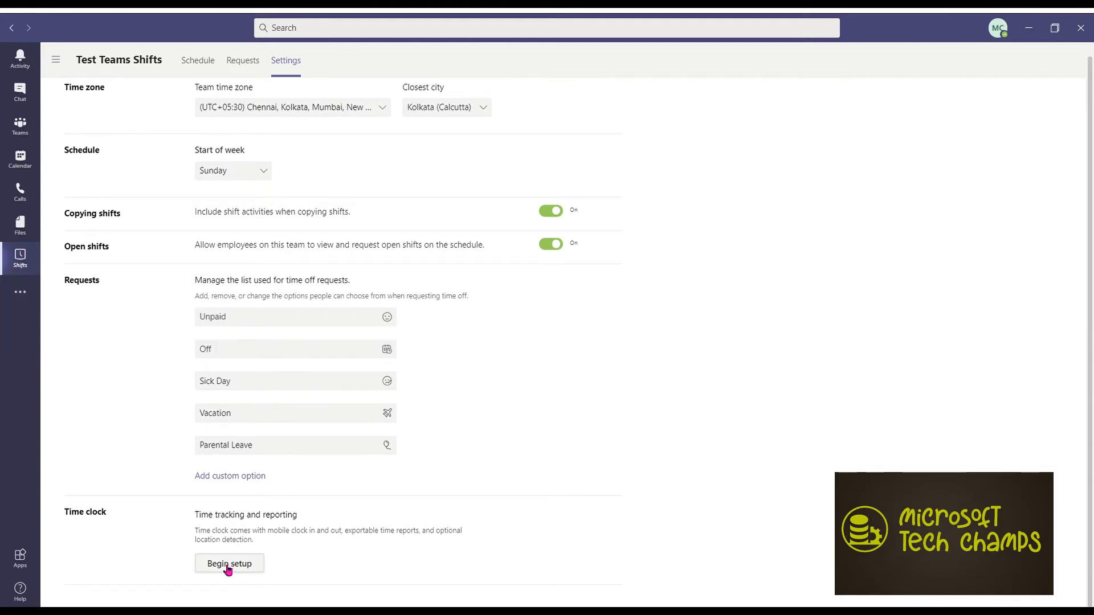
pyautogui.click(227, 565)
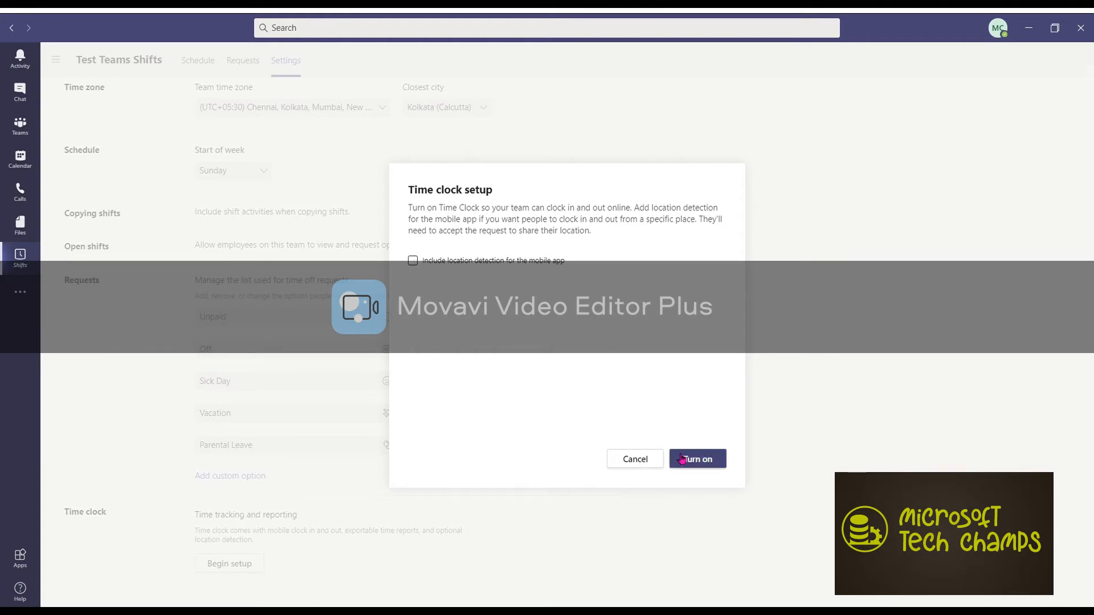
pyautogui.click(702, 459)
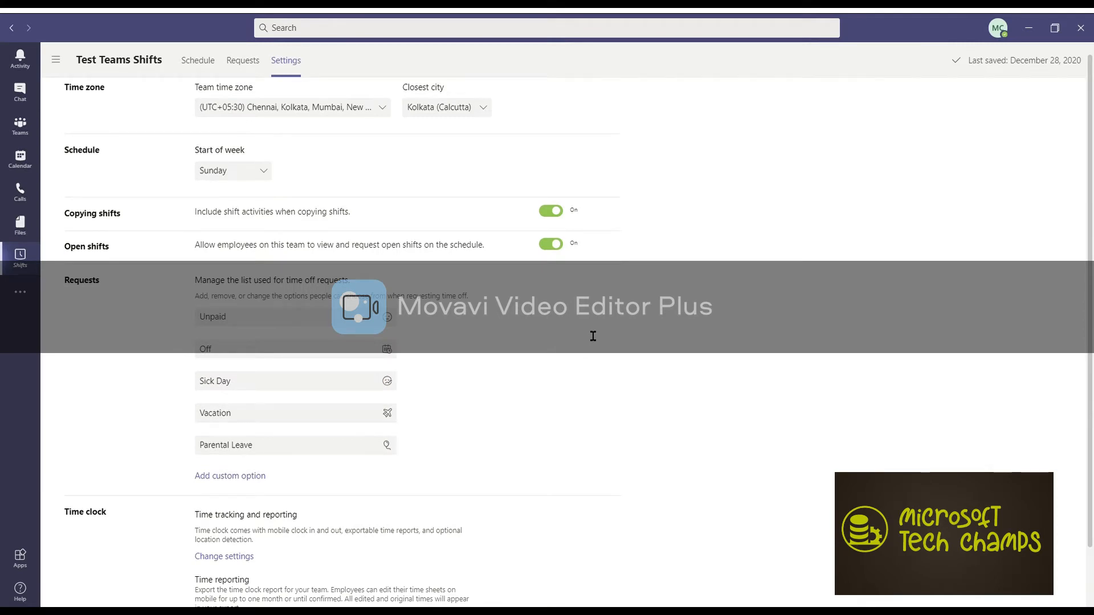
pyautogui.scroll(1, 557, 373)
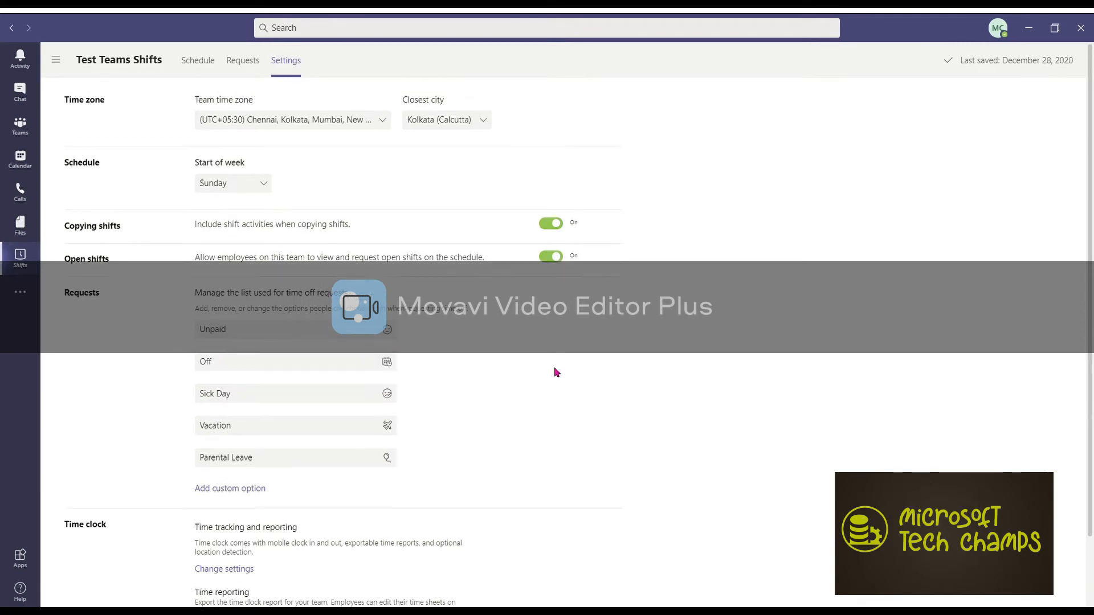
pyautogui.click(199, 63)
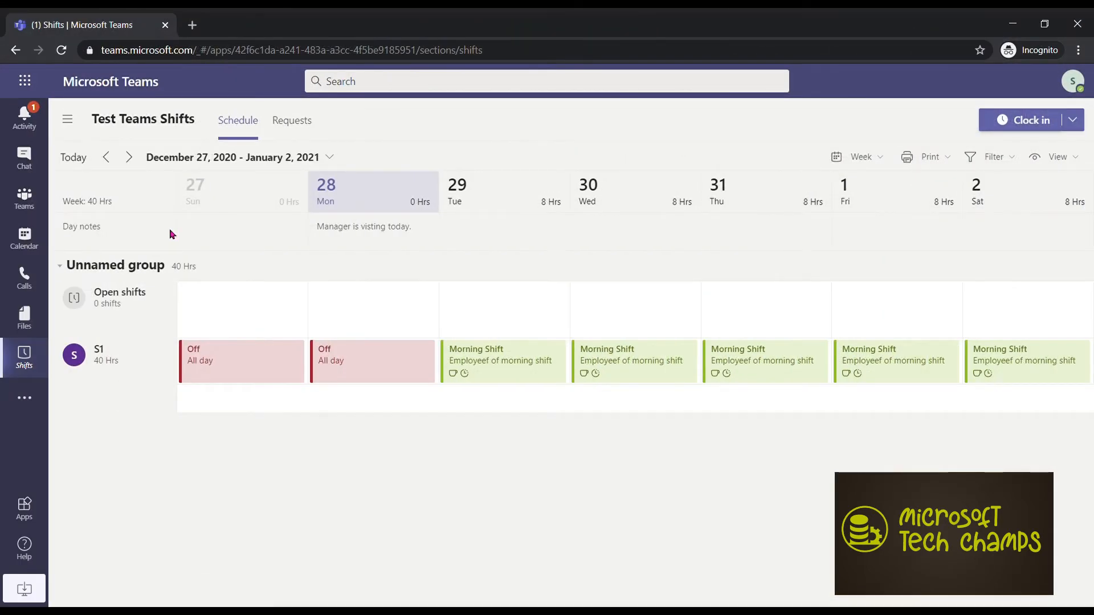
# In S1's Incognito browser session, clock in to the shift in Test Teams Shifts and dismiss the confirmation.
pyautogui.click(1073, 120)
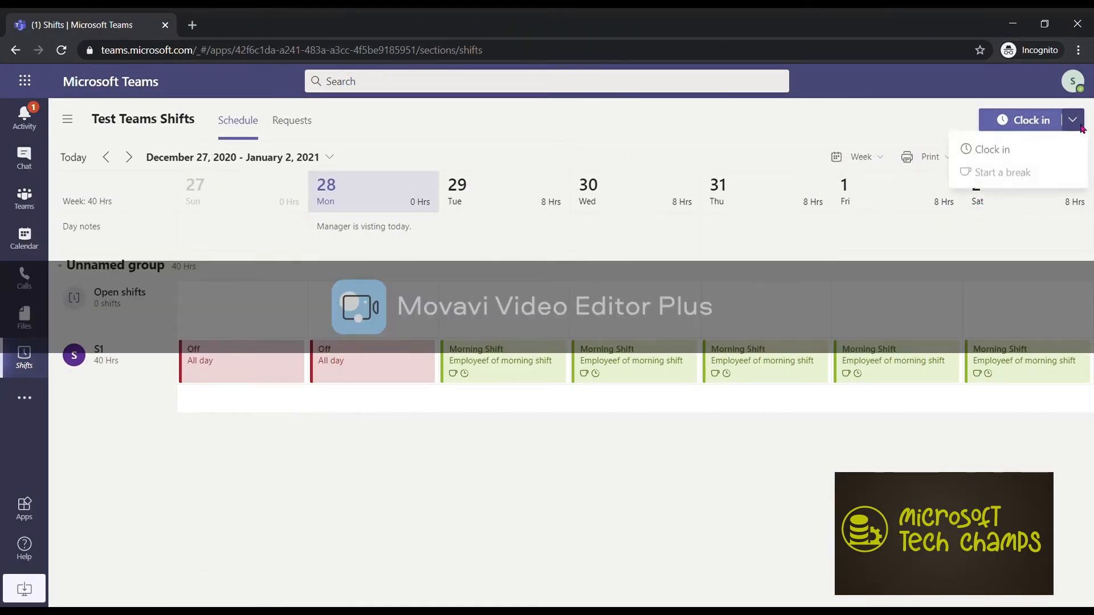
pyautogui.click(1015, 153)
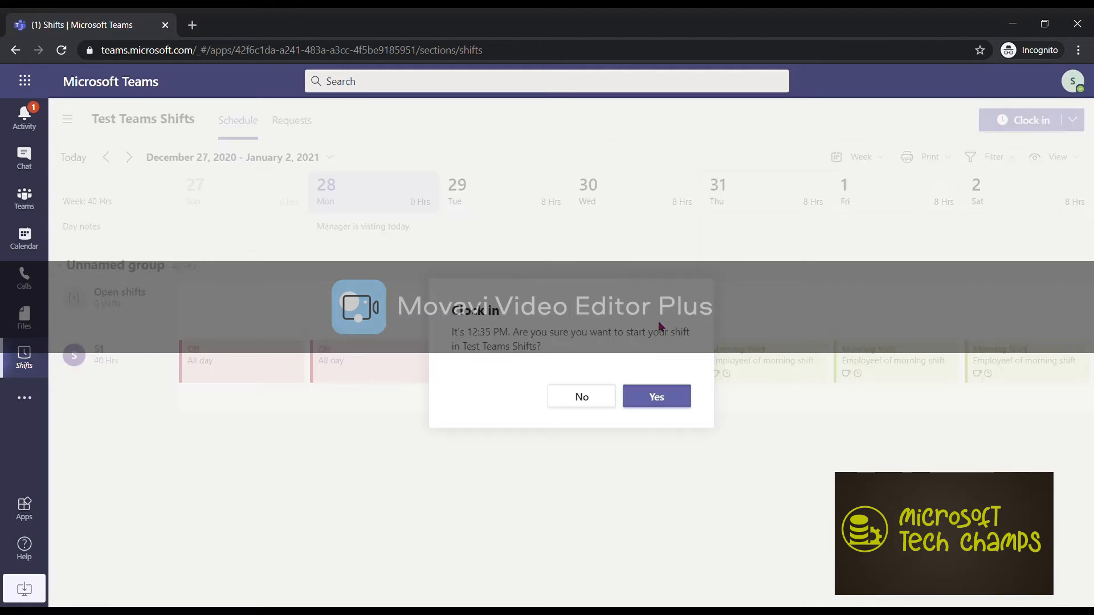
pyautogui.click(632, 394)
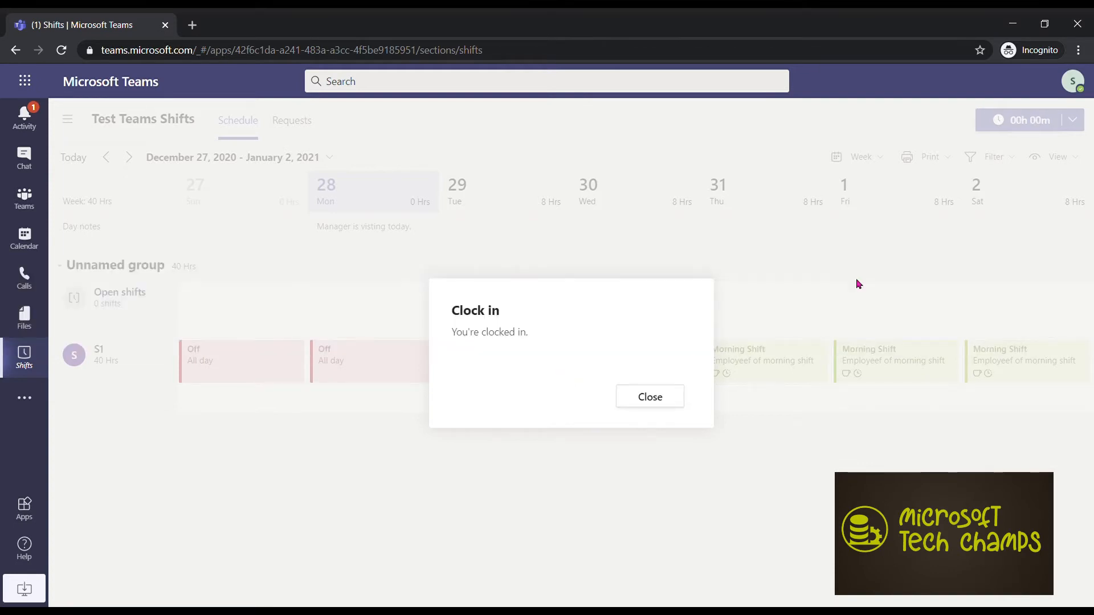
pyautogui.click(667, 399)
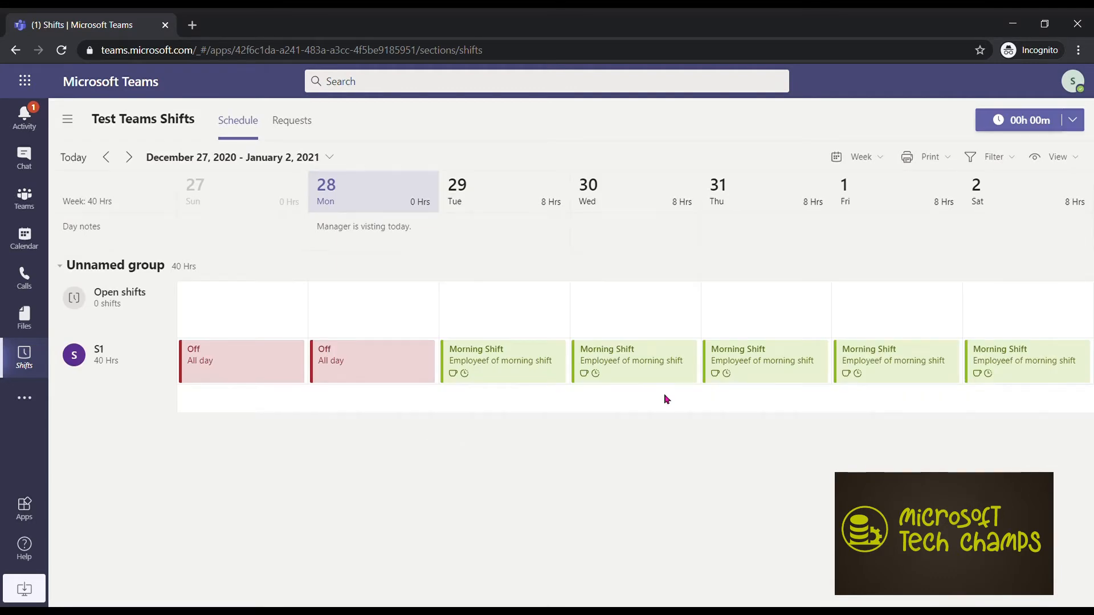
# Start a break for S1 on the time clock and dismiss the confirmation.
pyautogui.click(1075, 121)
pyautogui.click(1024, 173)
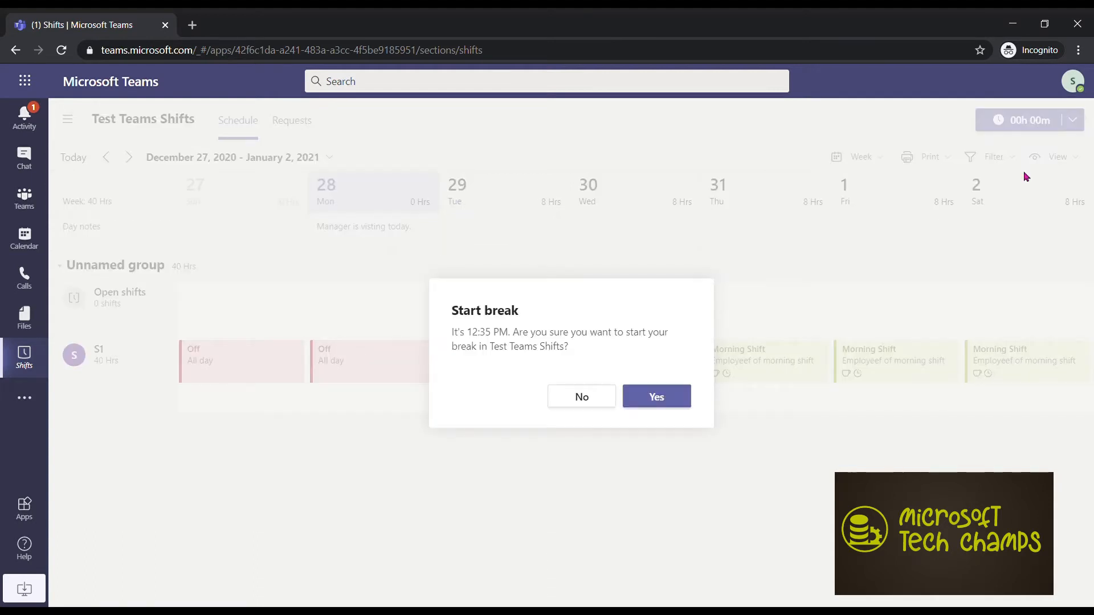
pyautogui.click(666, 396)
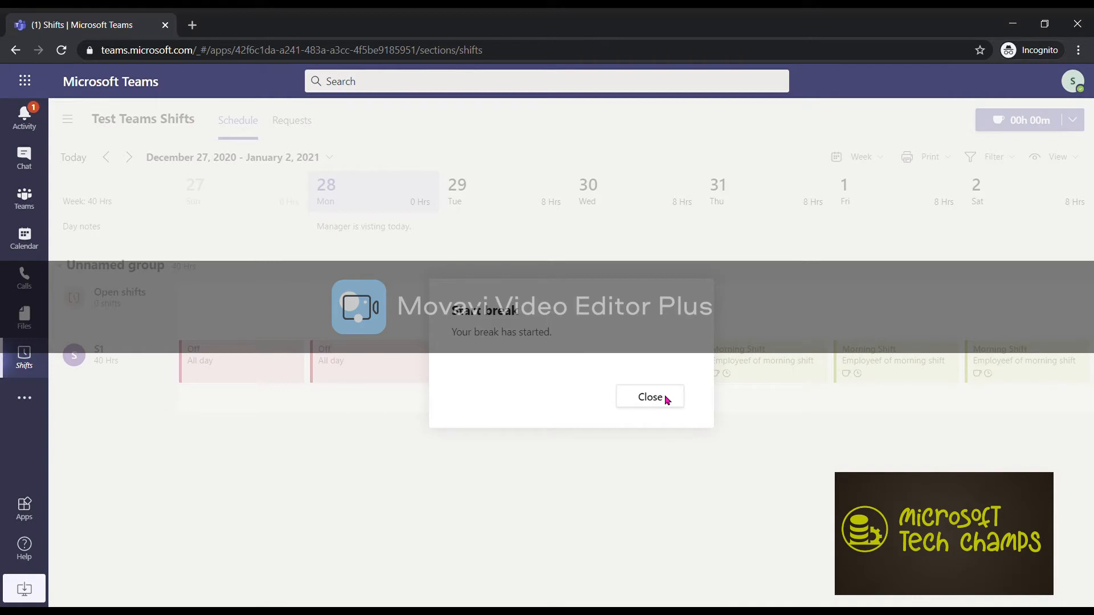
pyautogui.click(662, 400)
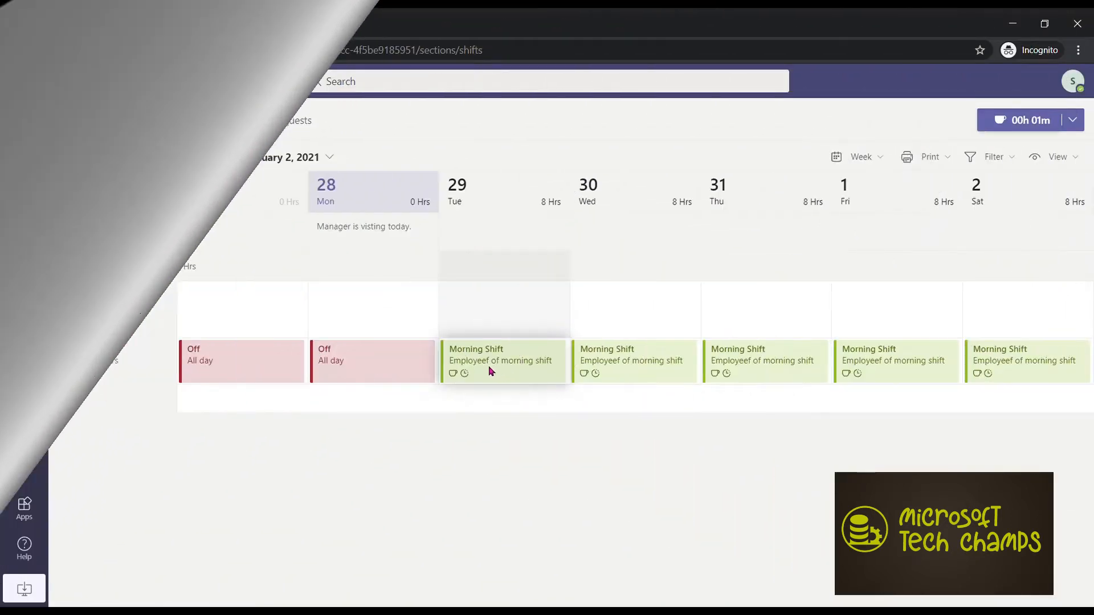
pyautogui.click(490, 372)
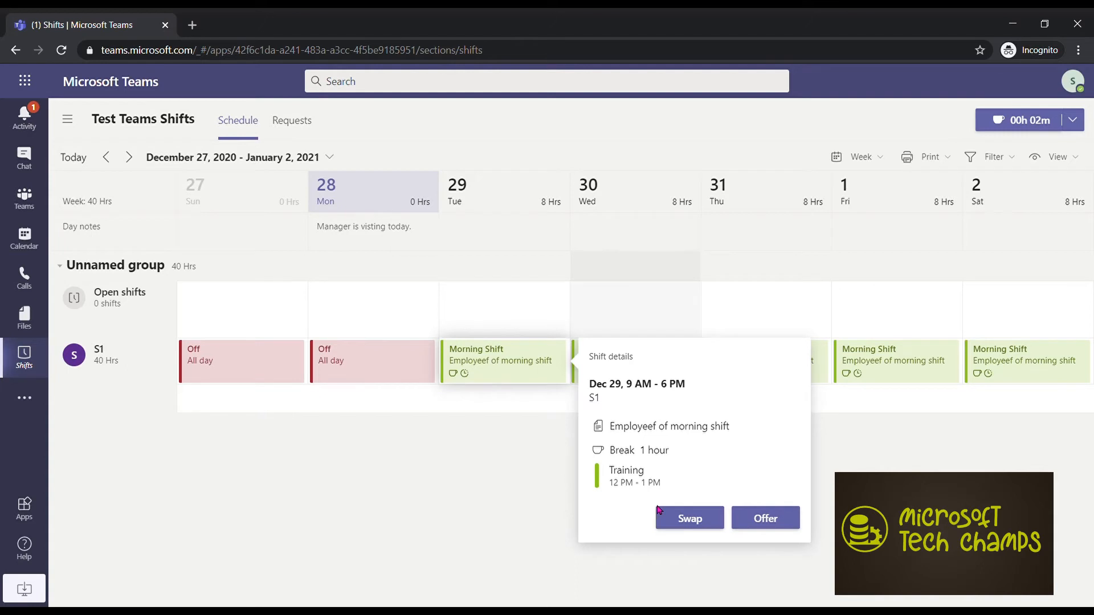
pyautogui.click(693, 520)
pyautogui.click(521, 512)
# Create a swap request exchanging S1's all-day Off on December 28, 2020 for S2's 9 AM - 6 PM shift that day.
pyautogui.click(513, 376)
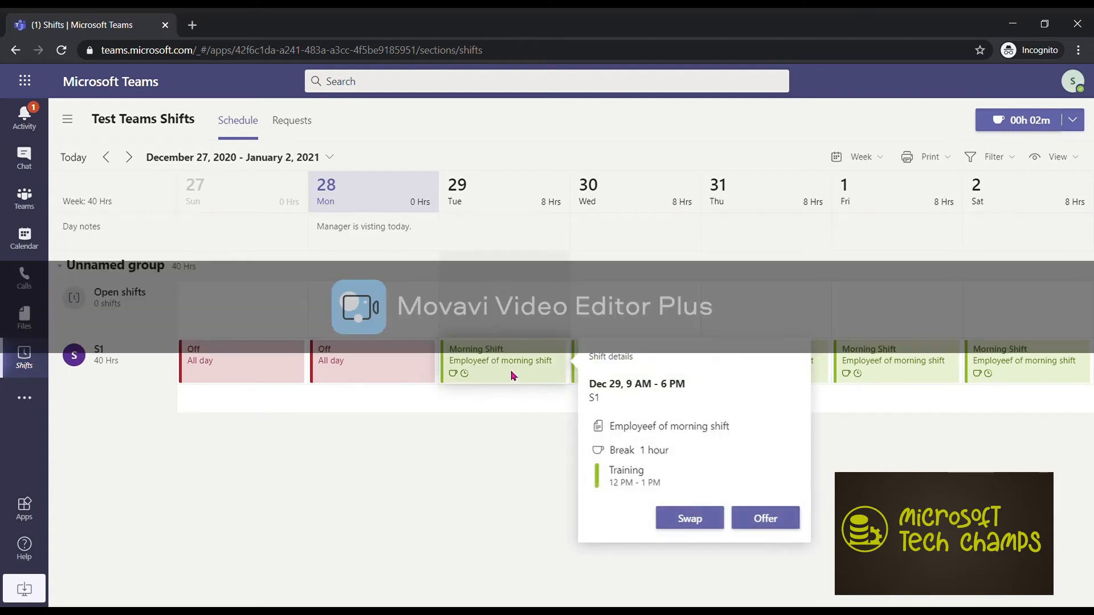
pyautogui.click(685, 519)
pyautogui.click(523, 268)
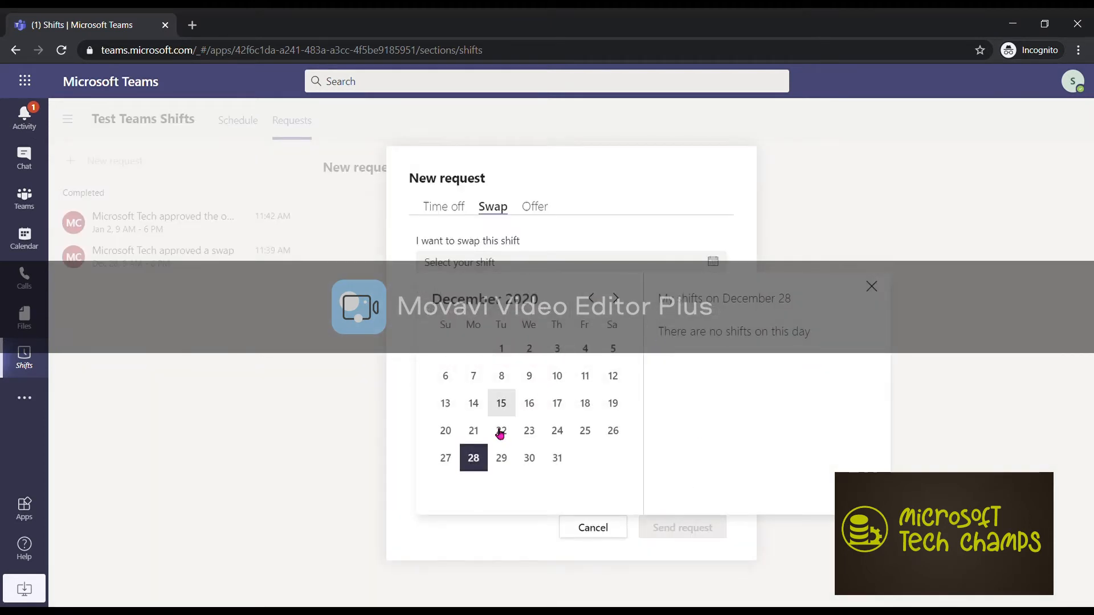
pyautogui.click(474, 458)
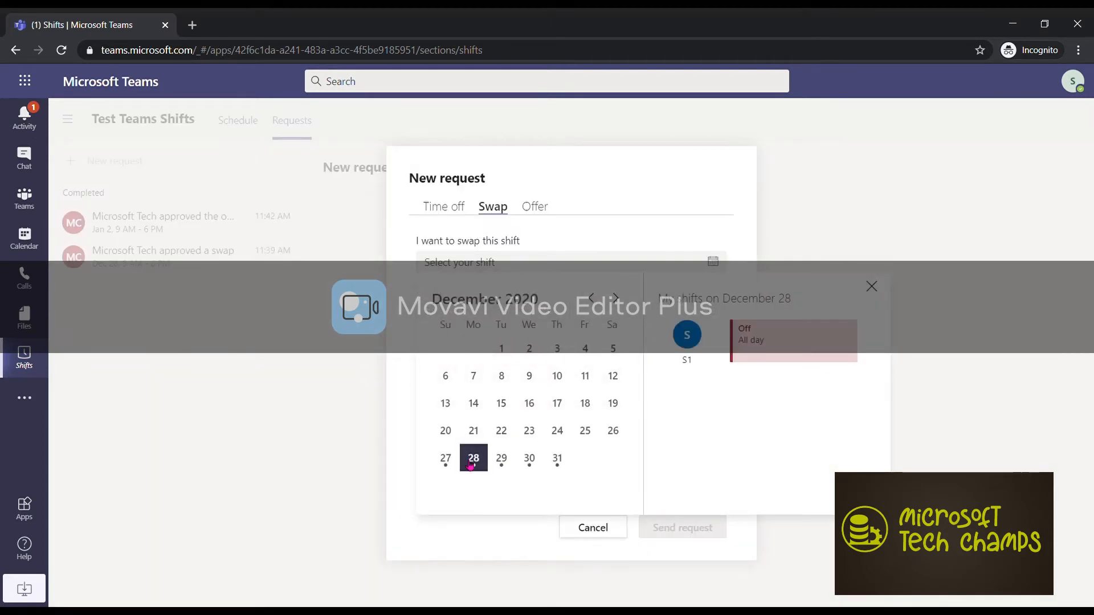
pyautogui.click(688, 368)
pyautogui.click(686, 355)
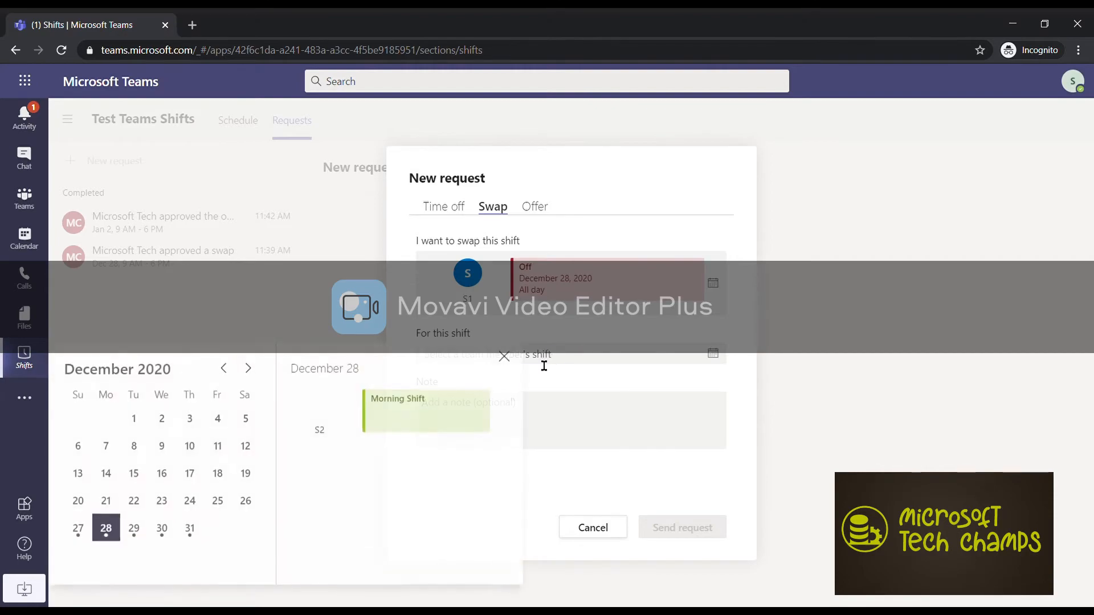
pyautogui.click(322, 423)
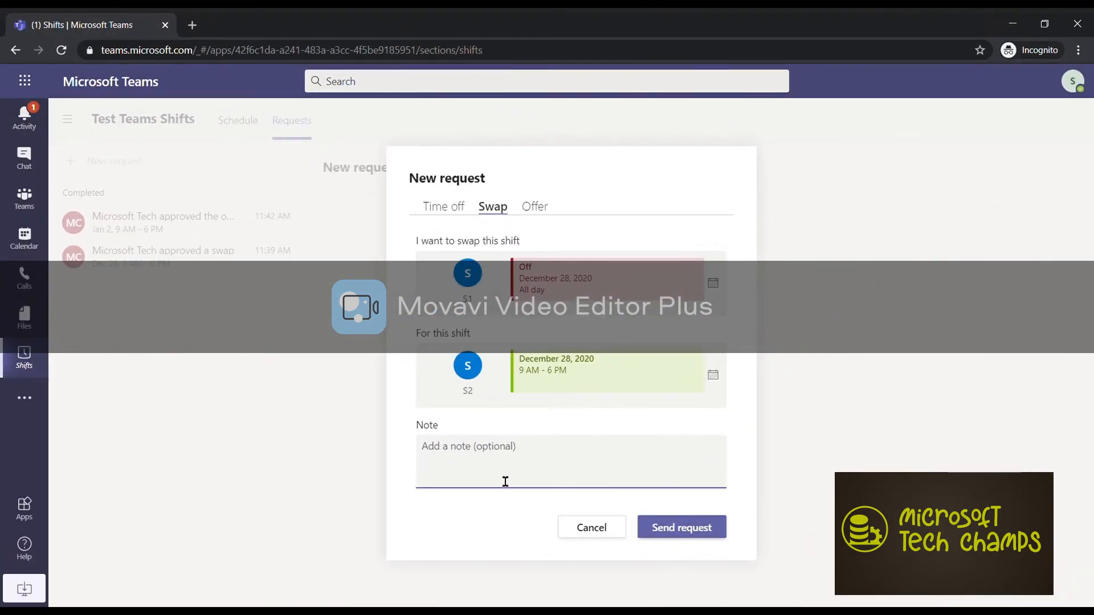
# Add the note "Please work for me on 28th" to the swap request and send it.
pyautogui.write('Please wo')
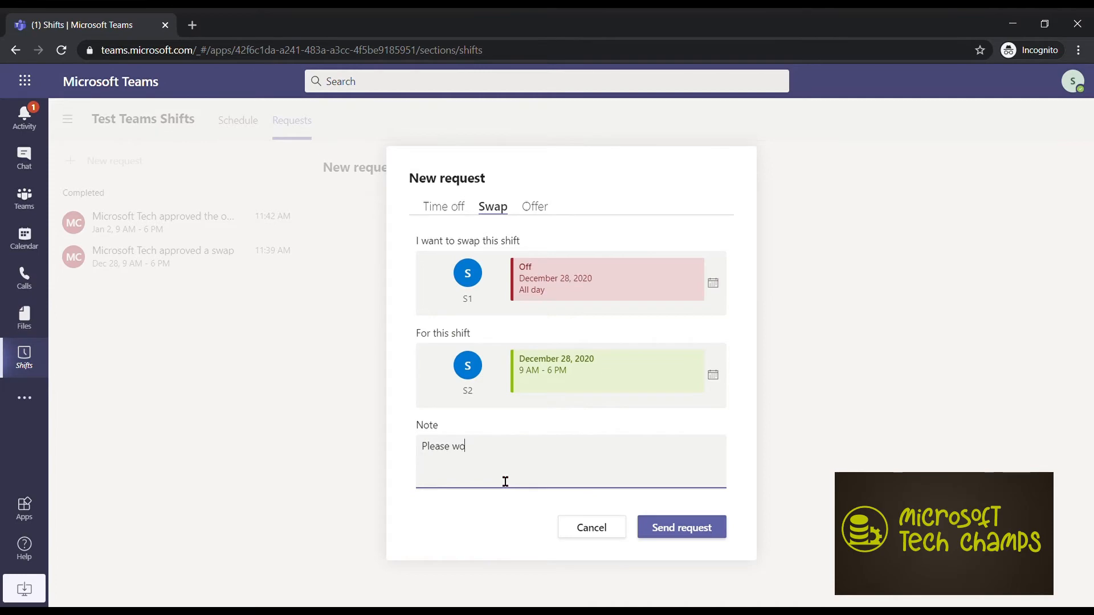
pyautogui.write('rk for me on')
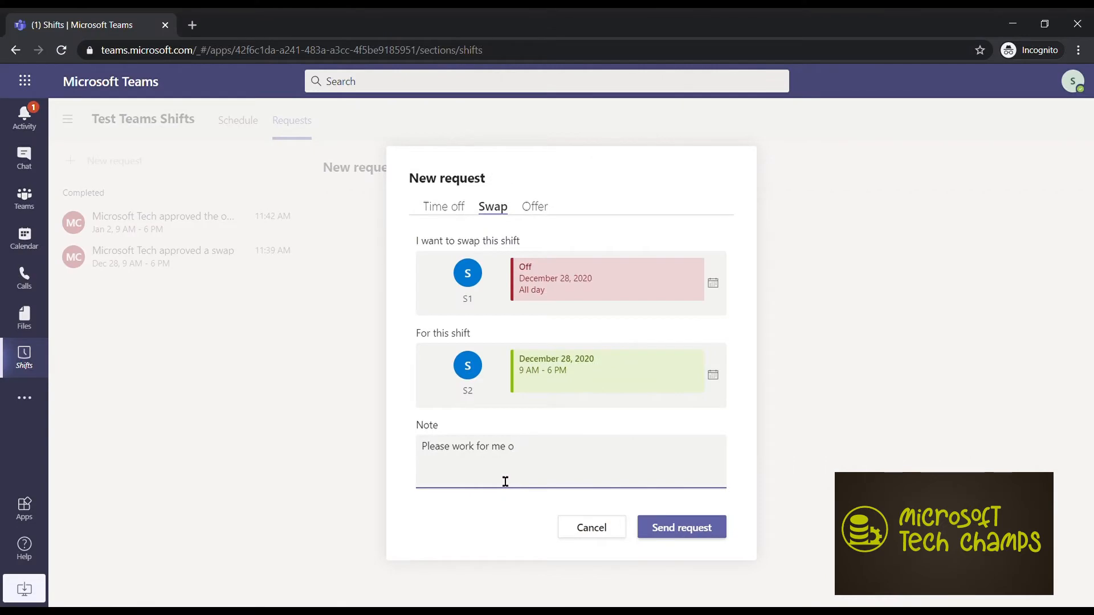
pyautogui.press('BackSpace')
pyautogui.write('on 28th')
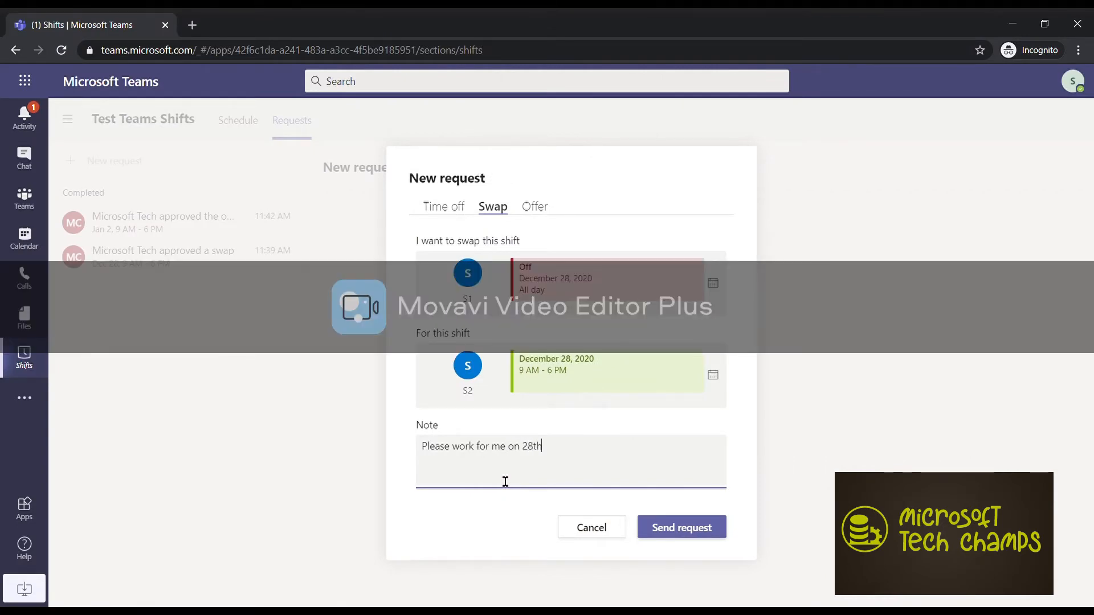
pyautogui.click(672, 528)
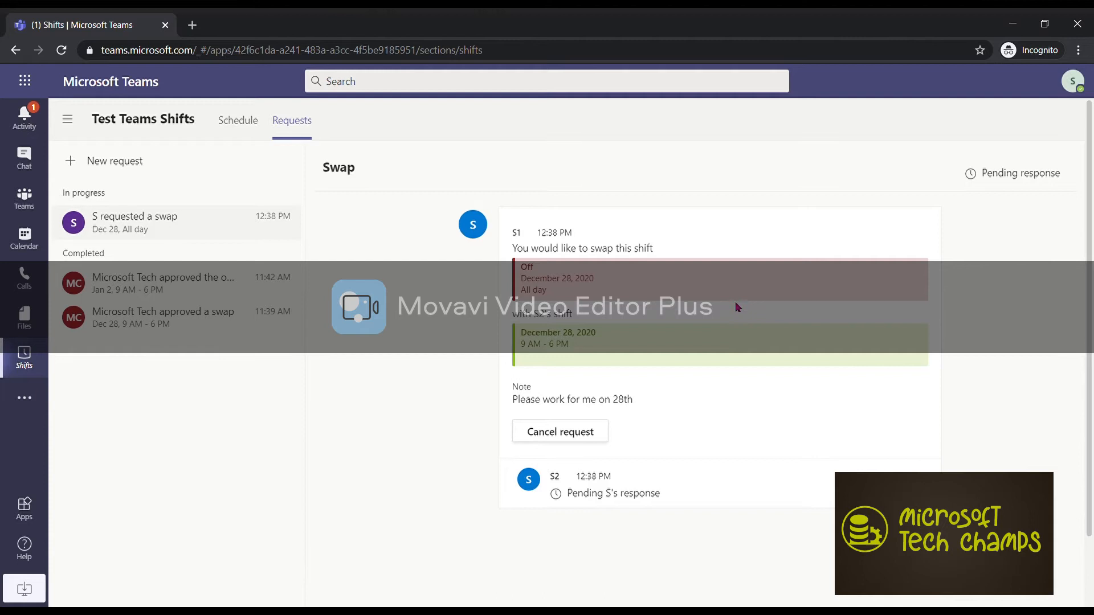
pyautogui.moveTo(536, 317); pyautogui.dragTo(582, 316)
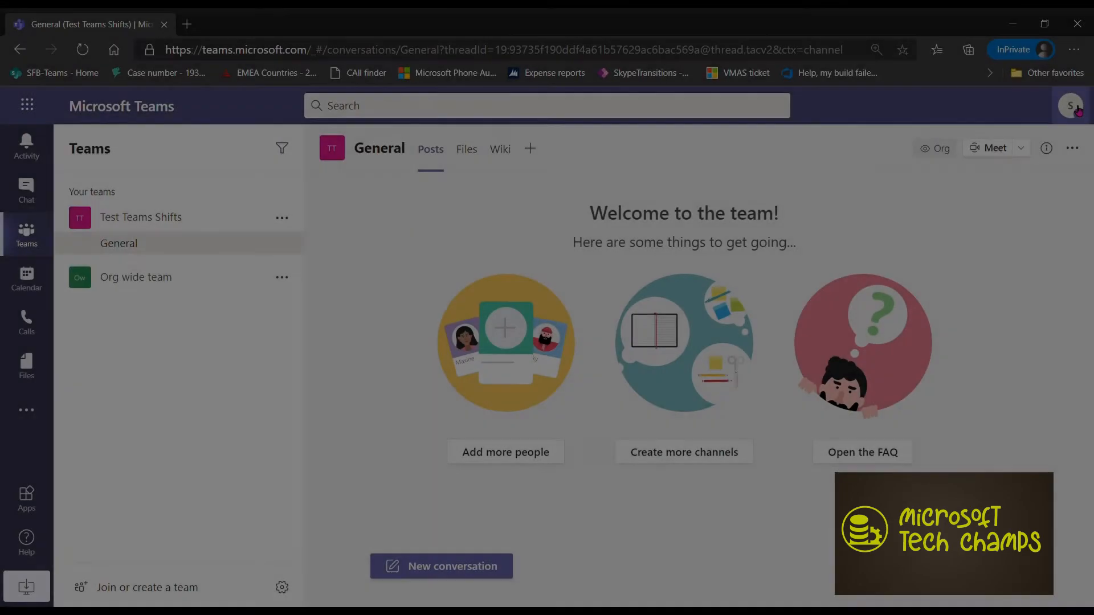
# Switch to S2's InPrivate browser session and open the requests in Shifts, showing S1's swap request.
pyautogui.click(1078, 109)
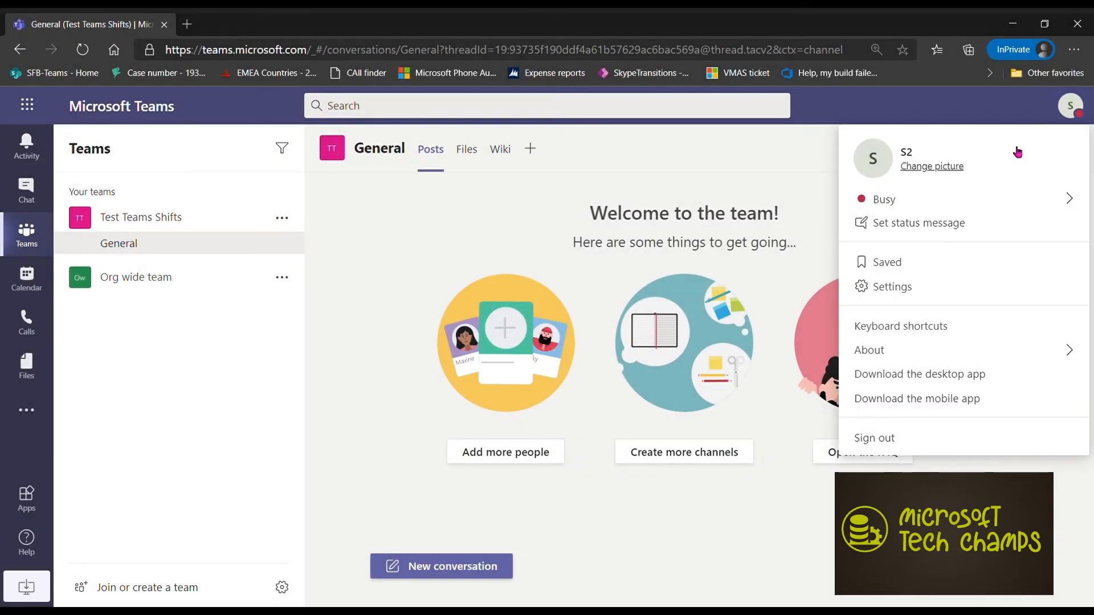
pyautogui.click(32, 416)
pyautogui.click(100, 347)
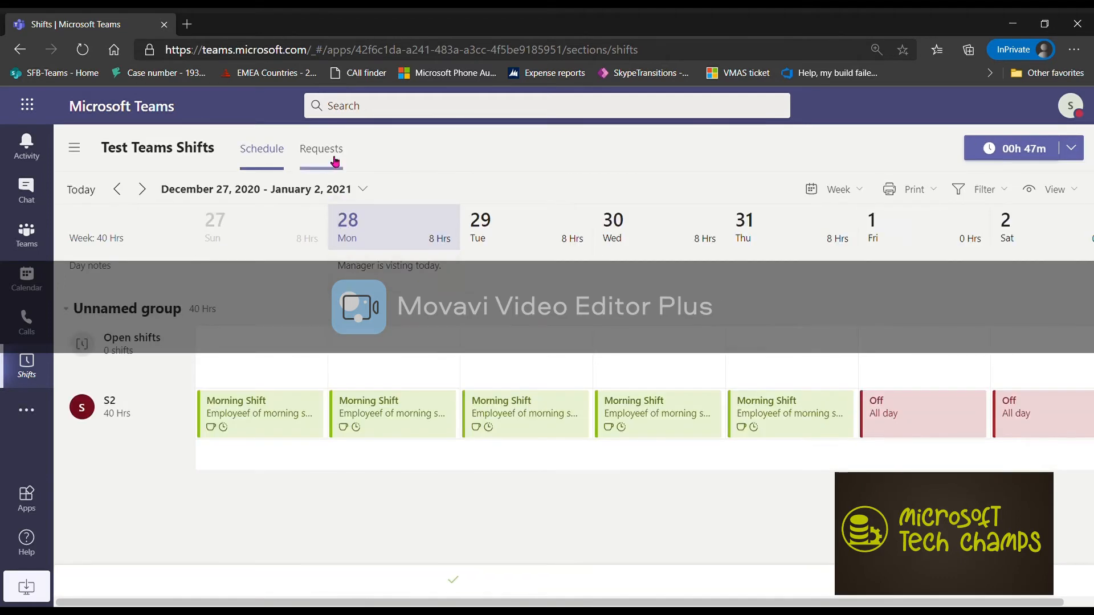
pyautogui.click(323, 149)
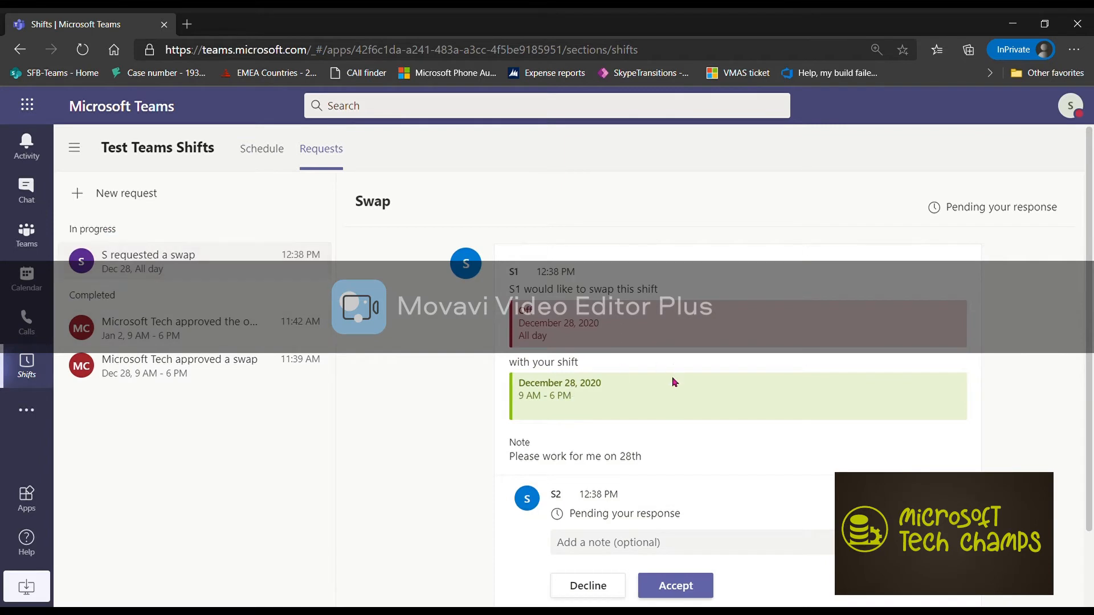
# Accept S1's swap request with the note "Sure, I can do that".
pyautogui.scroll(-1, 672, 376)
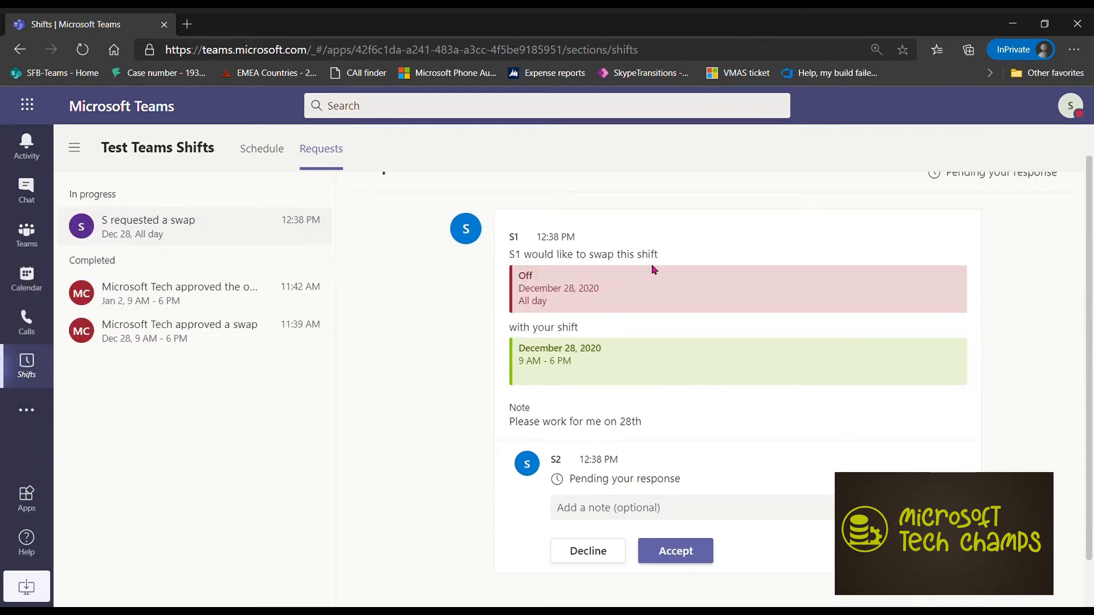
pyautogui.scroll(-1, 585, 393)
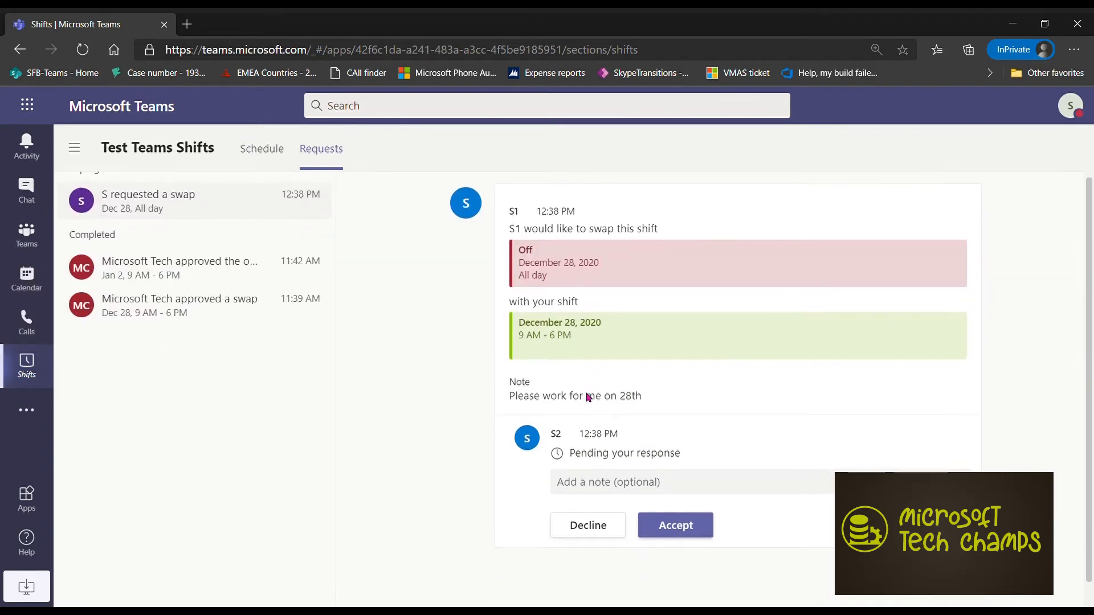
pyautogui.click(644, 476)
pyautogui.write('Su')
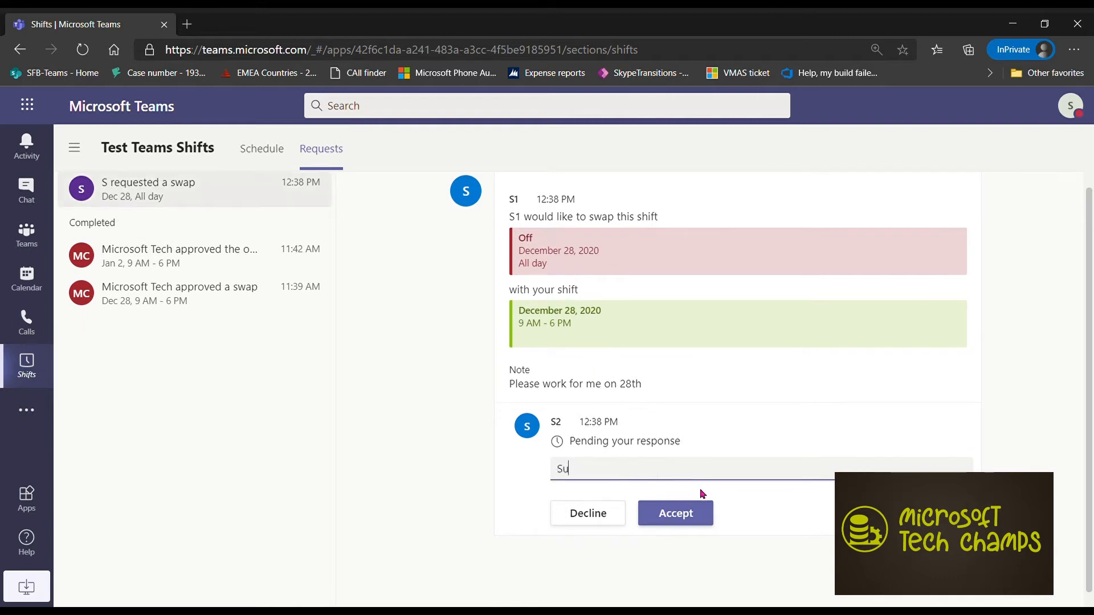
pyautogui.write('re, I can do that')
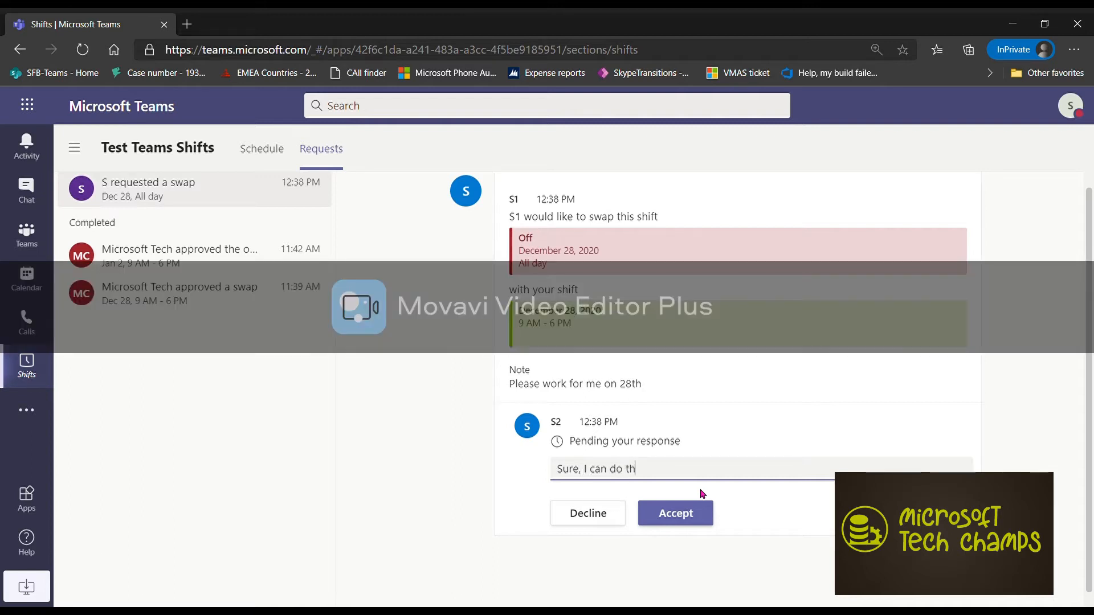
pyautogui.click(685, 516)
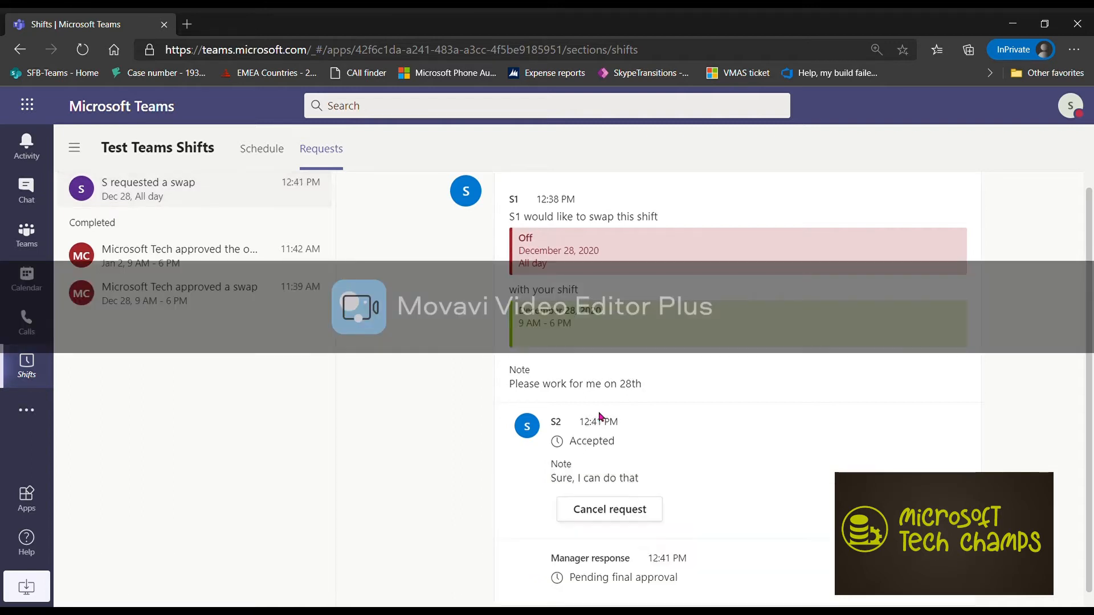
# Examine the manager response section of the accepted swap request in S2's session.
pyautogui.scroll(-1, 665, 497)
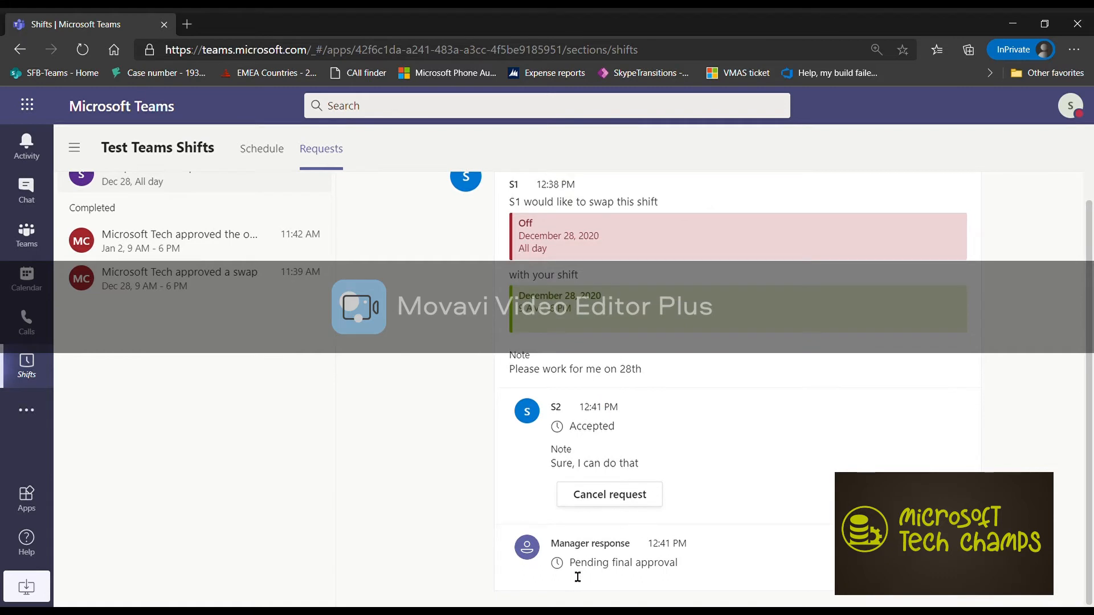
pyautogui.moveTo(569, 563)
pyautogui.mouseDown()
pyautogui.moveTo(698, 561)
pyautogui.moveTo(570, 564)
pyautogui.moveTo(559, 555)
pyautogui.mouseUp()
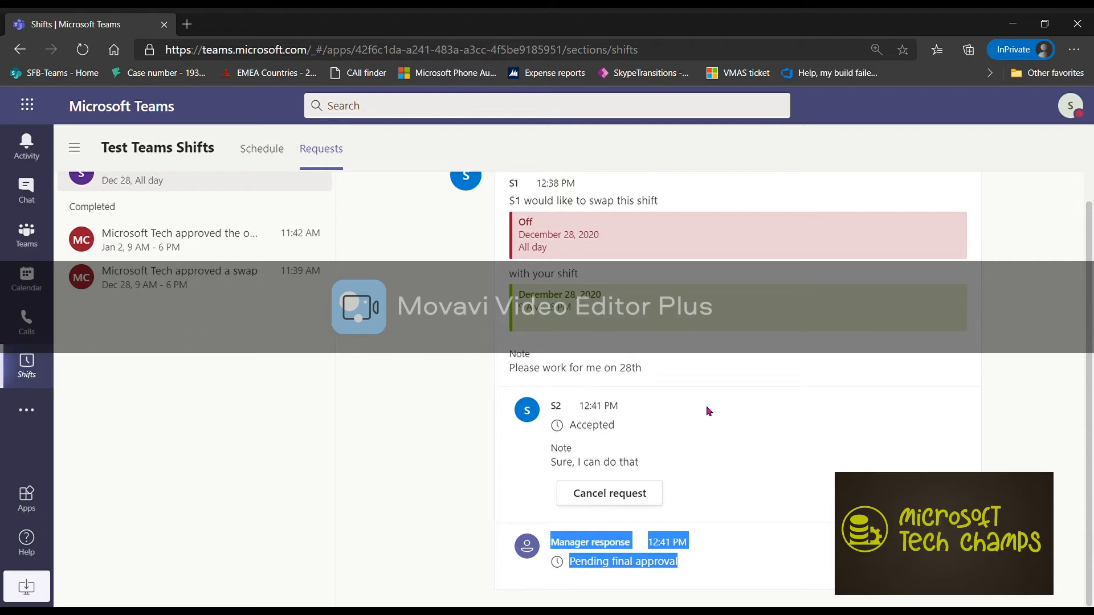
pyautogui.scroll(2, 805, 358)
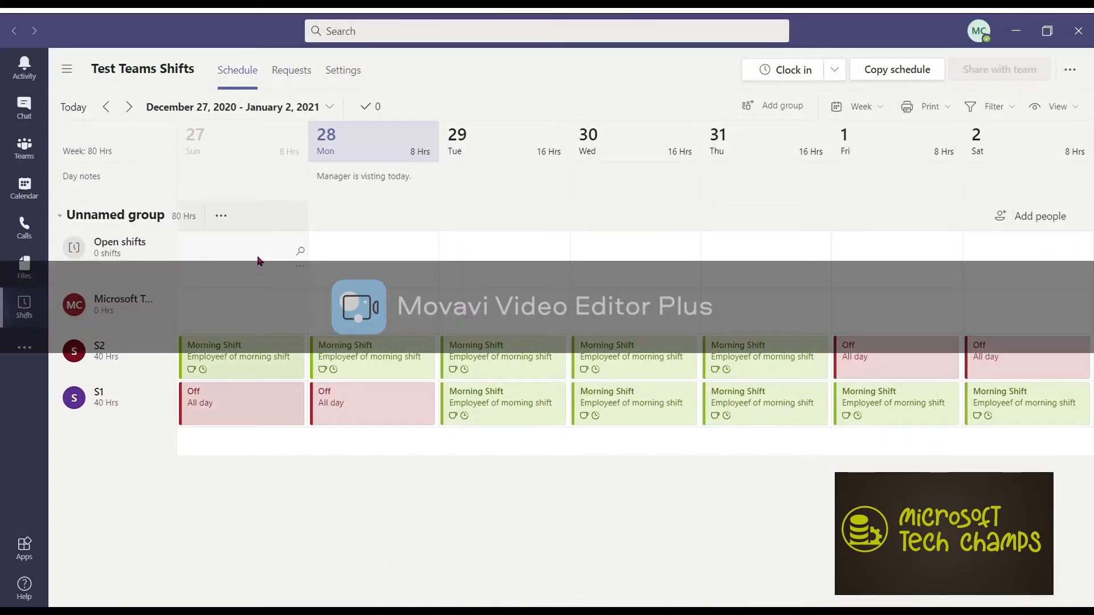
# Switch to the manager's Teams session, open the requests and review the shifts and notes in S1's swap request with S2.
pyautogui.click(299, 77)
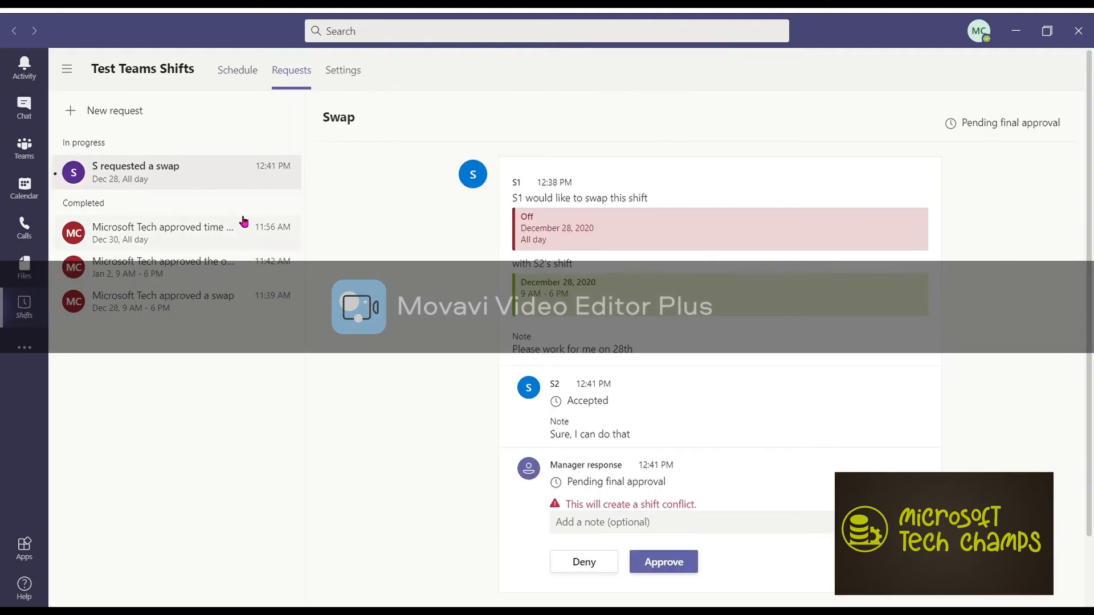
pyautogui.scroll(-2, 721, 399)
pyautogui.scroll(2, 712, 367)
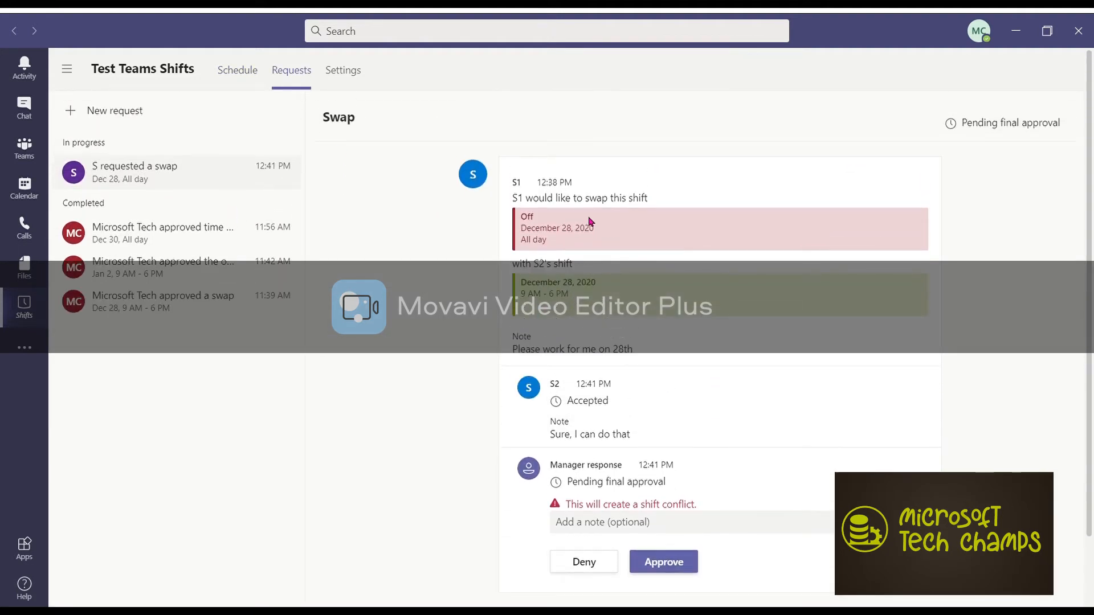
pyautogui.moveTo(533, 198); pyautogui.dragTo(682, 206)
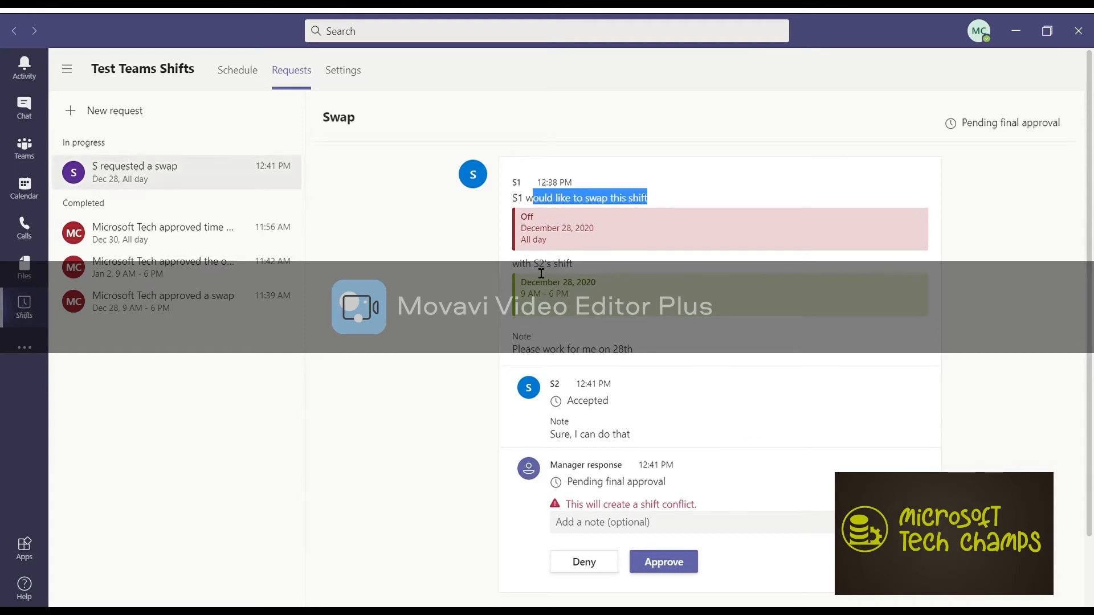
pyautogui.moveTo(532, 263); pyautogui.dragTo(575, 266)
pyautogui.moveTo(518, 349); pyautogui.dragTo(634, 349)
pyautogui.scroll(-2, 633, 347)
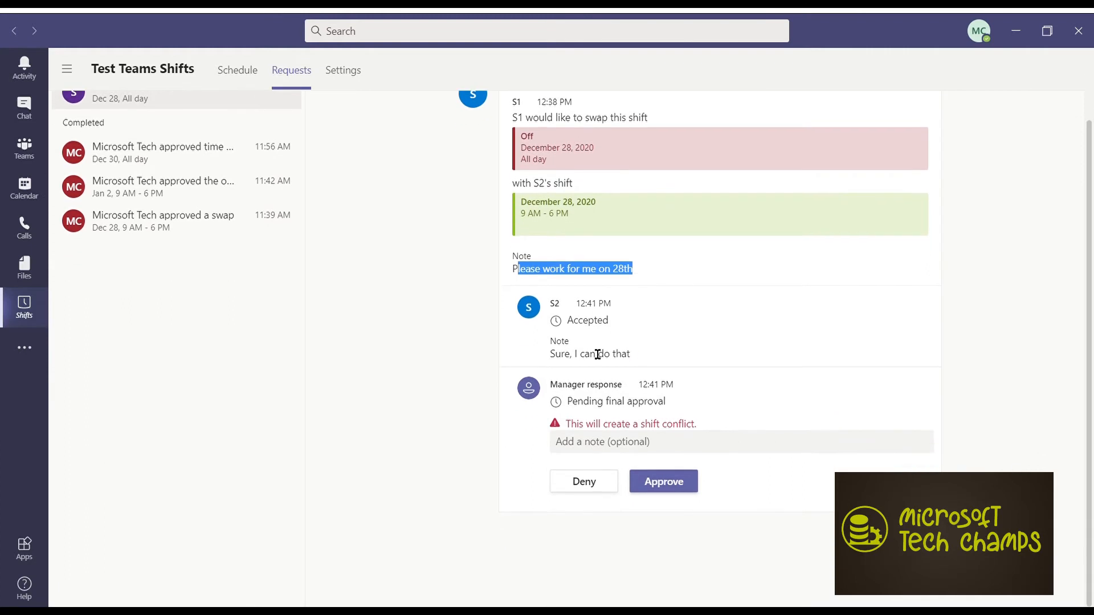
pyautogui.moveTo(549, 354); pyautogui.dragTo(633, 360)
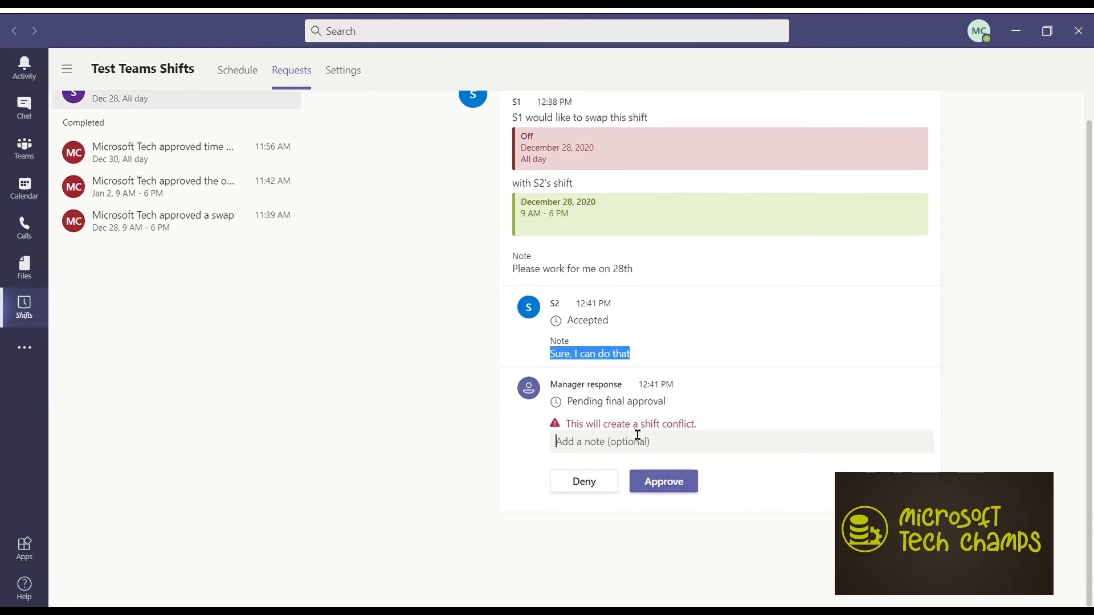
pyautogui.moveTo(593, 424); pyautogui.dragTo(705, 424)
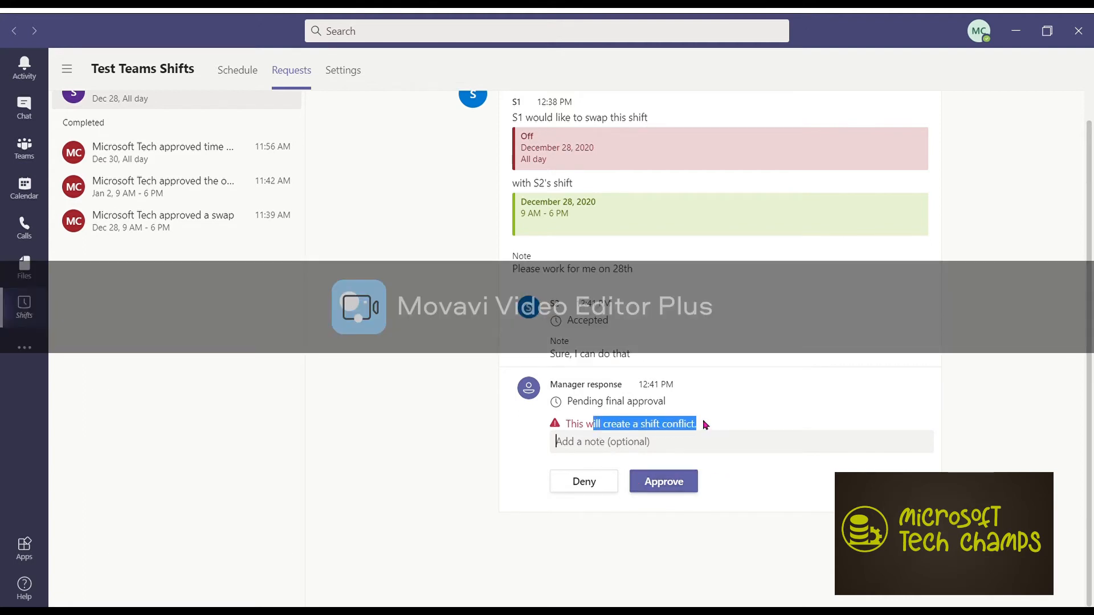
pyautogui.click(735, 463)
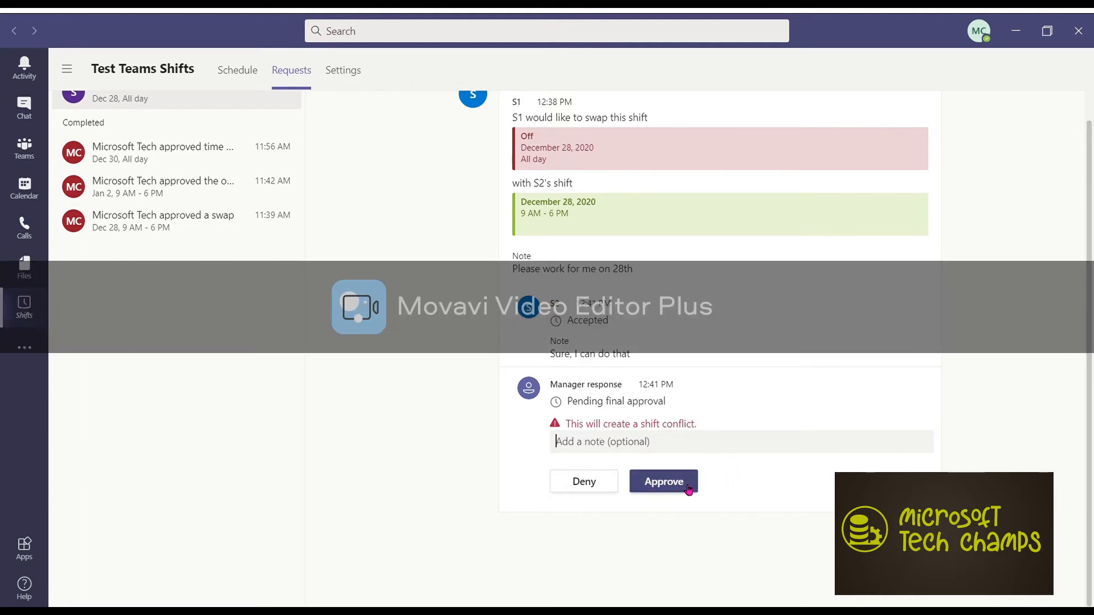
# Approve the swap request as manager with the note "Done".
pyautogui.scroll(1, 685, 382)
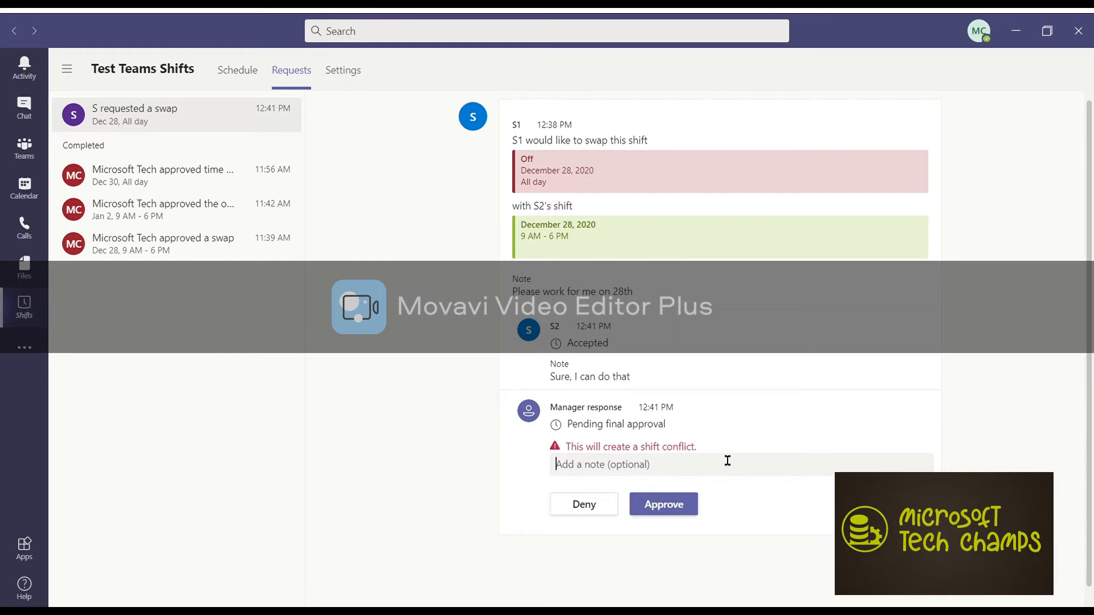
pyautogui.scroll(2, 728, 460)
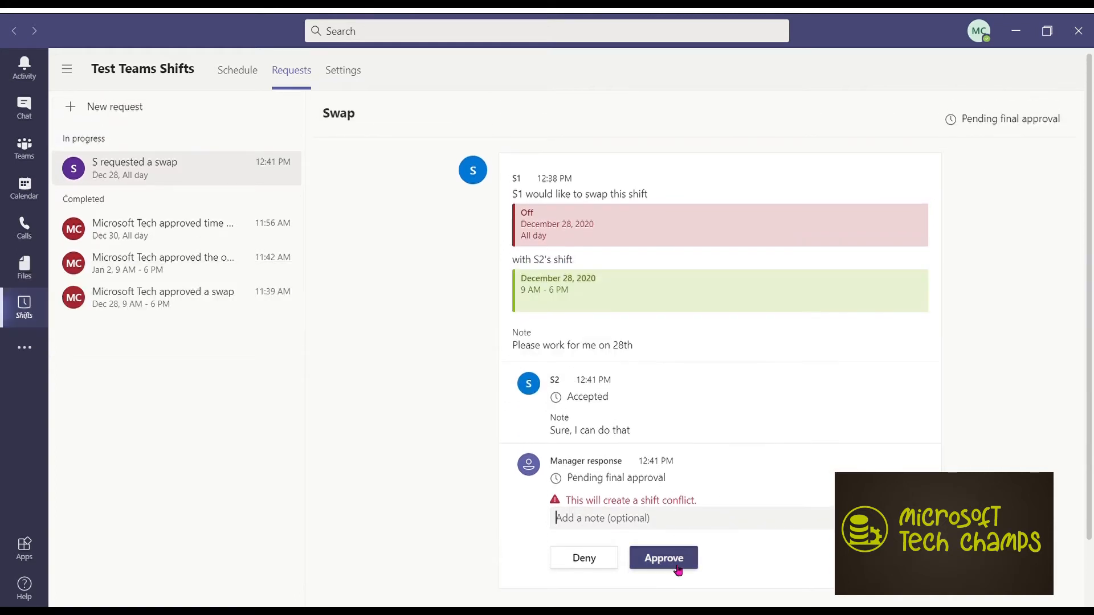
pyautogui.click(634, 529)
pyautogui.write('Done')
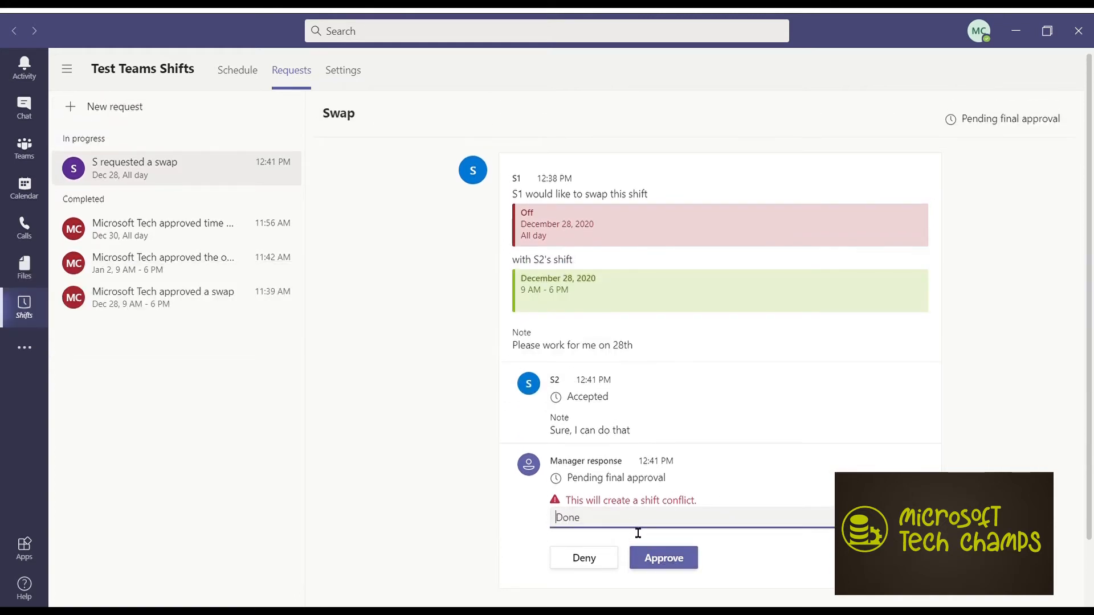
pyautogui.click(650, 554)
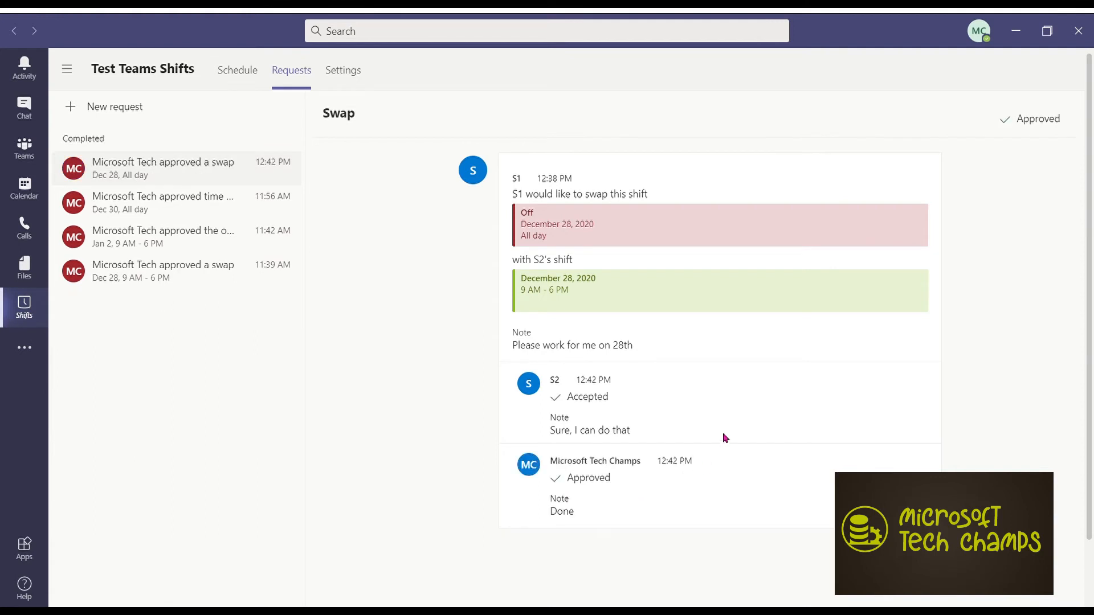
# Review the approved swap and the manager's schedule, and check S1's December 28 shift details in the Incognito session.
pyautogui.scroll(-1, 725, 438)
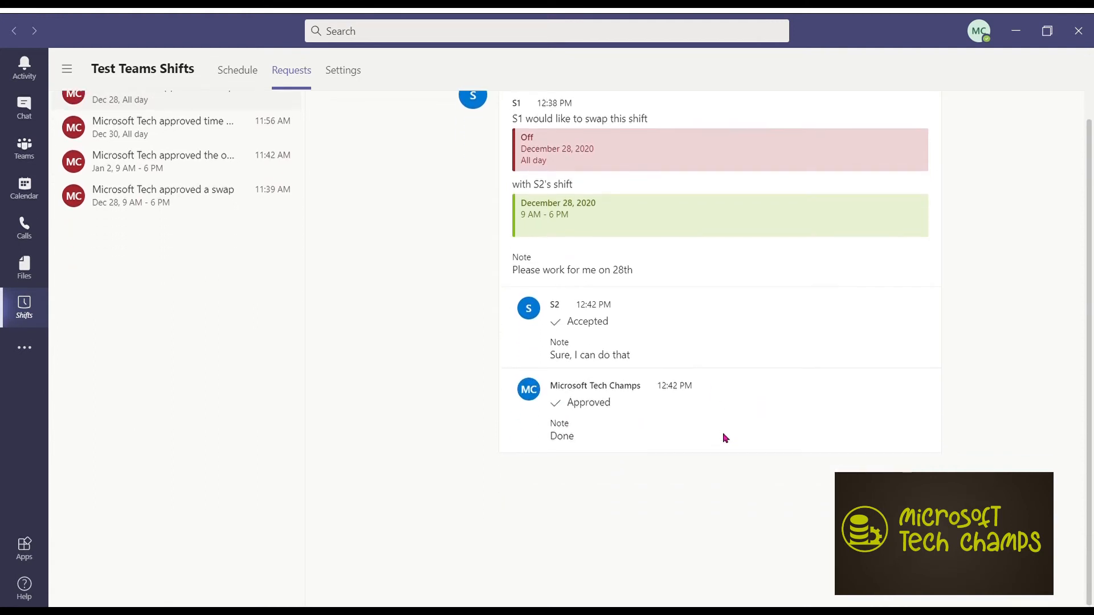
pyautogui.scroll(1, 725, 437)
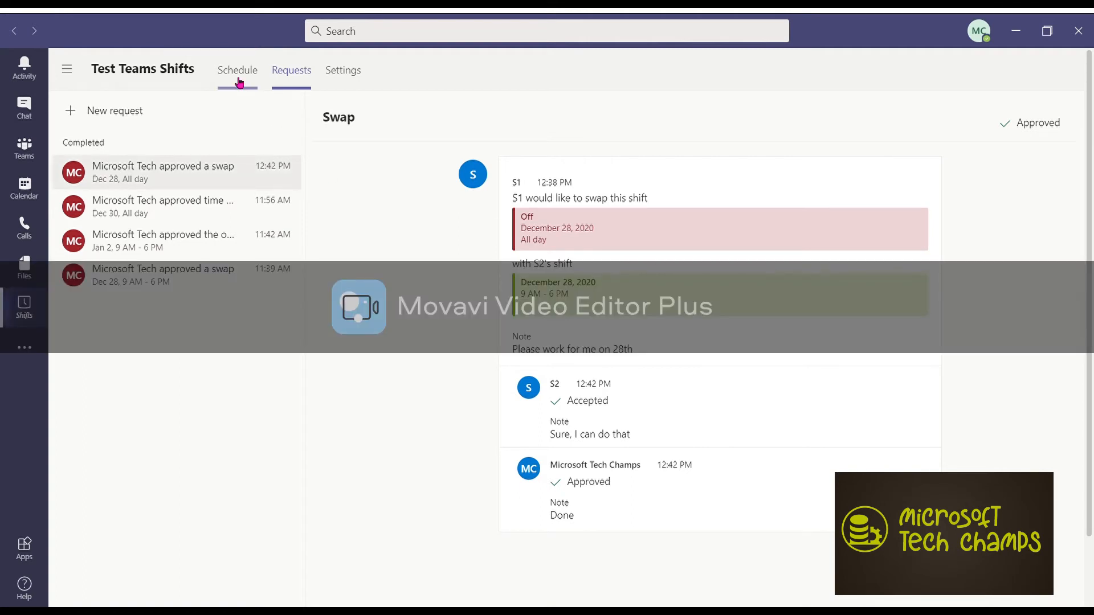
pyautogui.click(239, 84)
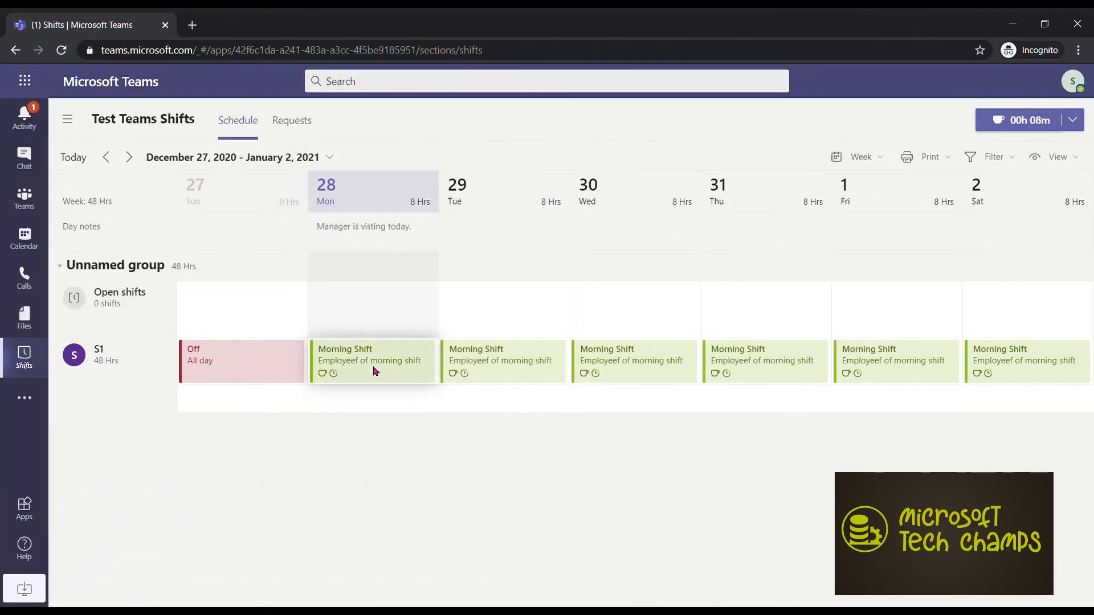
pyautogui.click(372, 366)
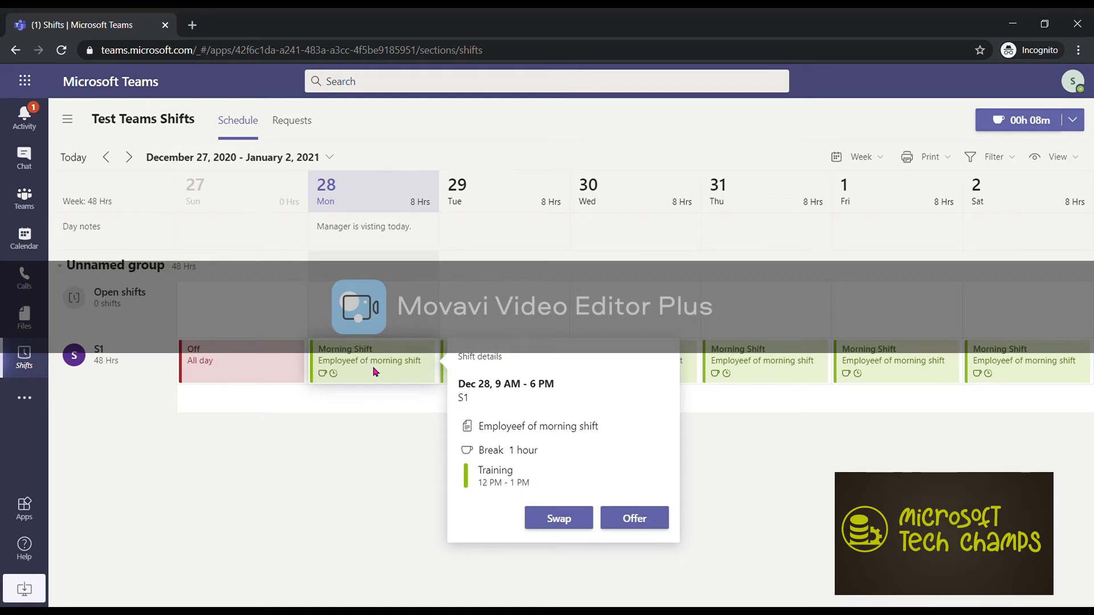
pyautogui.click(349, 435)
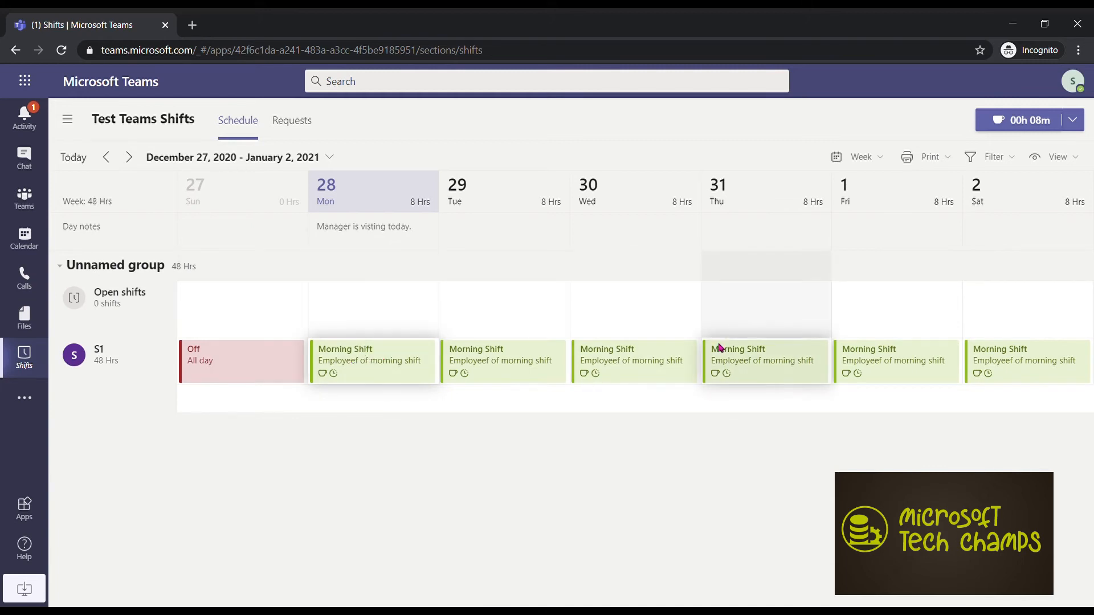
# Create an offer request from S1 giving the January 2, 2021, 9 AM - 6 PM shift to S2.
pyautogui.click(1000, 362)
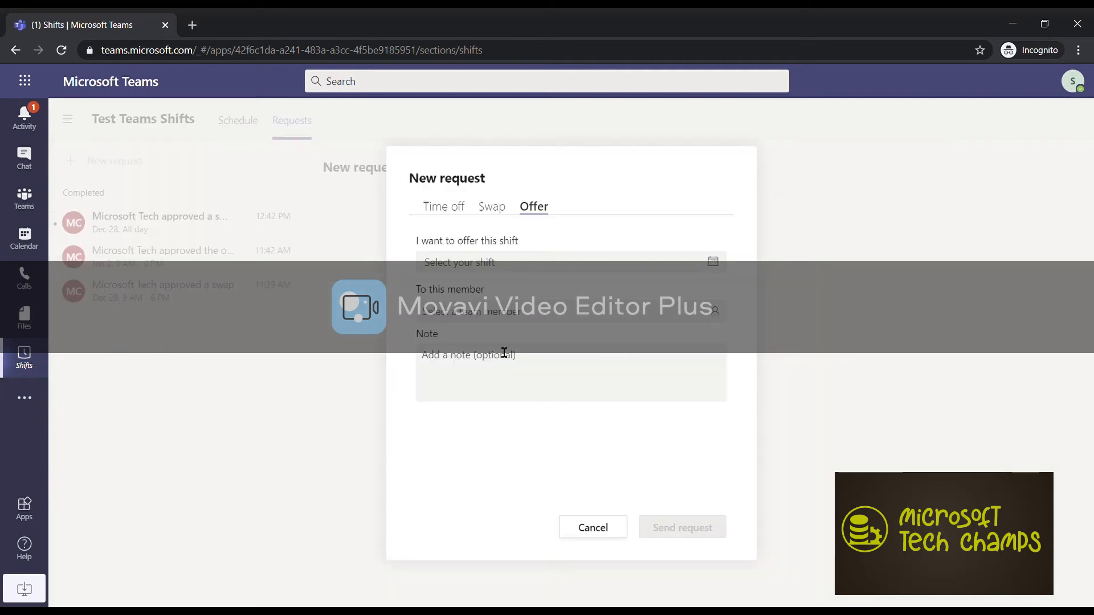
pyautogui.click(526, 268)
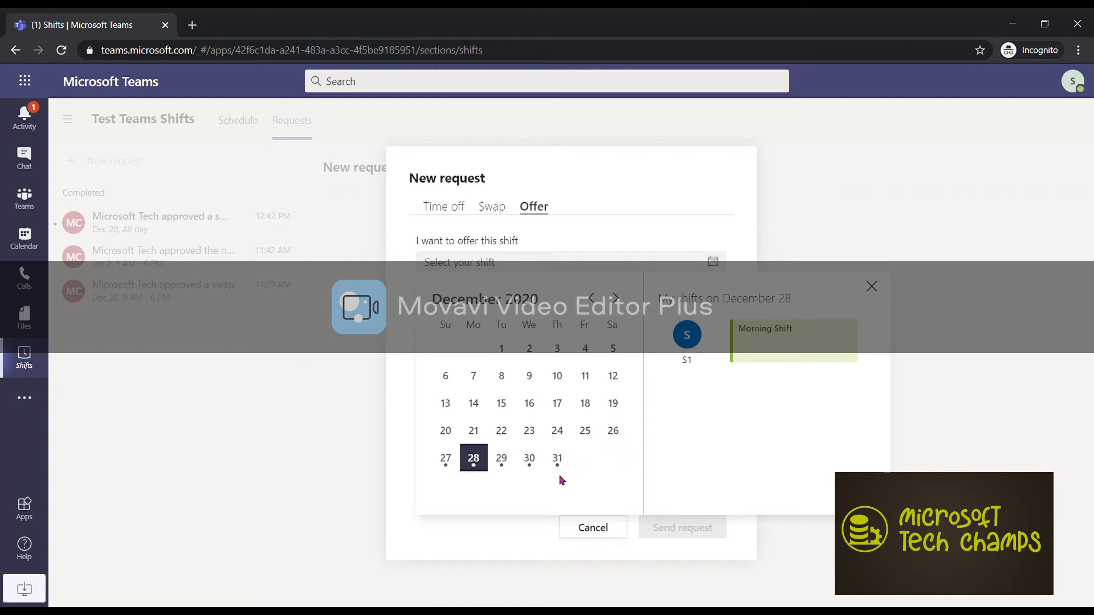
pyautogui.click(616, 298)
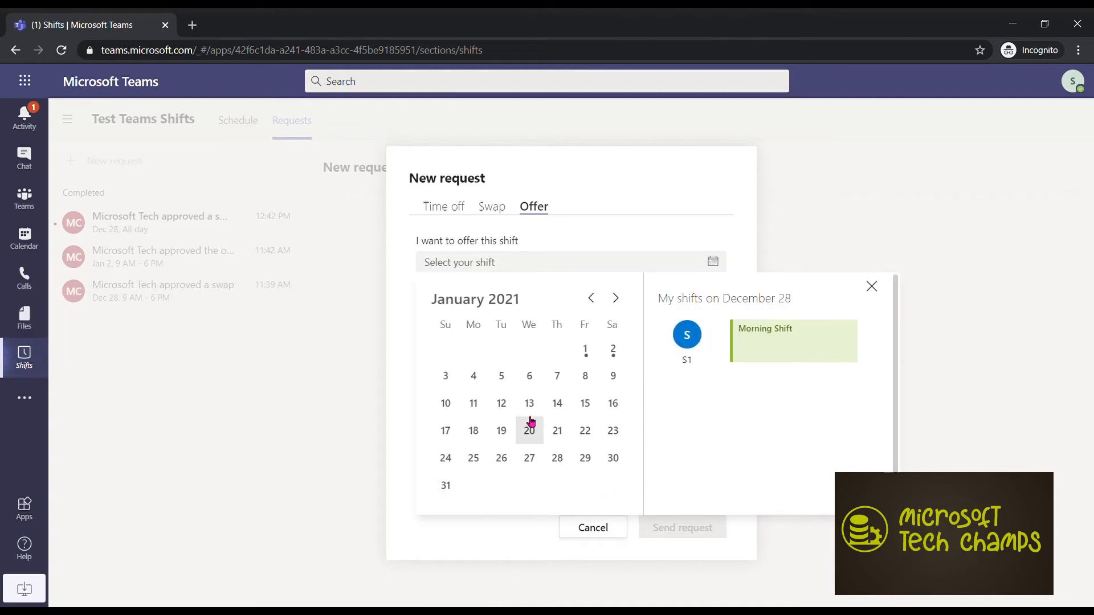
pyautogui.click(613, 360)
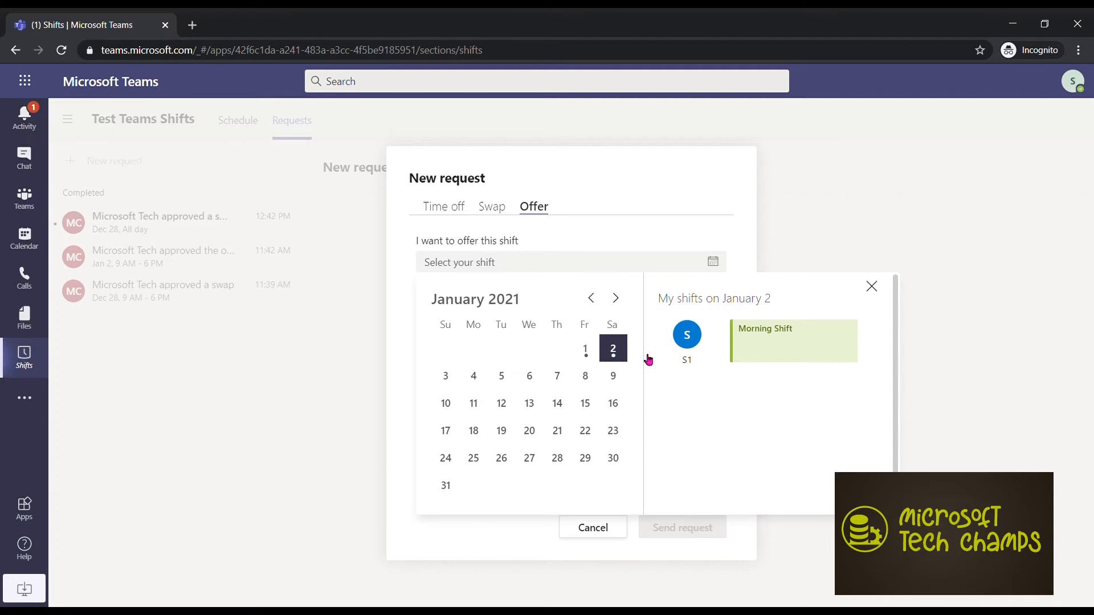
pyautogui.click(688, 352)
pyautogui.click(539, 357)
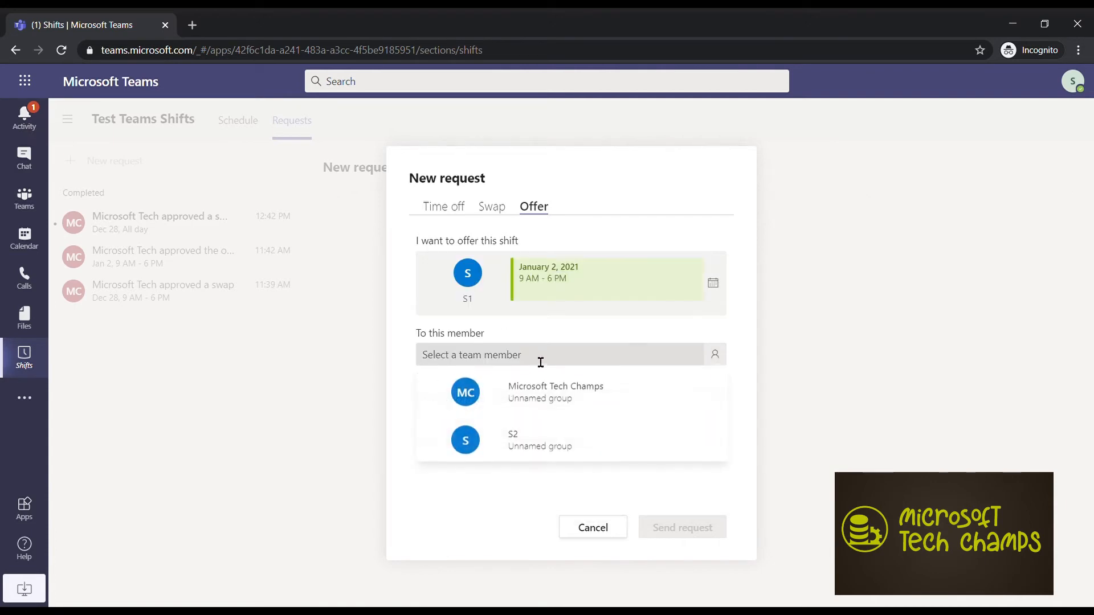
pyautogui.click(530, 438)
# Add the note "Please compensate the previous working day" to the offer request and send it.
pyautogui.click(531, 424)
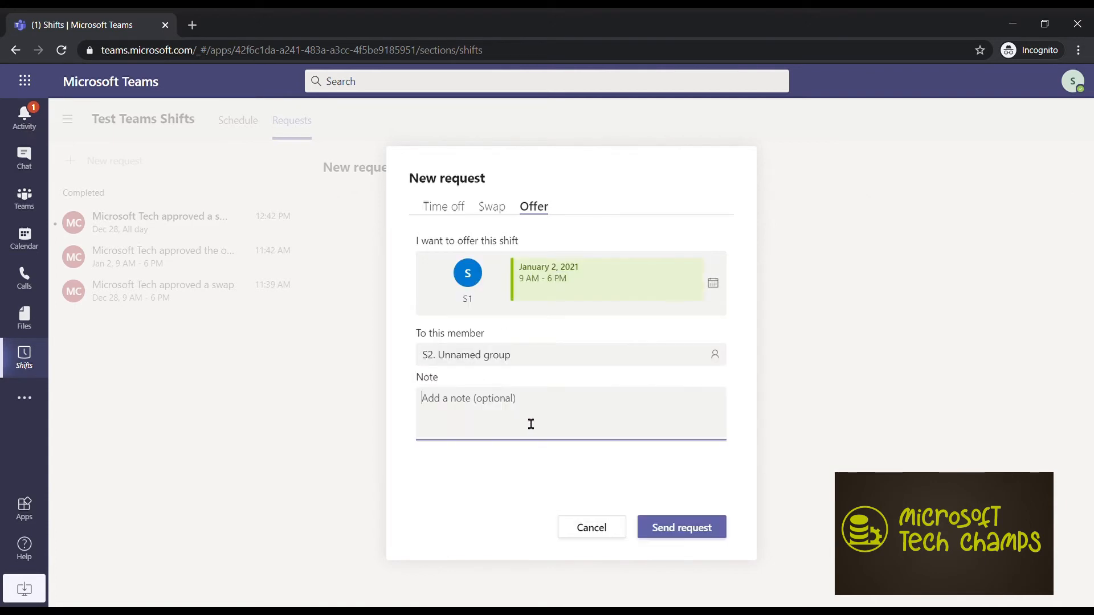
pyautogui.write('Please compen')
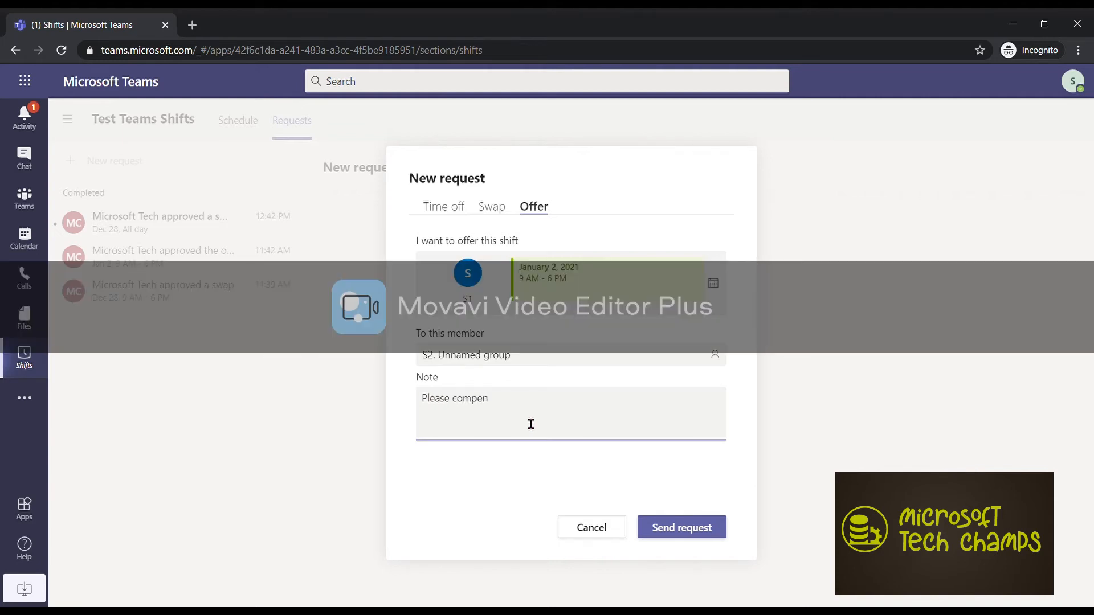
pyautogui.write('sate the previous working day')
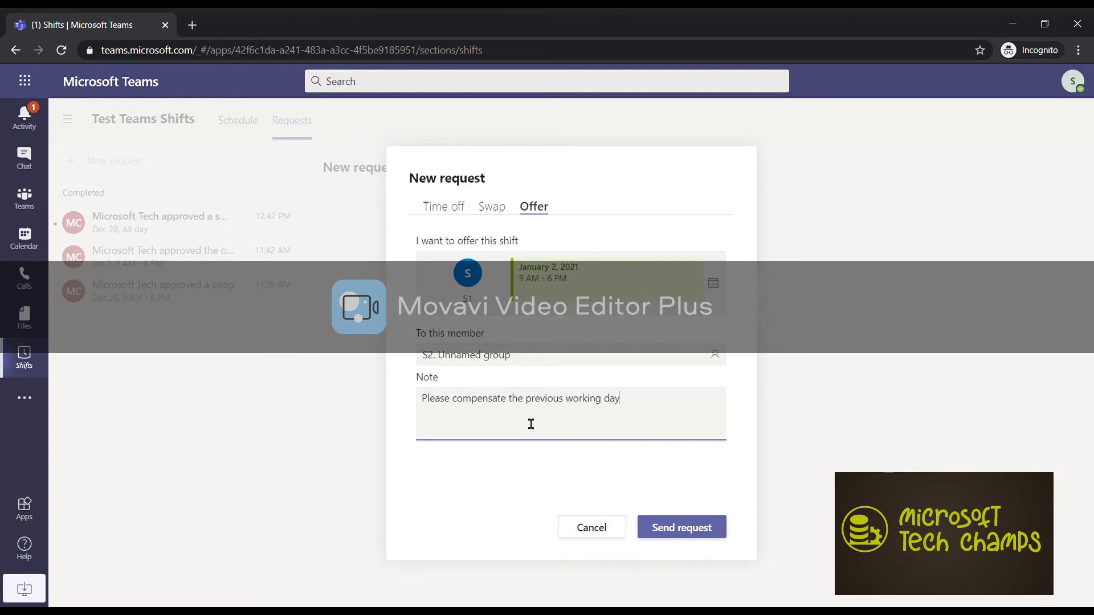
pyautogui.click(694, 528)
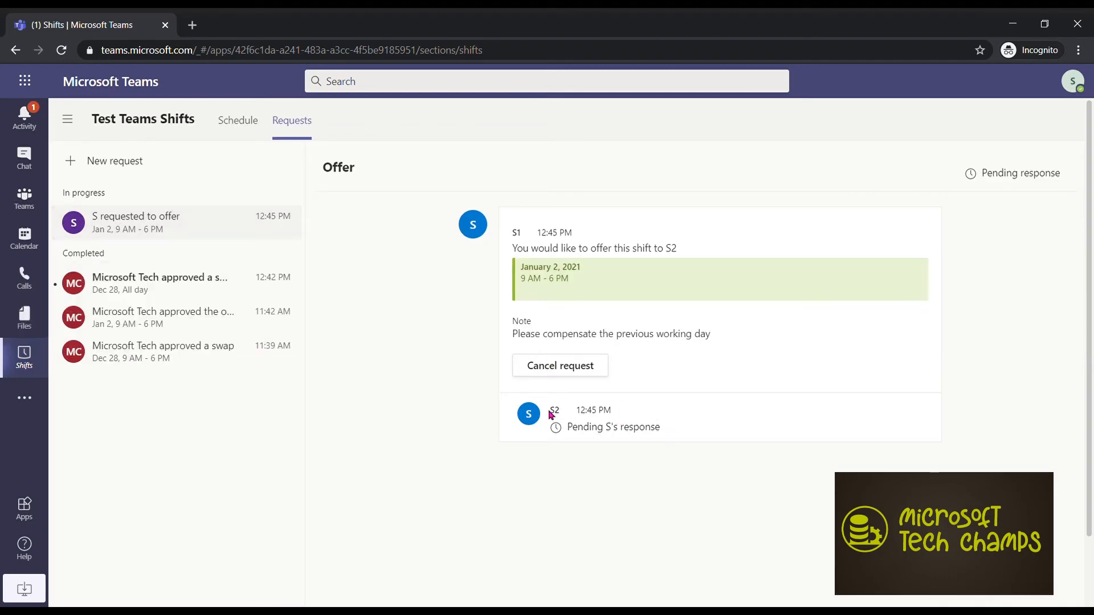
pyautogui.moveTo(550, 409); pyautogui.dragTo(665, 433)
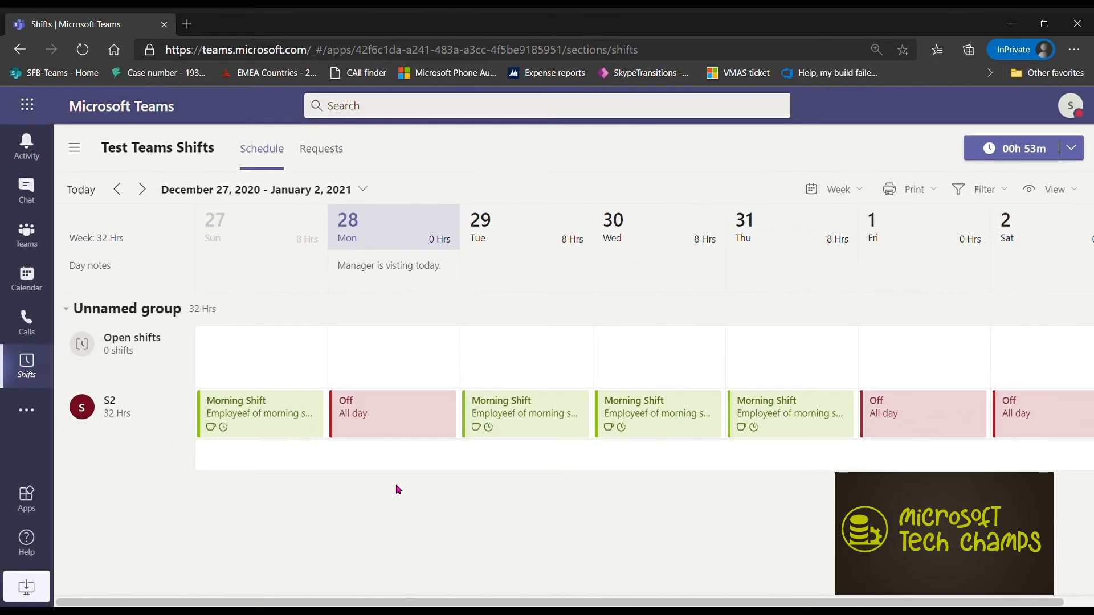
# Switch to S2's InPrivate session, open the requests and accept S1's shift offer with the note "Sure, I will do that".
pyautogui.click(314, 162)
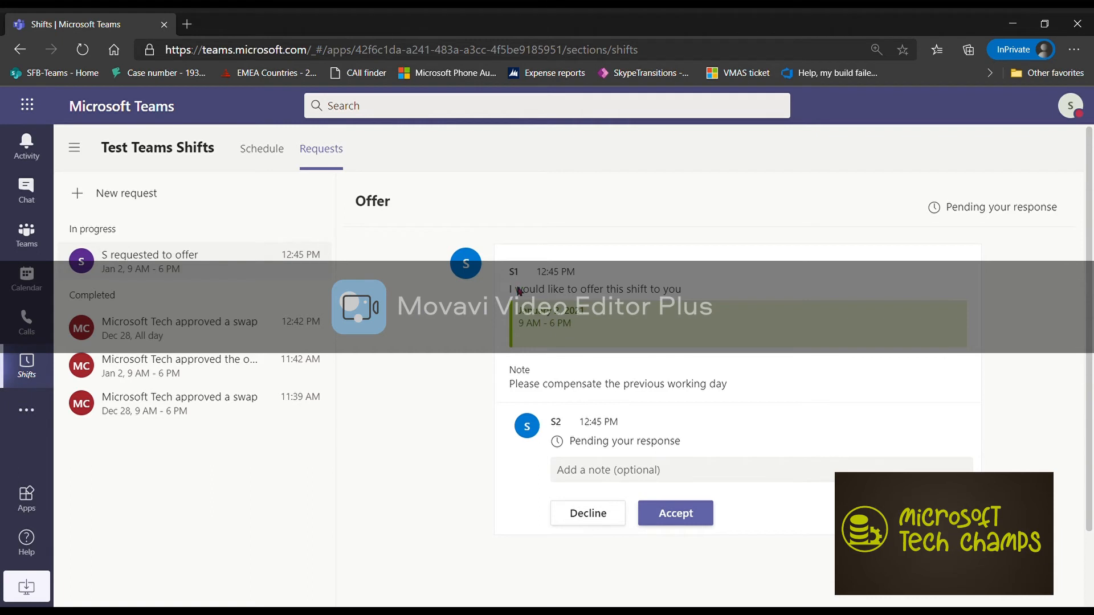
pyautogui.moveTo(536, 393); pyautogui.dragTo(757, 384)
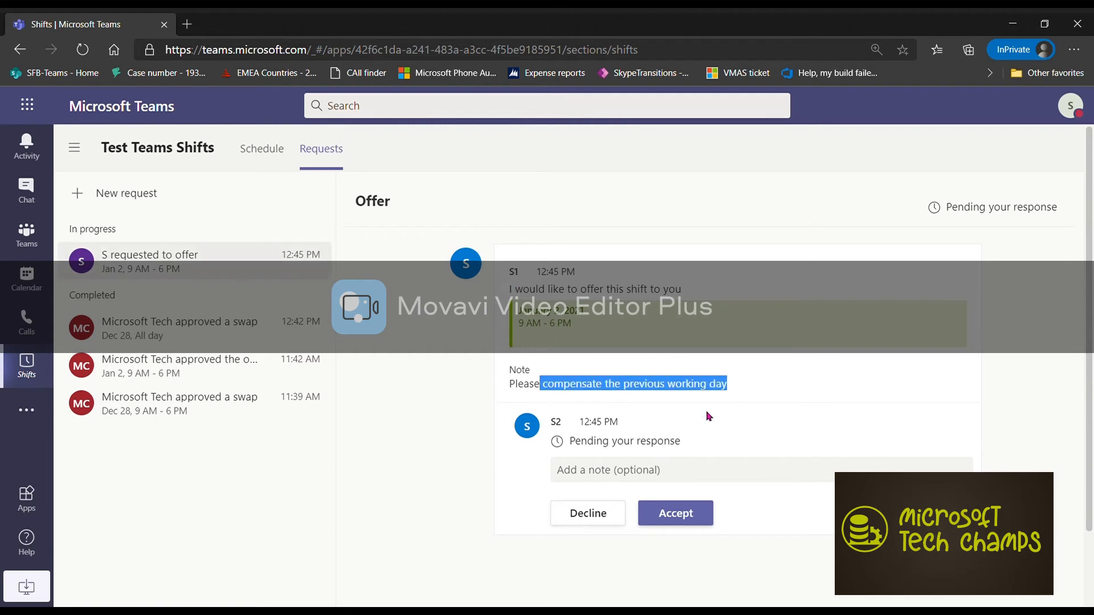
pyautogui.click(624, 473)
pyautogui.write('Sure, I will do that')
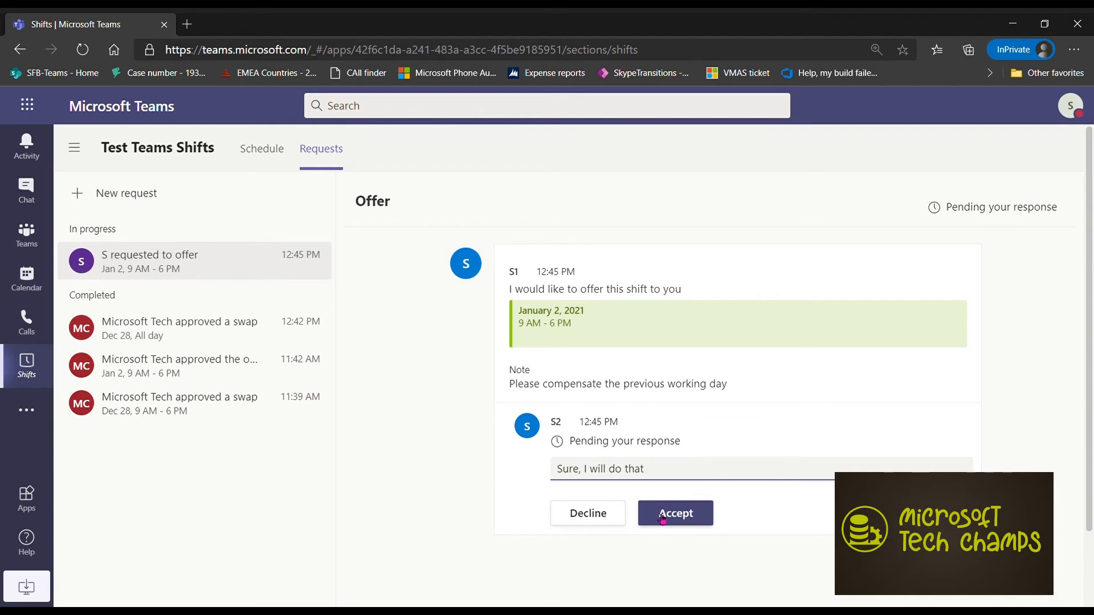
pyautogui.click(670, 519)
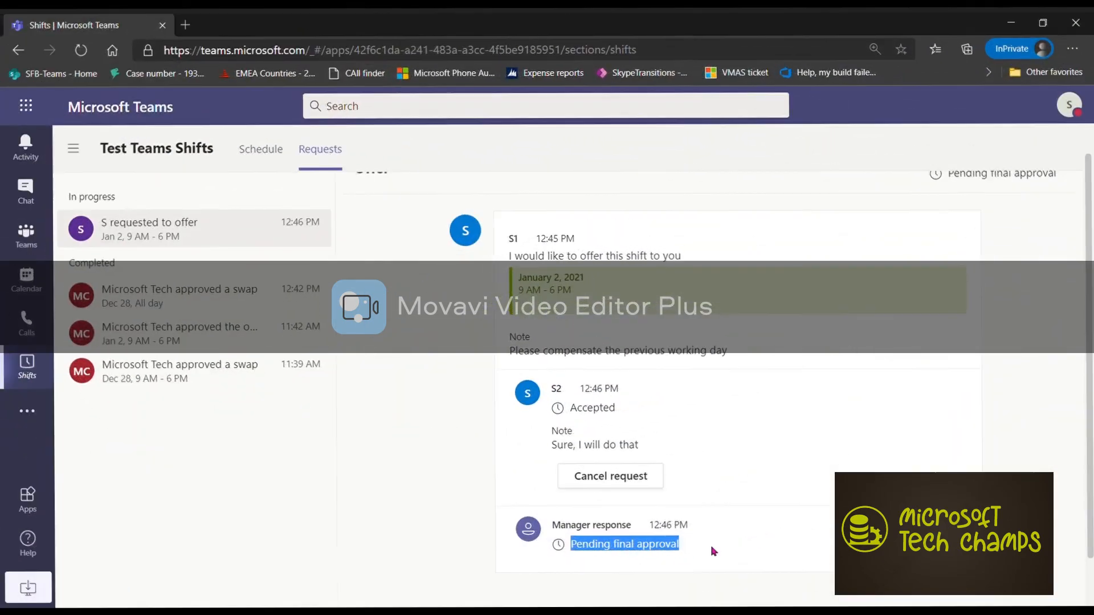
pyautogui.click(692, 552)
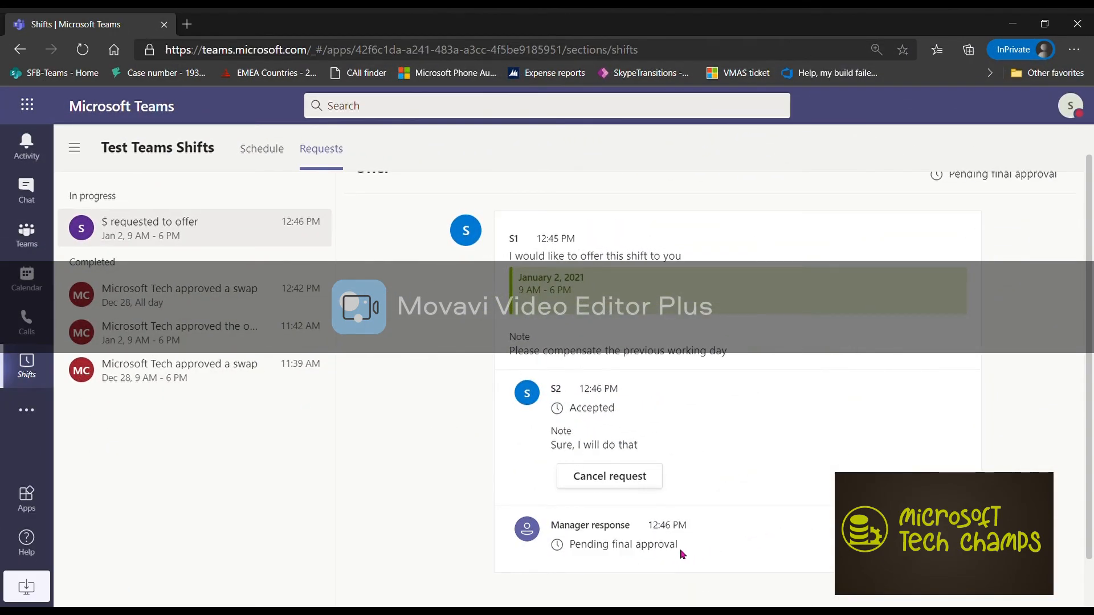
pyautogui.moveTo(686, 549); pyautogui.dragTo(569, 535)
pyautogui.click(693, 542)
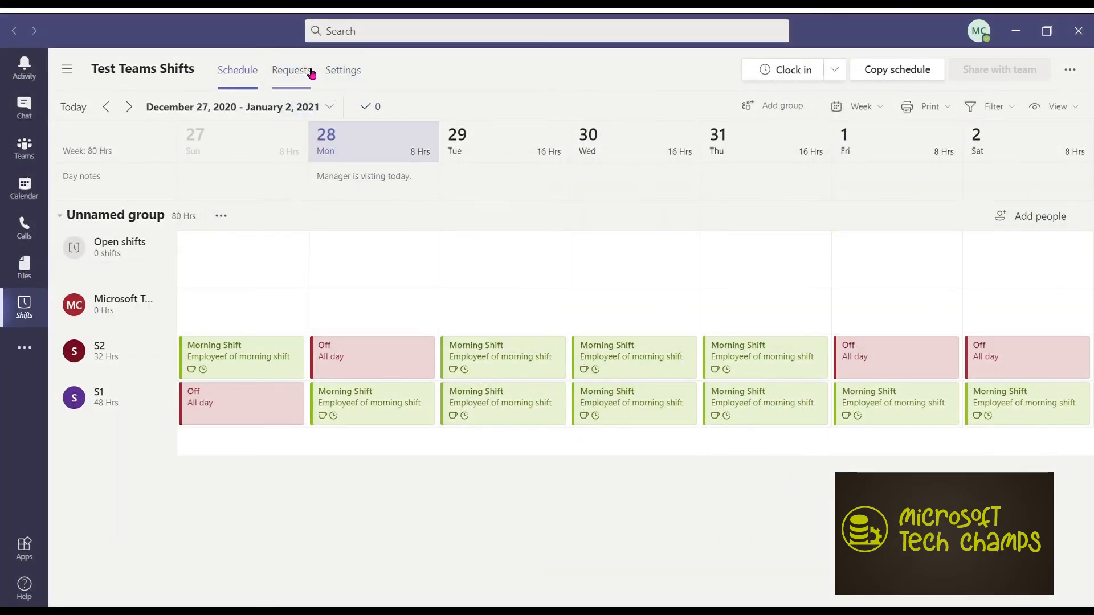
# Open S1's January 2, 2021 shift offer in the manager's requests, read both notes and approve it with the note "Done".
pyautogui.click(306, 73)
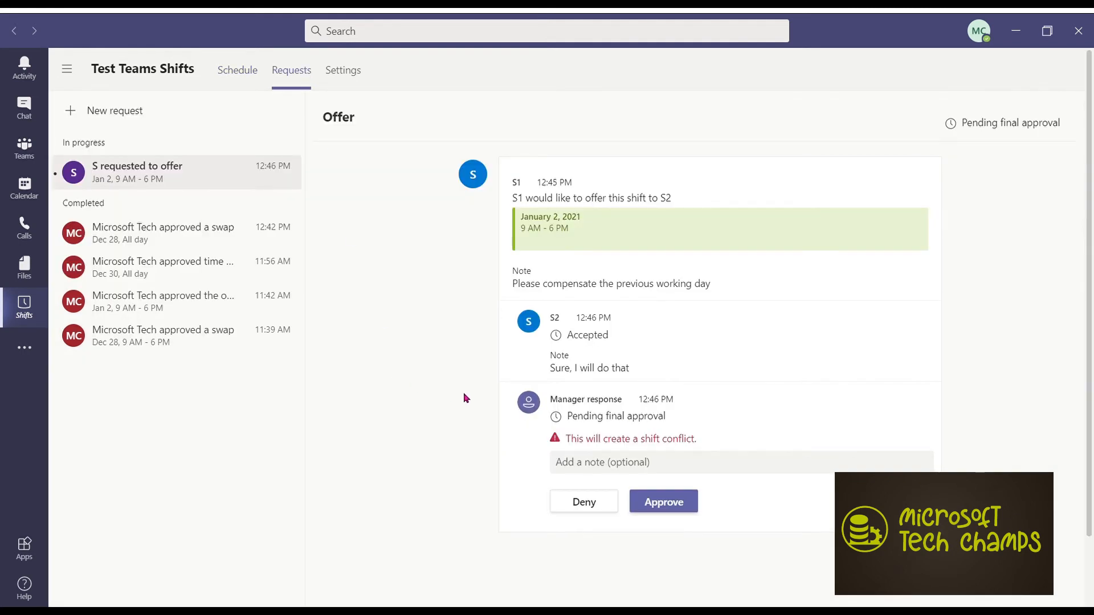
pyautogui.moveTo(583, 293); pyautogui.dragTo(694, 294)
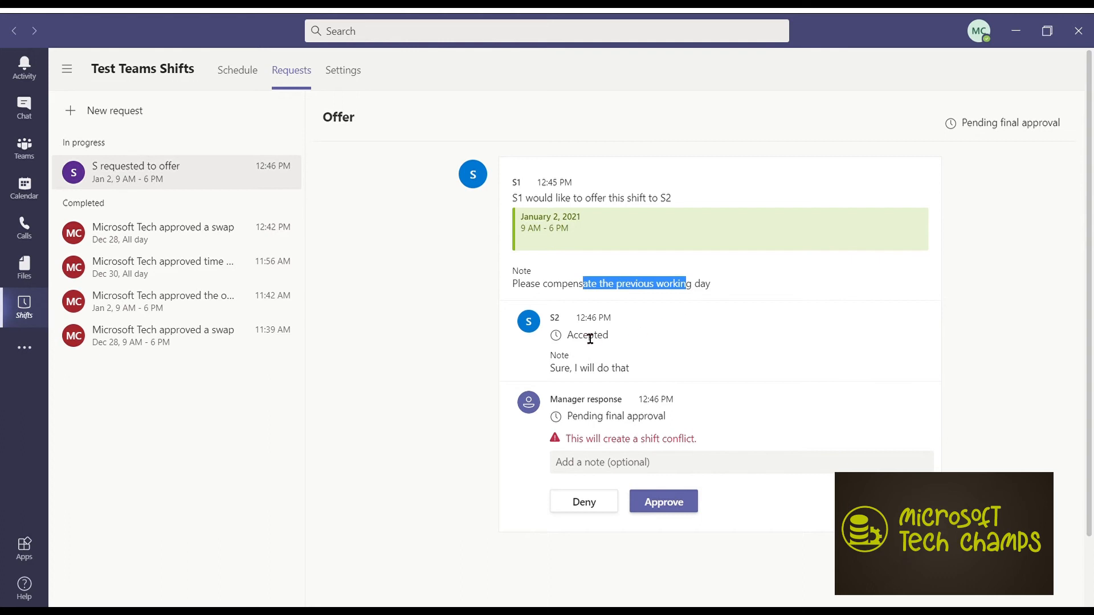
pyautogui.moveTo(562, 375); pyautogui.dragTo(638, 374)
pyautogui.click(609, 474)
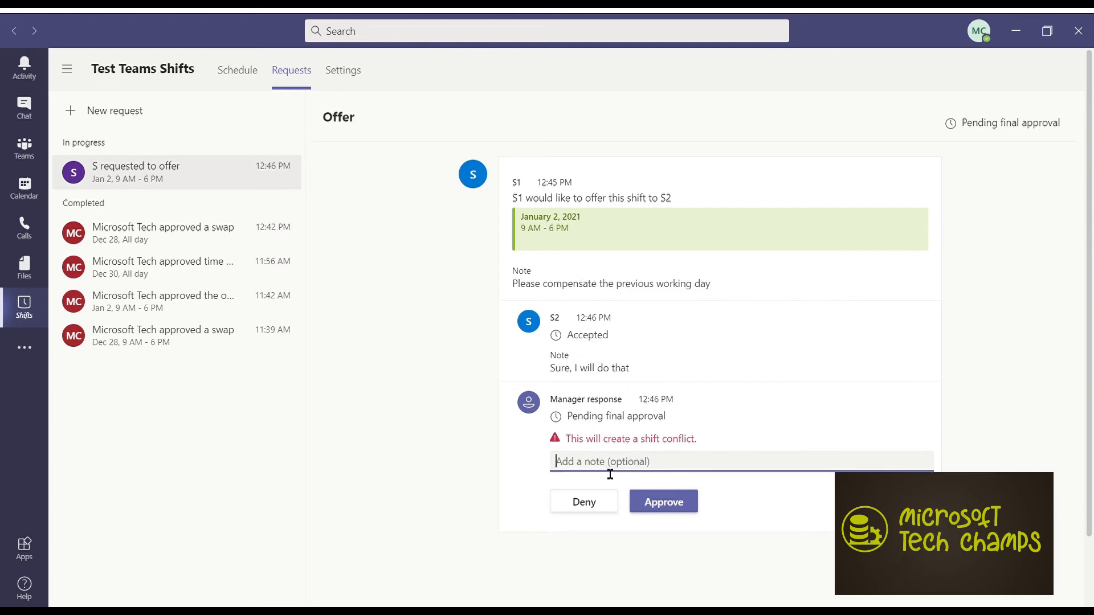
pyautogui.write('DOne')
pyautogui.hotkey('ctrl', 'a')
pyautogui.press('BackSpace')
pyautogui.write('Done')
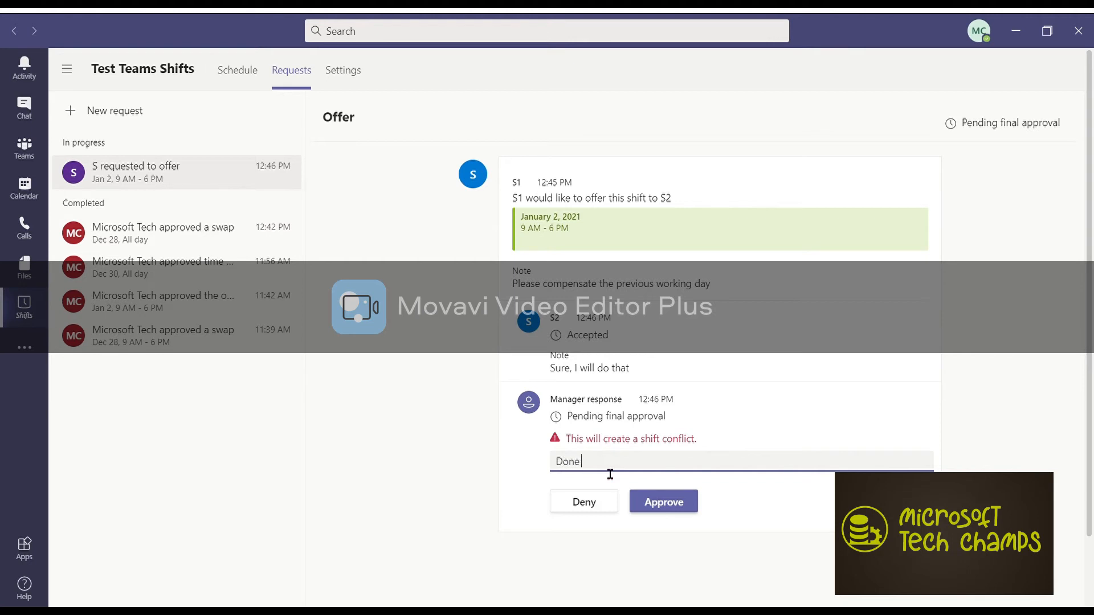
pyautogui.click(679, 511)
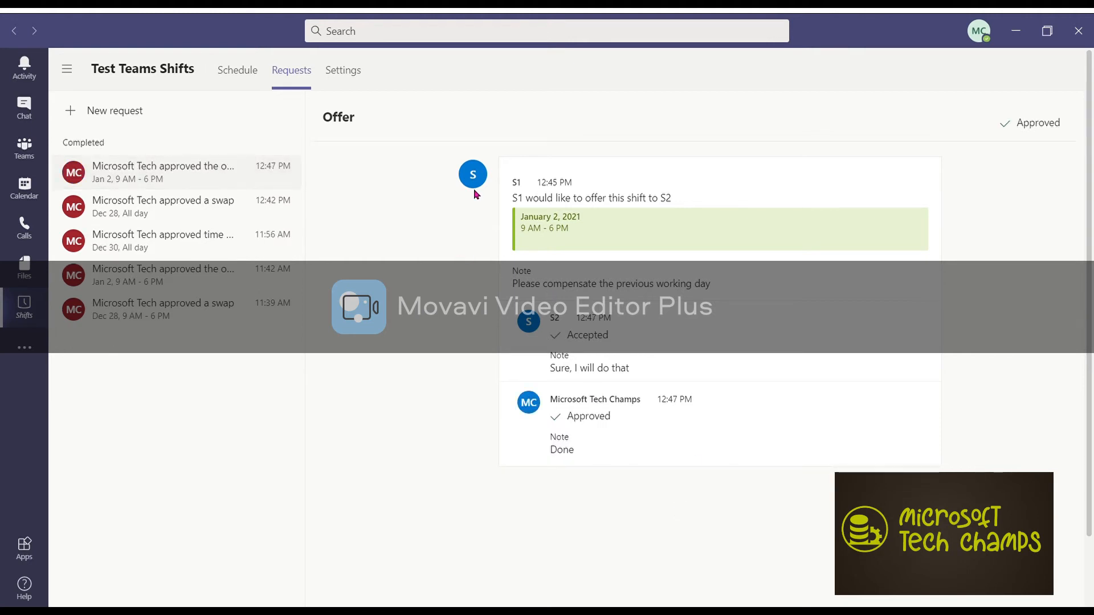
# Review the approved offer's date and responses, and check the manager's schedule.
pyautogui.moveTo(458, 147); pyautogui.dragTo(853, 469)
pyautogui.click(449, 422)
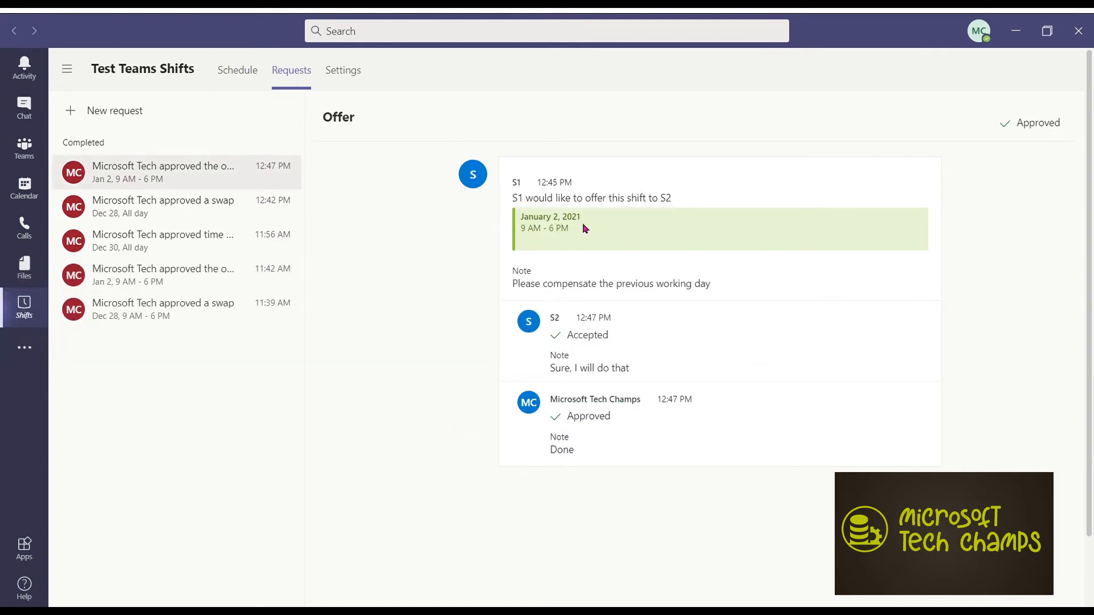
pyautogui.moveTo(593, 222); pyautogui.dragTo(523, 222)
pyautogui.click(244, 71)
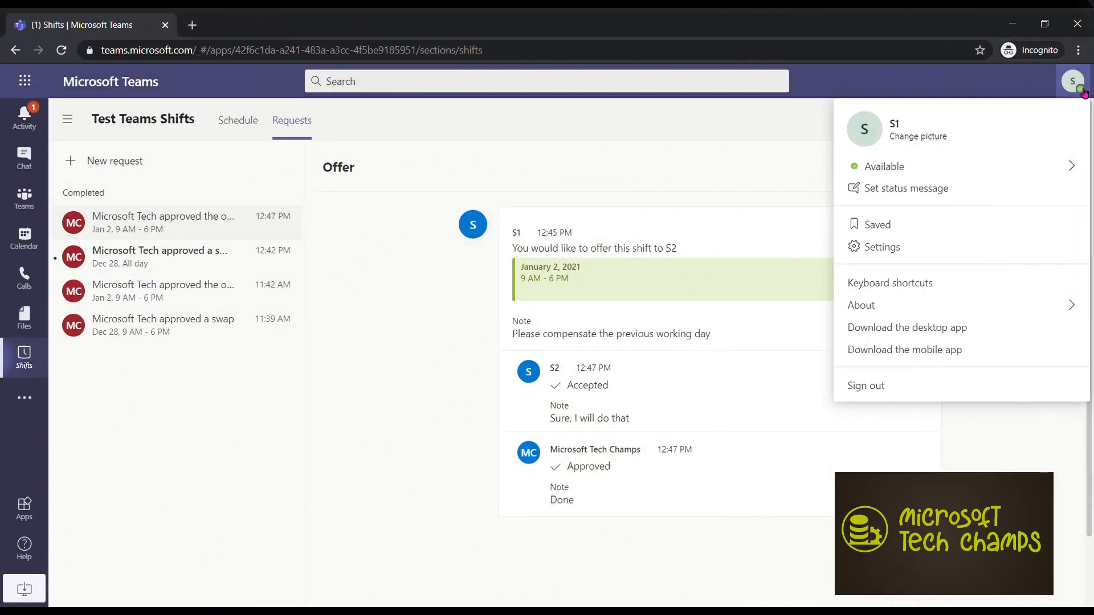
# In S1's Incognito session, start an all-day time-off request with the reason Comp-Off and the note "Not feeling well, will take a day off".
pyautogui.moveTo(889, 166)
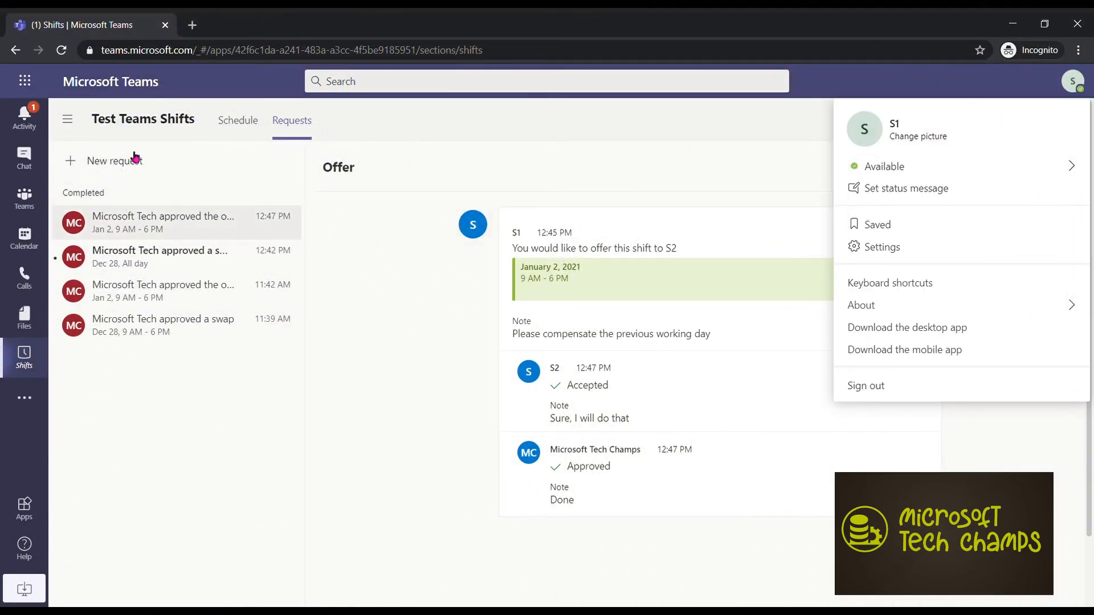
pyautogui.click(117, 165)
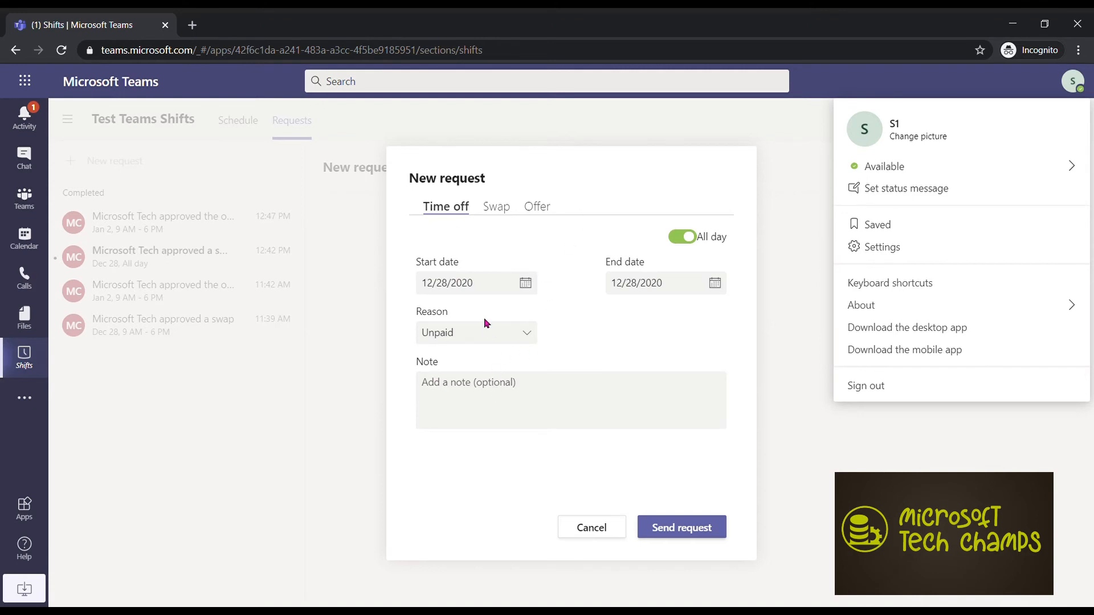
pyautogui.click(521, 335)
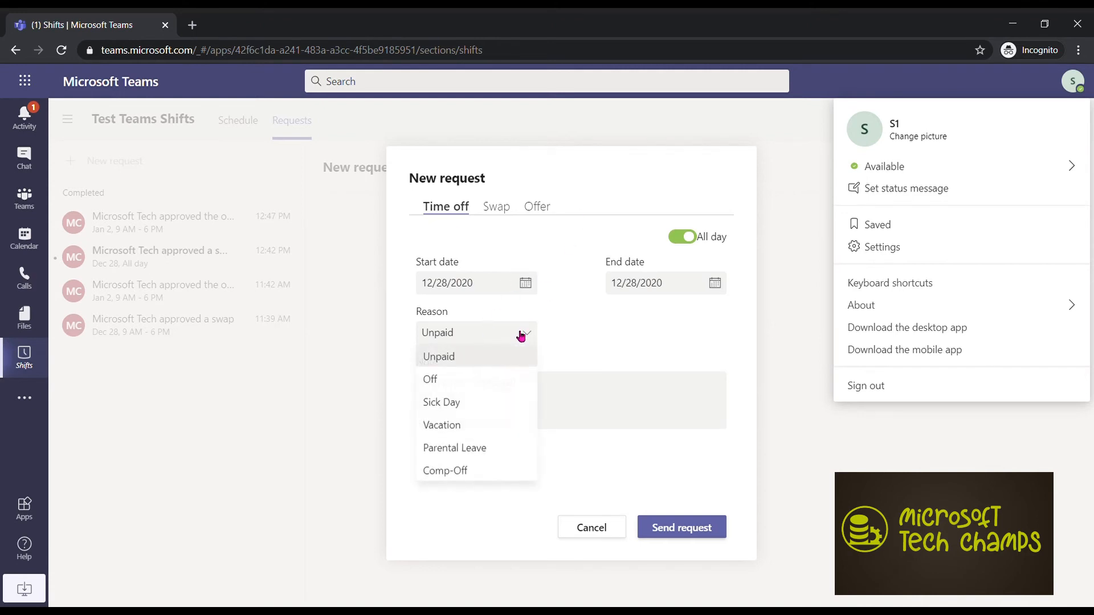
pyautogui.click(462, 472)
pyautogui.click(541, 415)
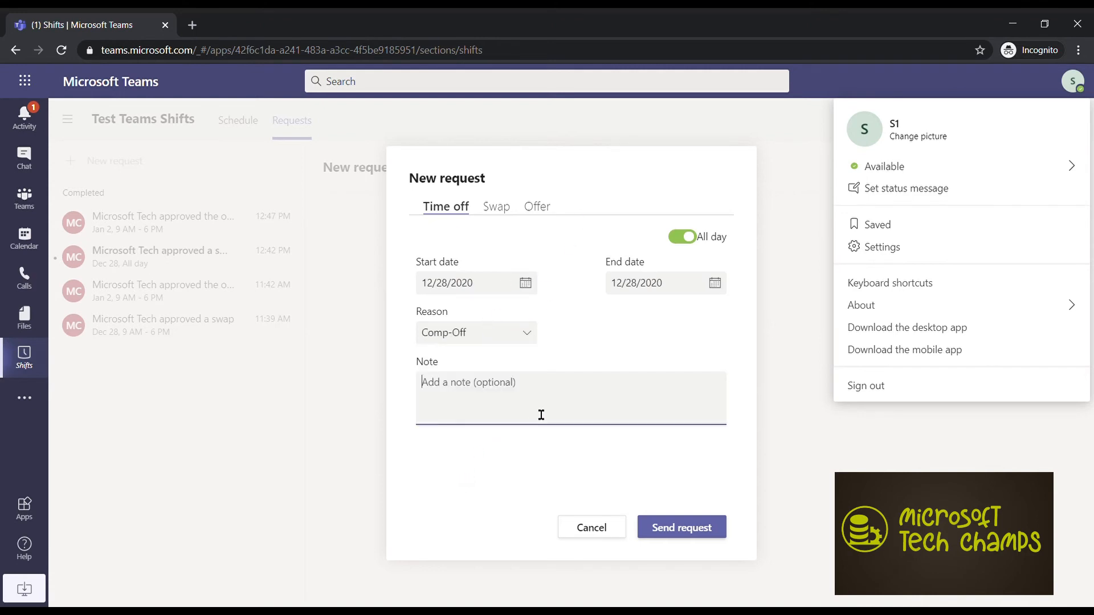
pyautogui.write('Not feeling well, will take a day off')
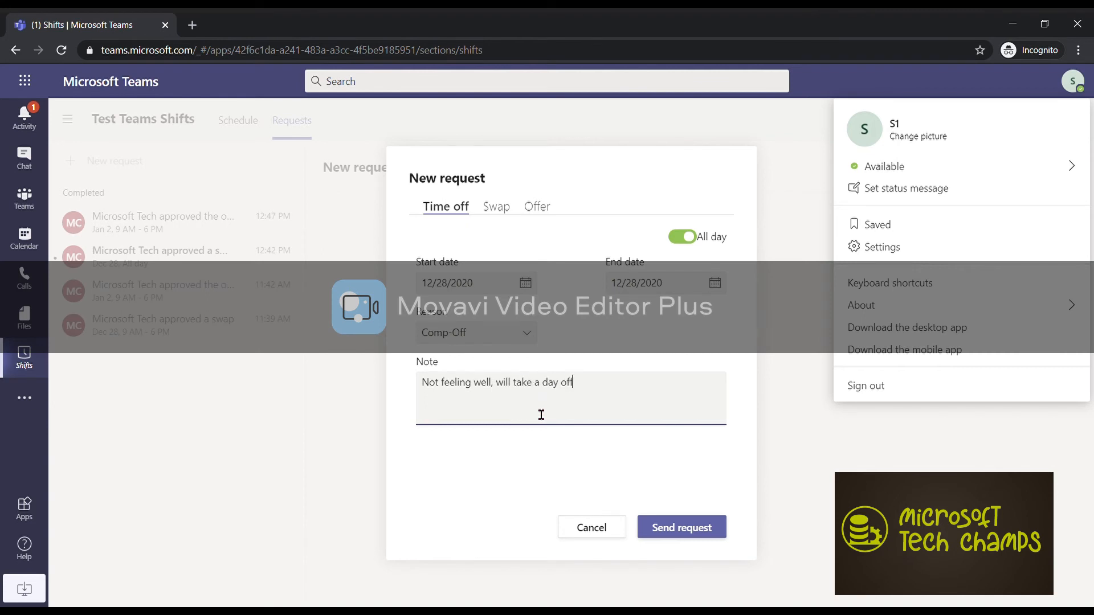
# Set the time-off start date to December 30, 2020, send the request and review its details.
pyautogui.click(535, 288)
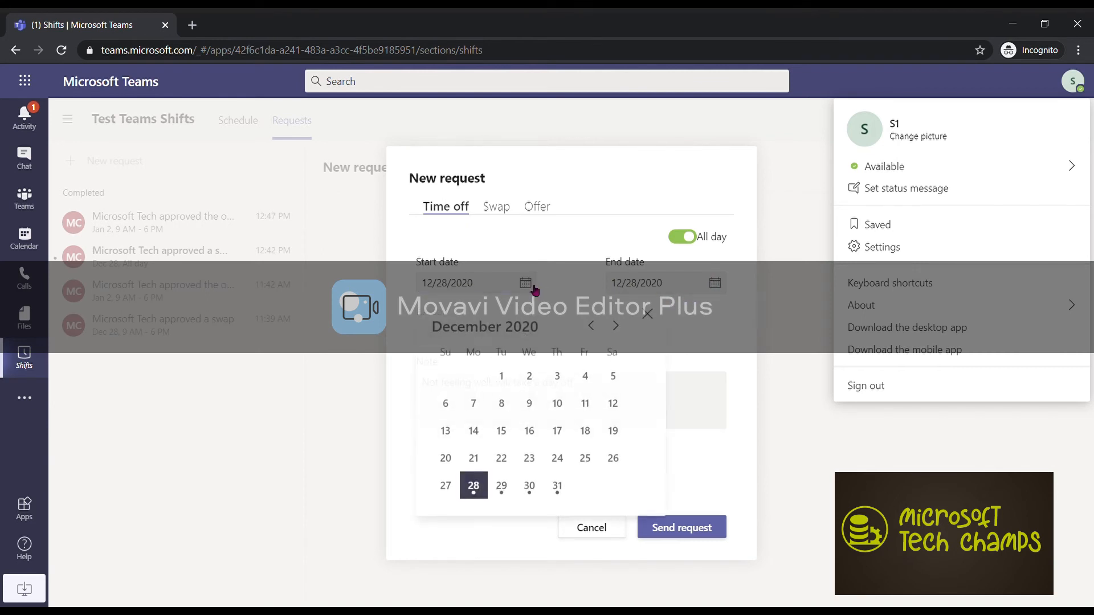
pyautogui.click(535, 497)
pyautogui.click(693, 532)
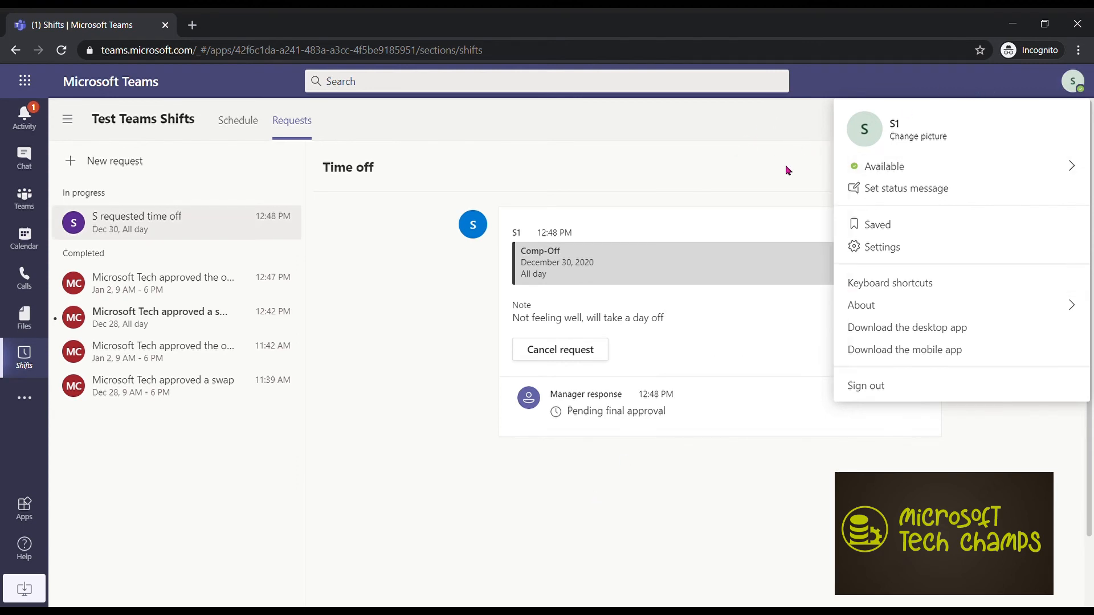
pyautogui.click(1073, 81)
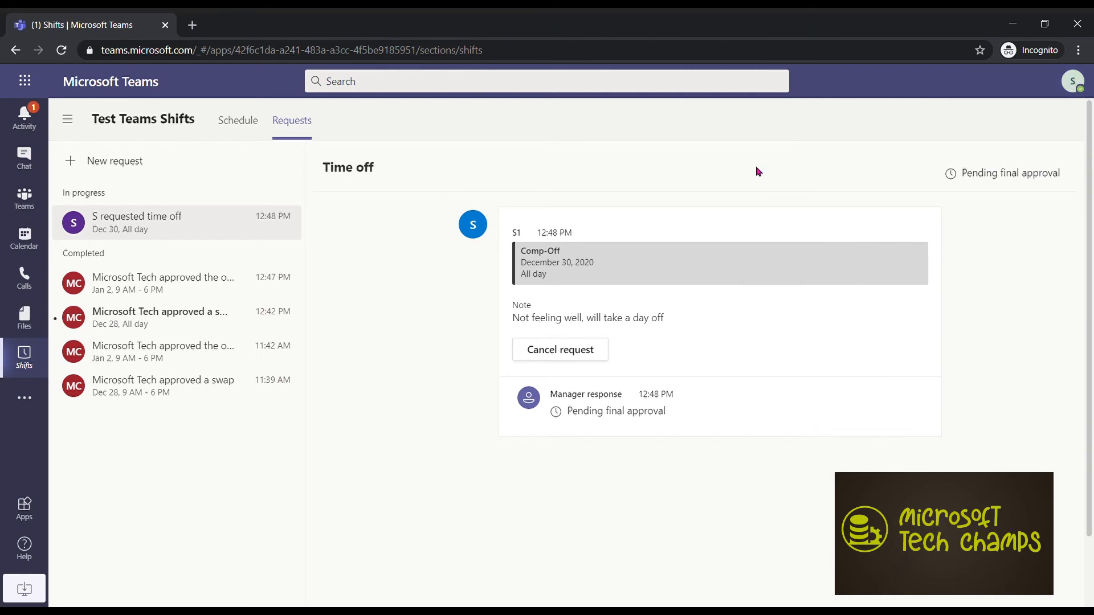
pyautogui.moveTo(512, 238); pyautogui.dragTo(607, 487)
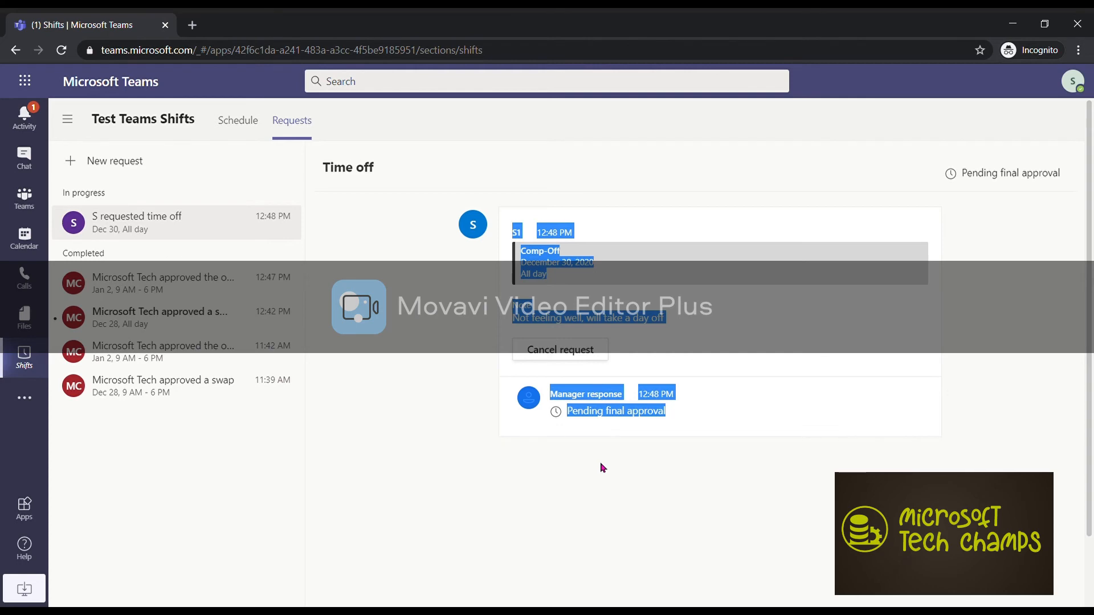
pyautogui.click(598, 475)
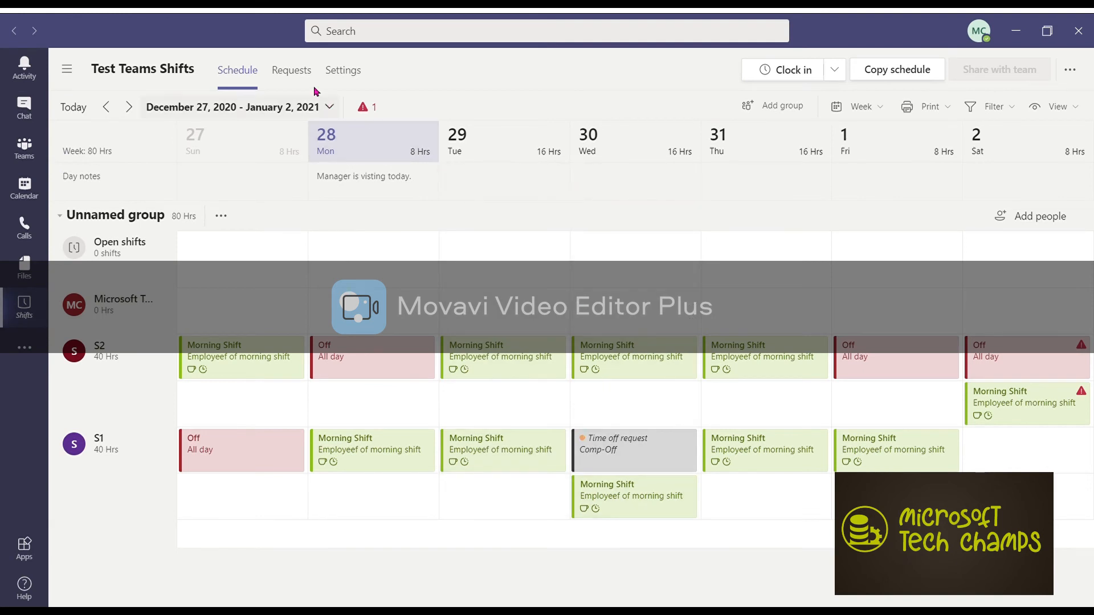
# Switch to the manager's Teams app, review S1's Comp-Off request and approve it with the note "Okay, take some rest".
pyautogui.click(297, 81)
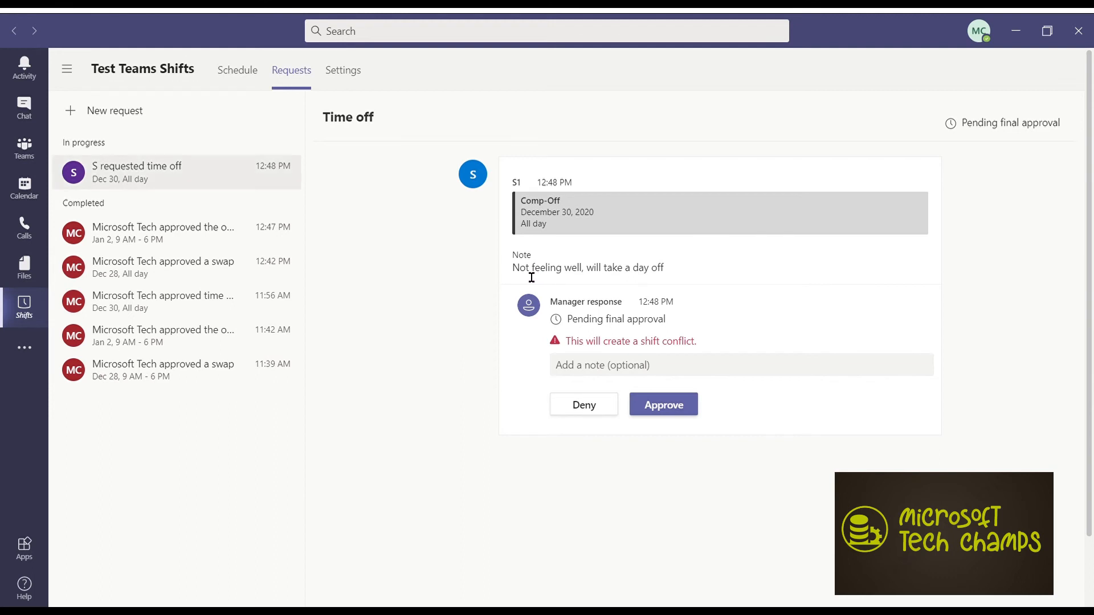
pyautogui.moveTo(513, 268); pyautogui.dragTo(619, 275)
pyautogui.click(669, 268)
pyautogui.moveTo(521, 201); pyautogui.dragTo(559, 208)
pyautogui.click(658, 380)
pyautogui.write('Ok')
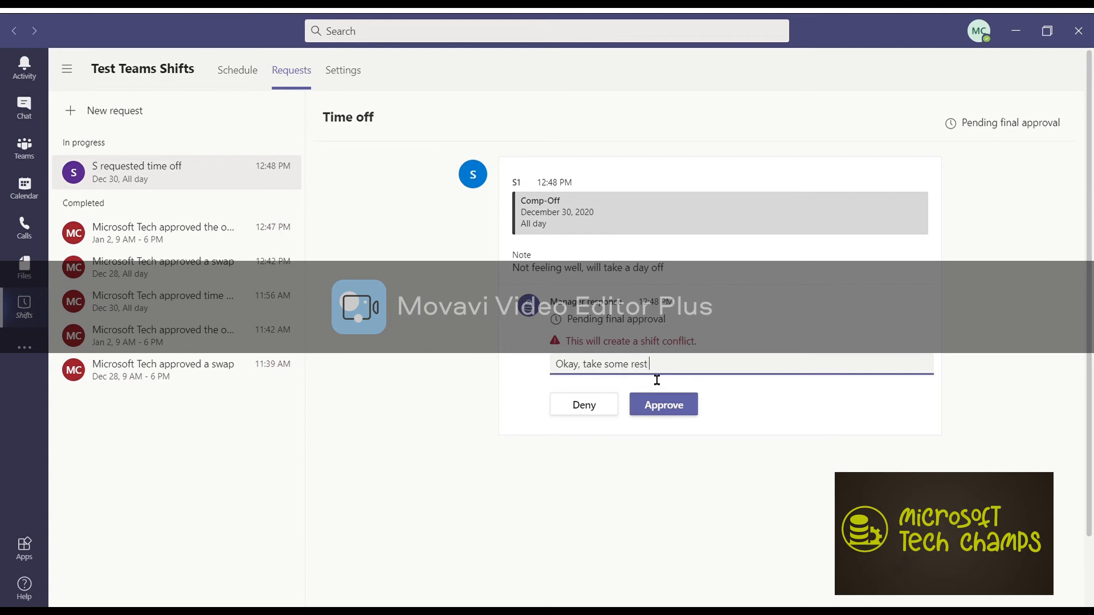
pyautogui.write('ay, take some rest')
pyautogui.click(667, 402)
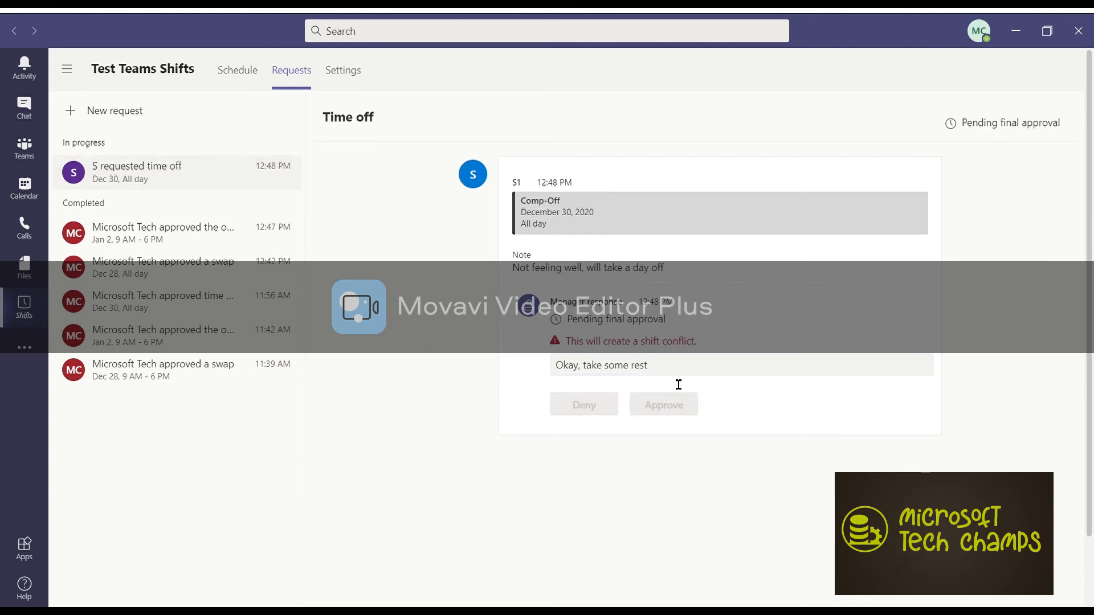
# Check the approved request's date and inspect S1's December 30 Comp-Off entry in the manager's schedule.
pyautogui.moveTo(547, 212); pyautogui.dragTo(521, 212)
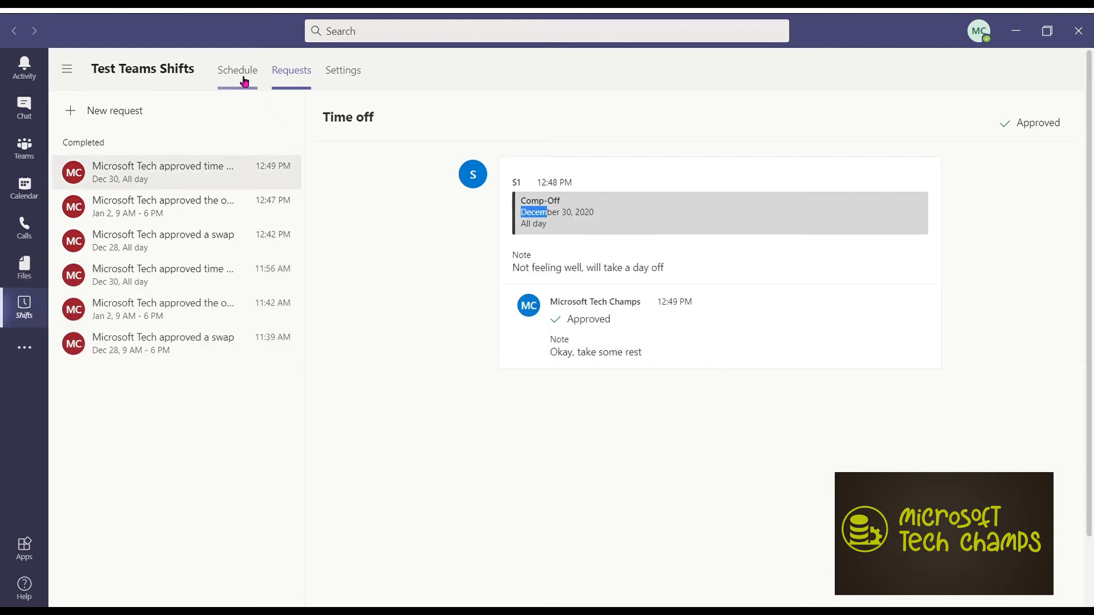
pyautogui.click(245, 83)
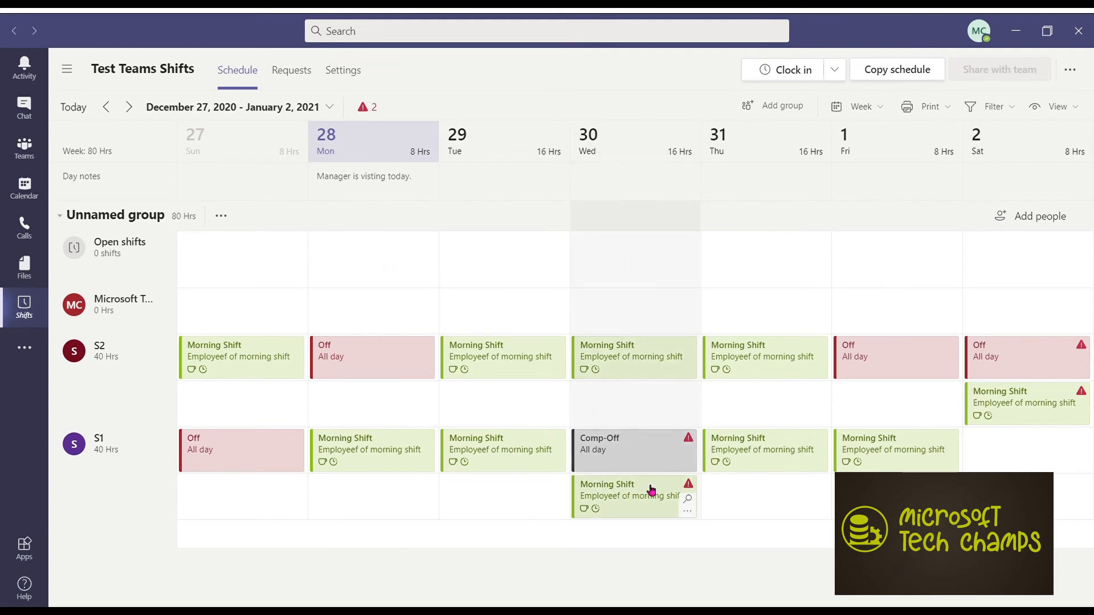
pyautogui.click(630, 454)
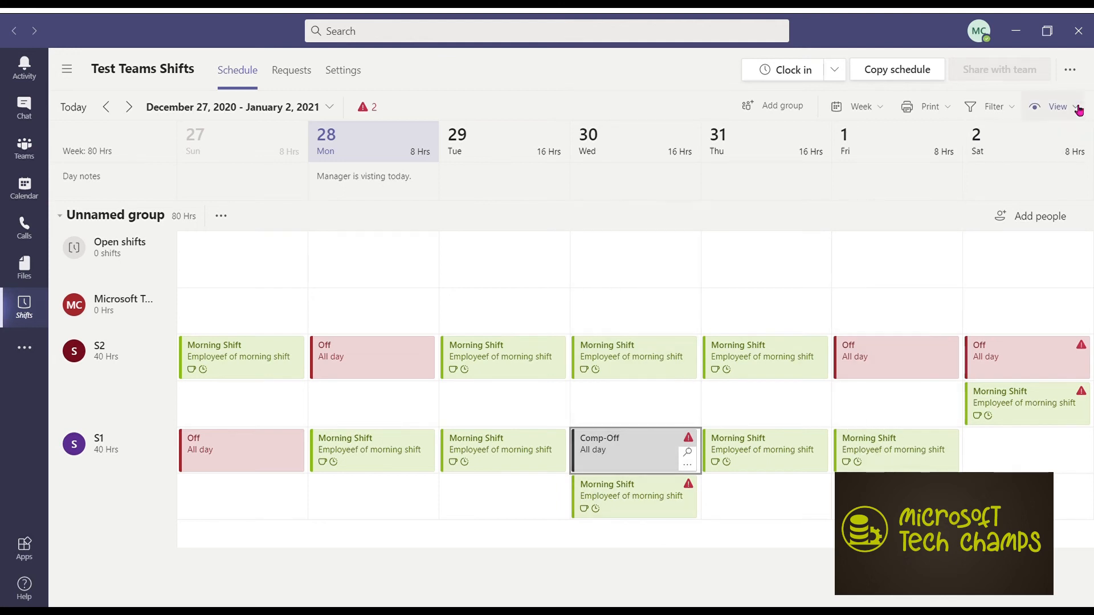
# Export the December 27, 2020 - January 2, 2021 schedule to an Excel workbook.
pyautogui.click(1075, 75)
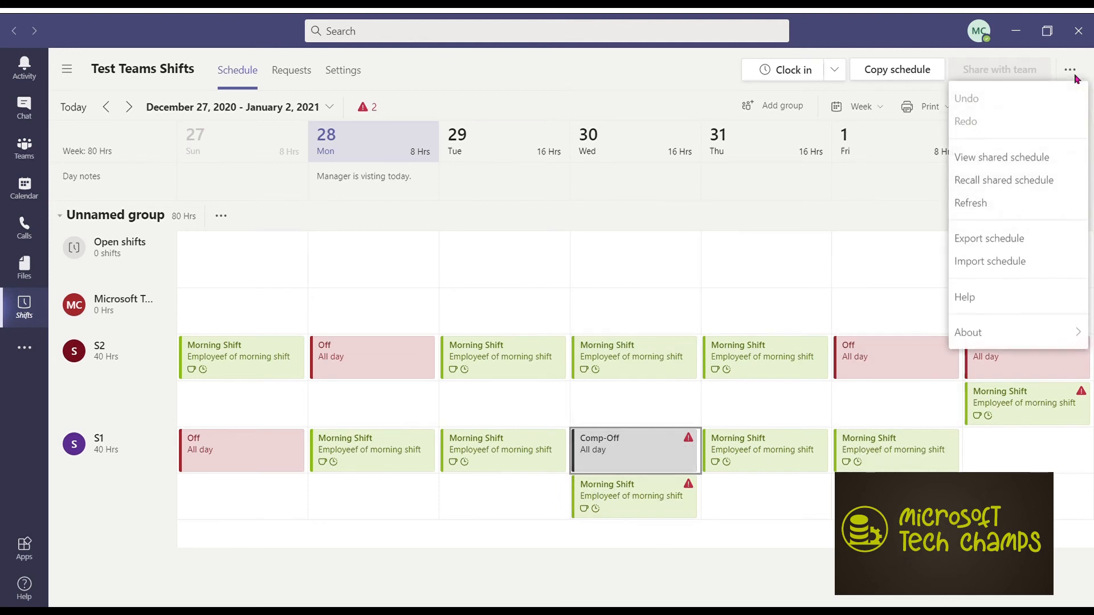
pyautogui.click(1038, 240)
pyautogui.click(735, 437)
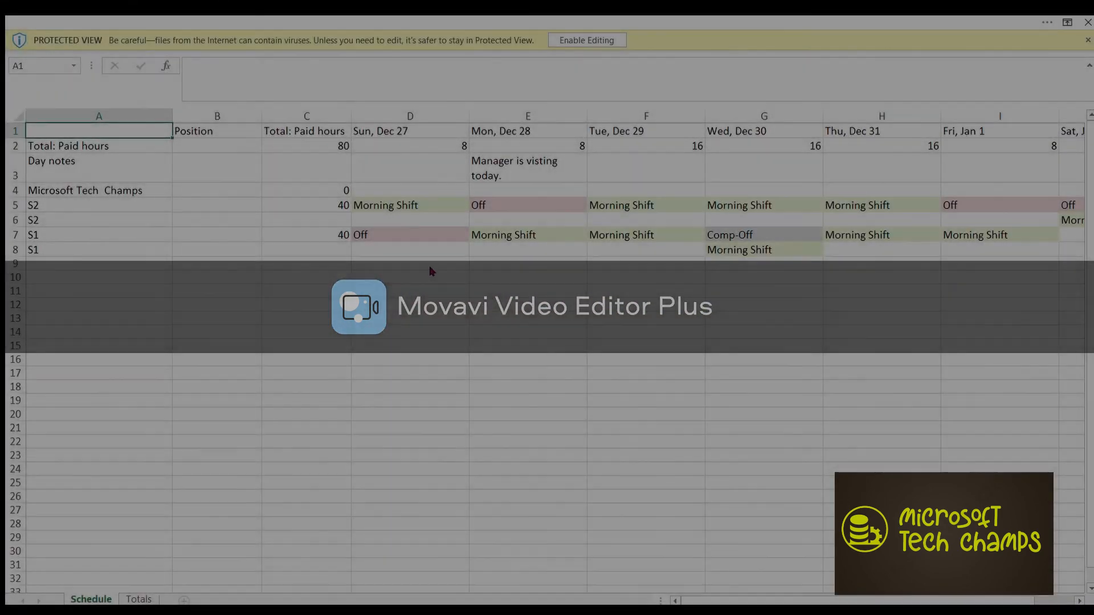
# Examine the exported workbook's Schedule sheet in Excel, covering each employee's daily shifts, days off and total paid hours.
pyautogui.hscroll(1, 579, 384)
pyautogui.hscroll(-1, 580, 384)
pyautogui.hscroll(1, 579, 385)
pyautogui.hscroll(-1, 580, 384)
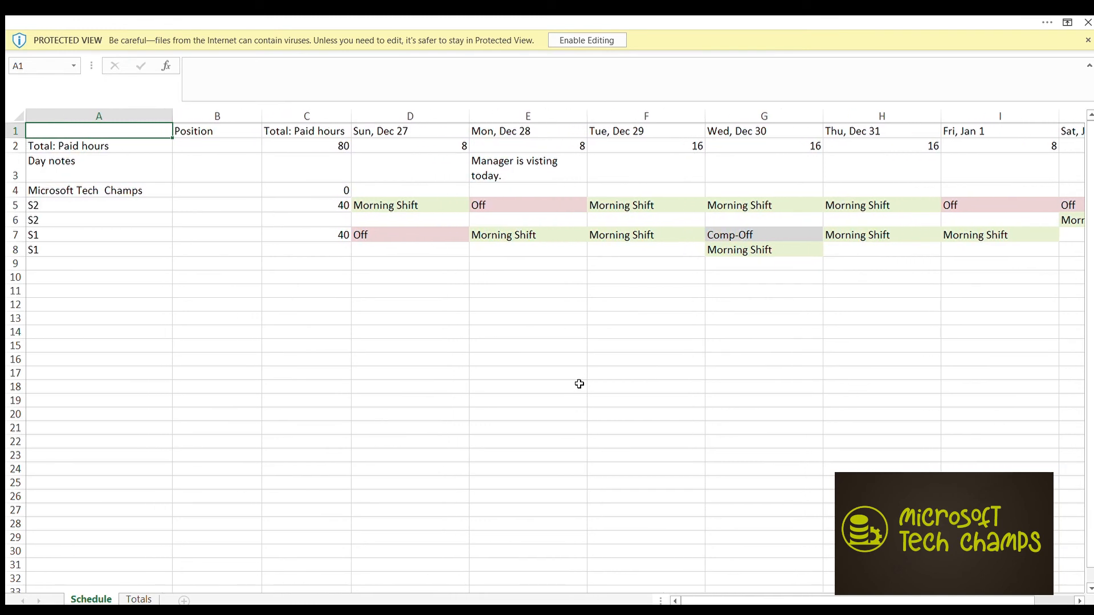
pyautogui.hscroll(2, 579, 384)
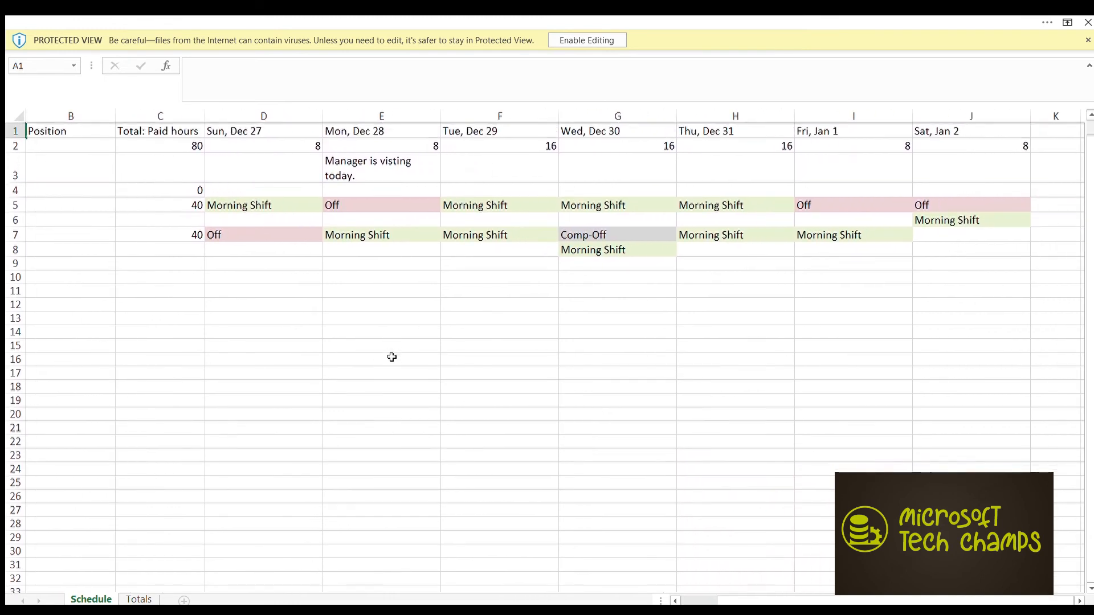
pyautogui.hscroll(-2, 393, 358)
pyautogui.hscroll(1, 545, 254)
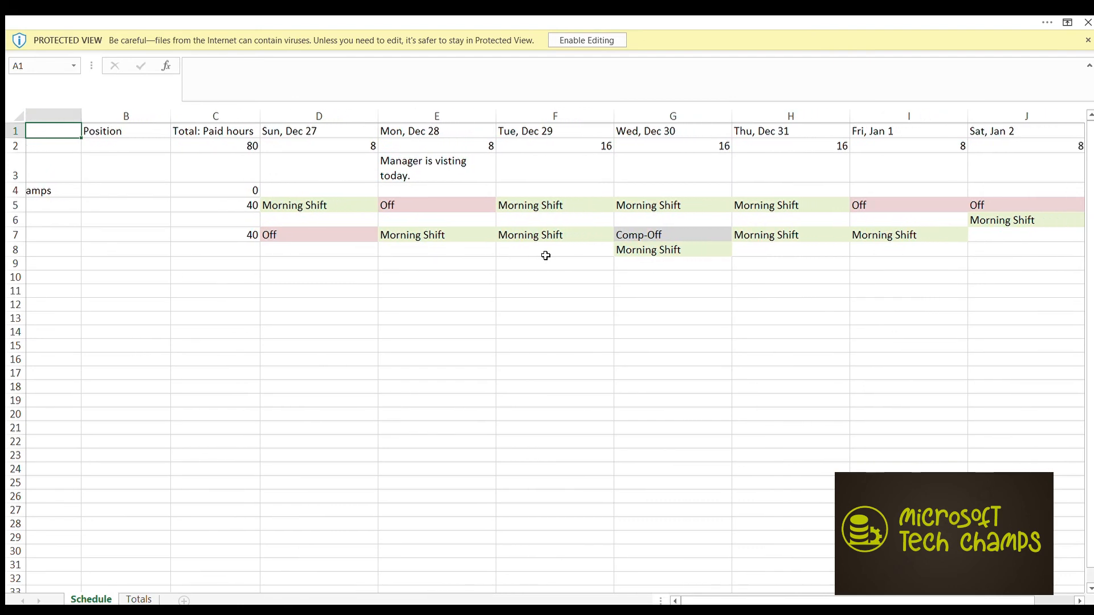
pyautogui.hscroll(1, 545, 255)
pyautogui.click(371, 207)
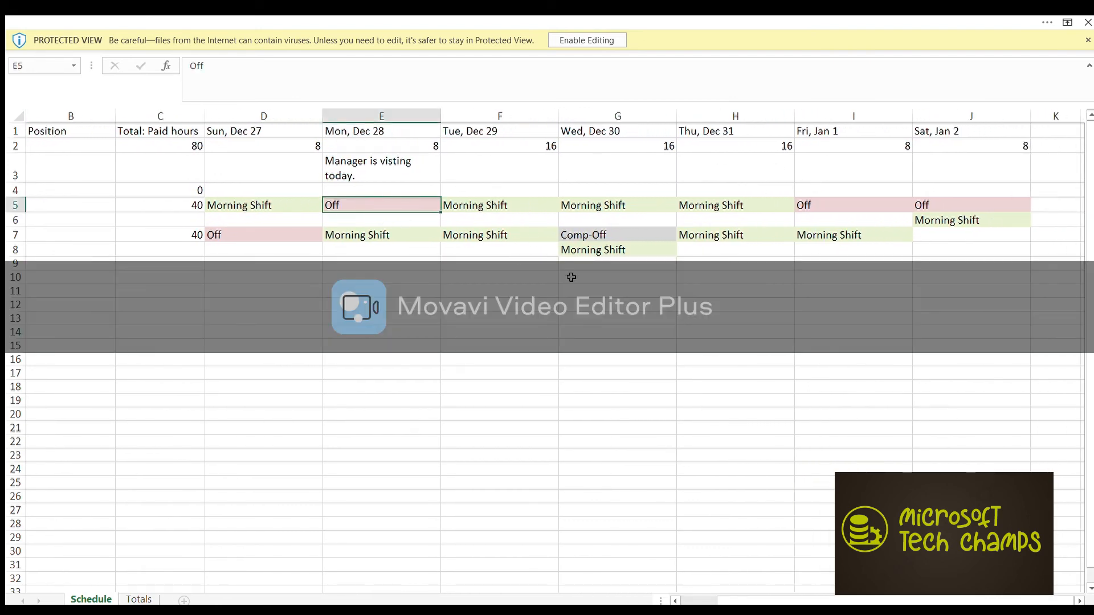
pyautogui.hscroll(-3, 564, 285)
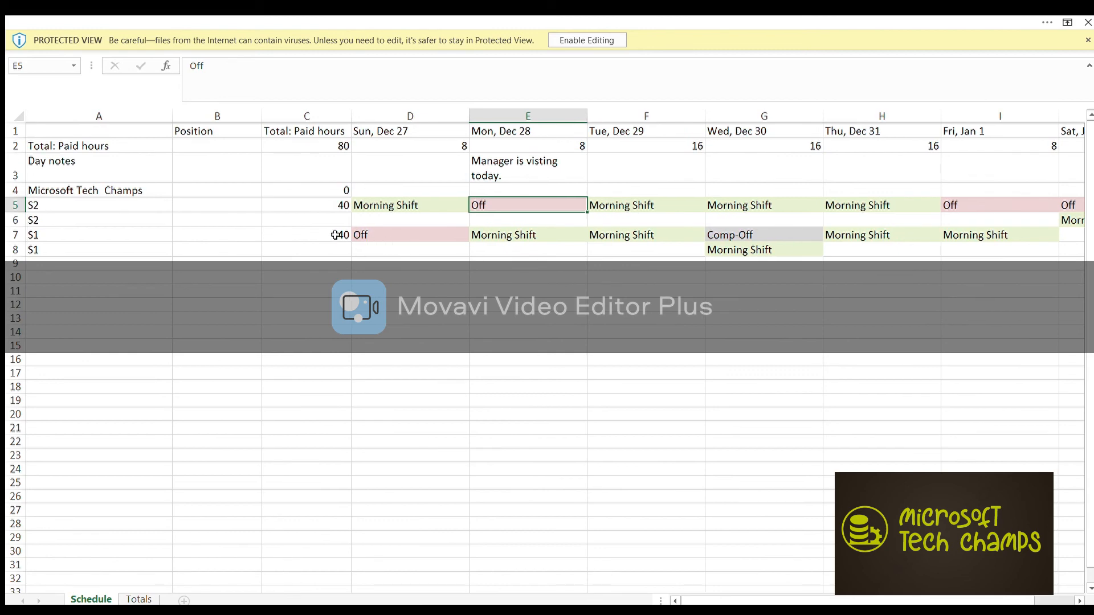
pyautogui.click(335, 235)
pyautogui.moveTo(326, 206); pyautogui.dragTo(316, 310)
pyautogui.click(633, 429)
pyautogui.hscroll(1, 633, 429)
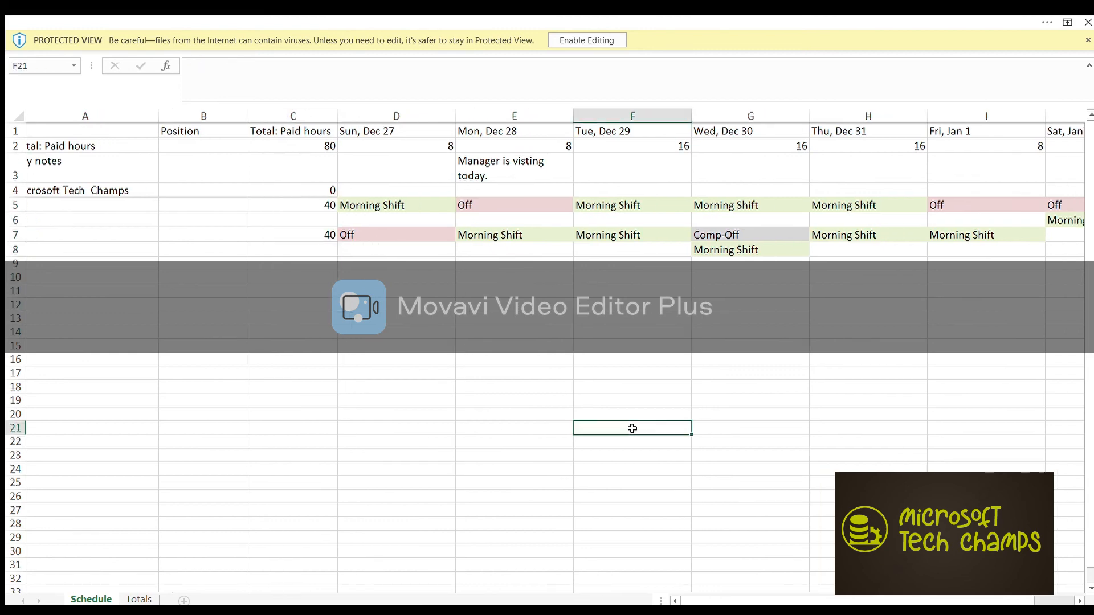
pyautogui.hscroll(3, 632, 428)
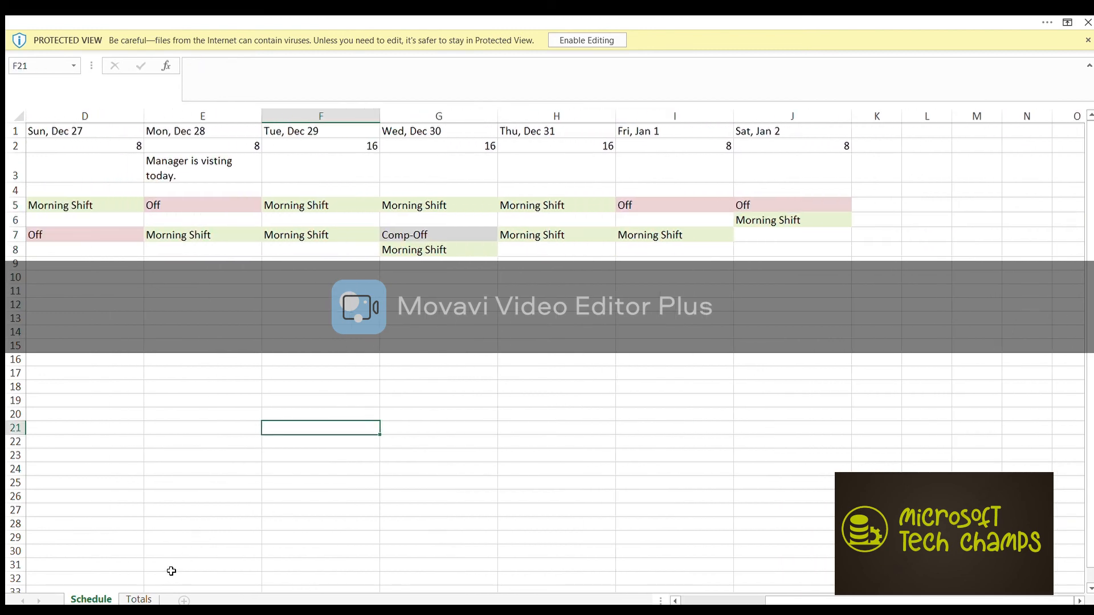
# Examine the Totals sheet for each employee's paid hours and the full and partial days off by reason.
pyautogui.click(139, 599)
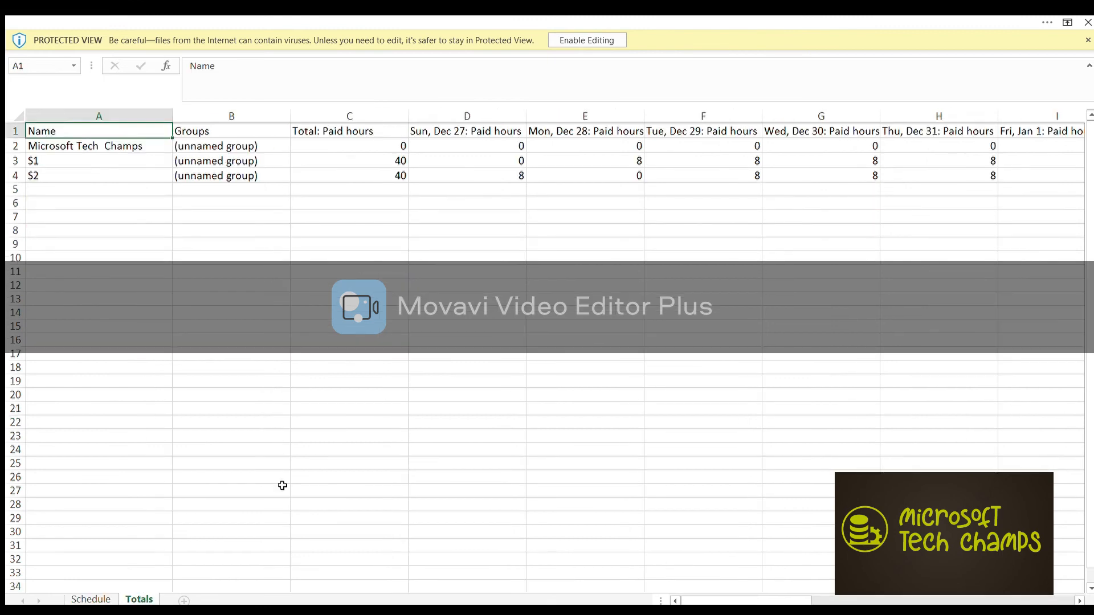
pyautogui.click(375, 160)
pyautogui.moveTo(376, 160); pyautogui.dragTo(374, 190)
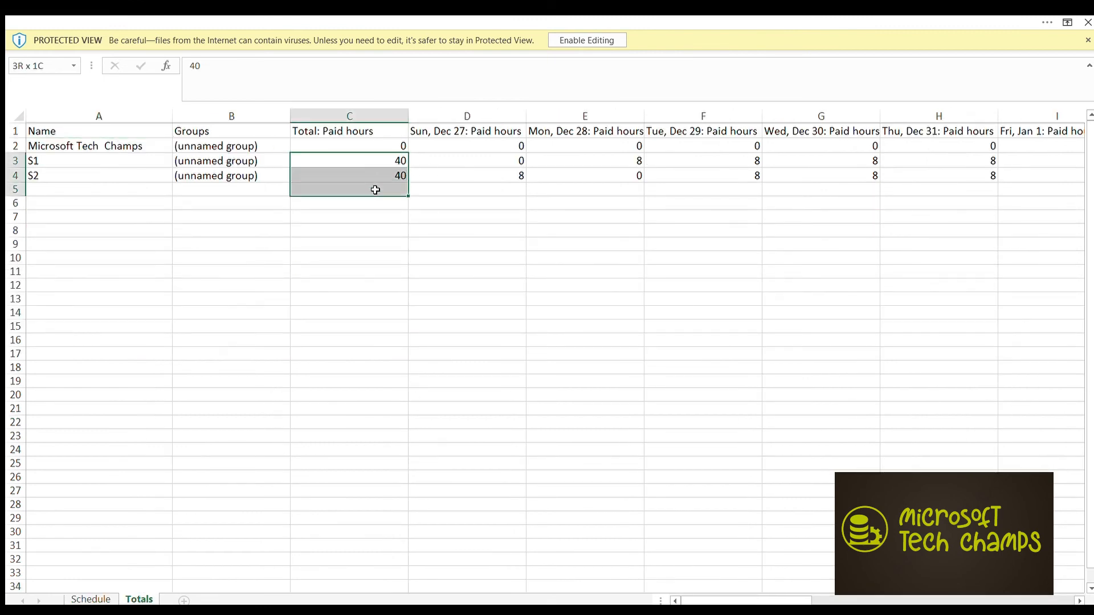
pyautogui.hscroll(1, 414, 319)
pyautogui.hscroll(-1, 594, 240)
pyautogui.hscroll(3, 508, 277)
pyautogui.hscroll(5, 508, 278)
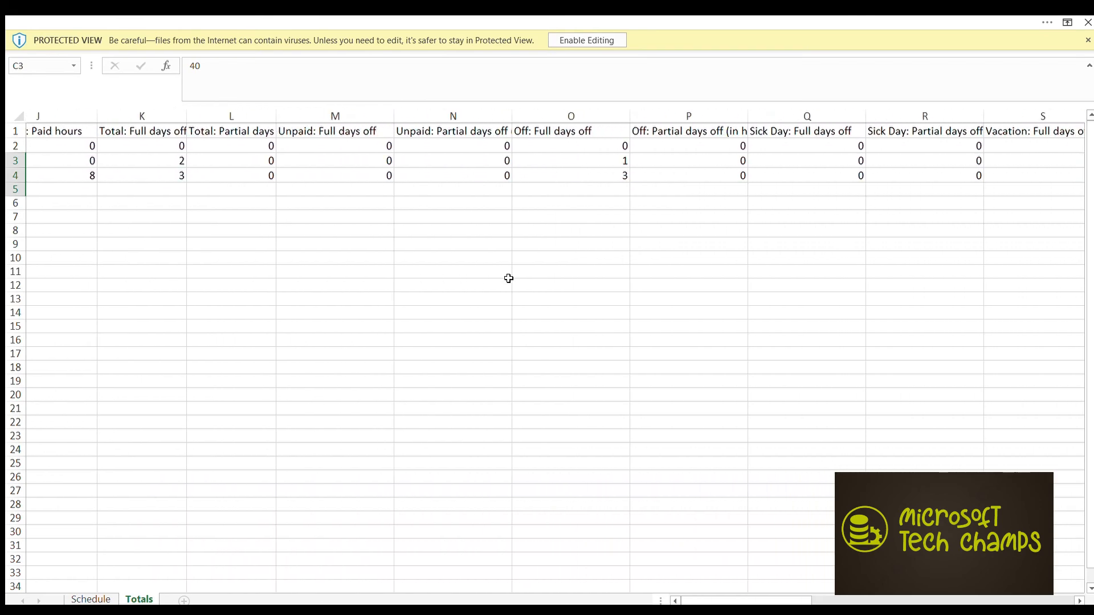
# Switch to Teams and export the team's time clock report for 12/14/2020 to 12/28/2020.
pyautogui.hscroll(-2, 509, 278)
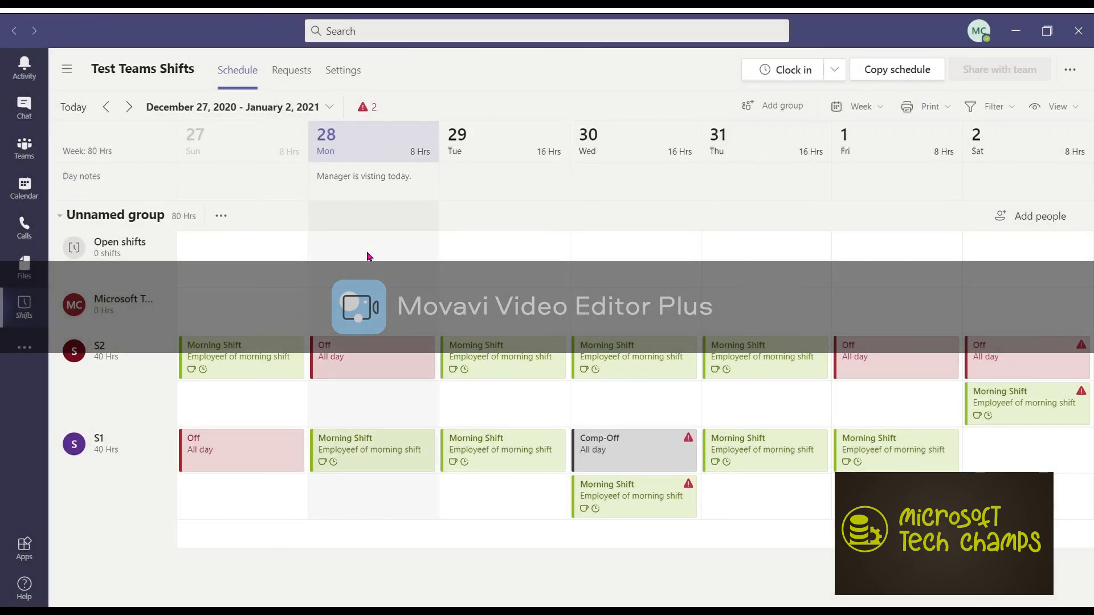
pyautogui.click(349, 81)
pyautogui.scroll(-5, 359, 351)
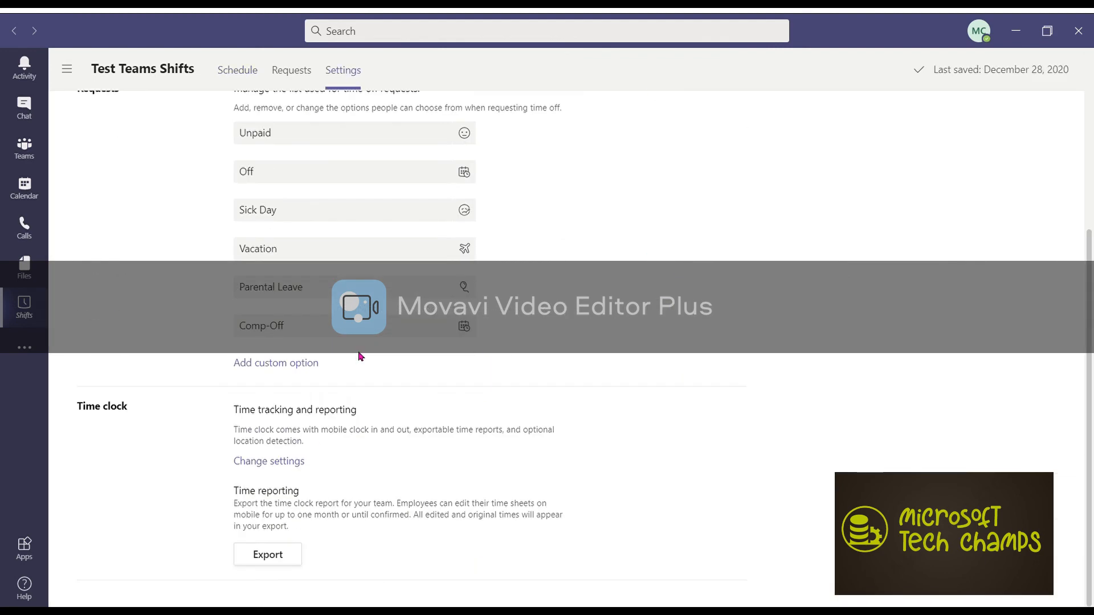
pyautogui.click(268, 556)
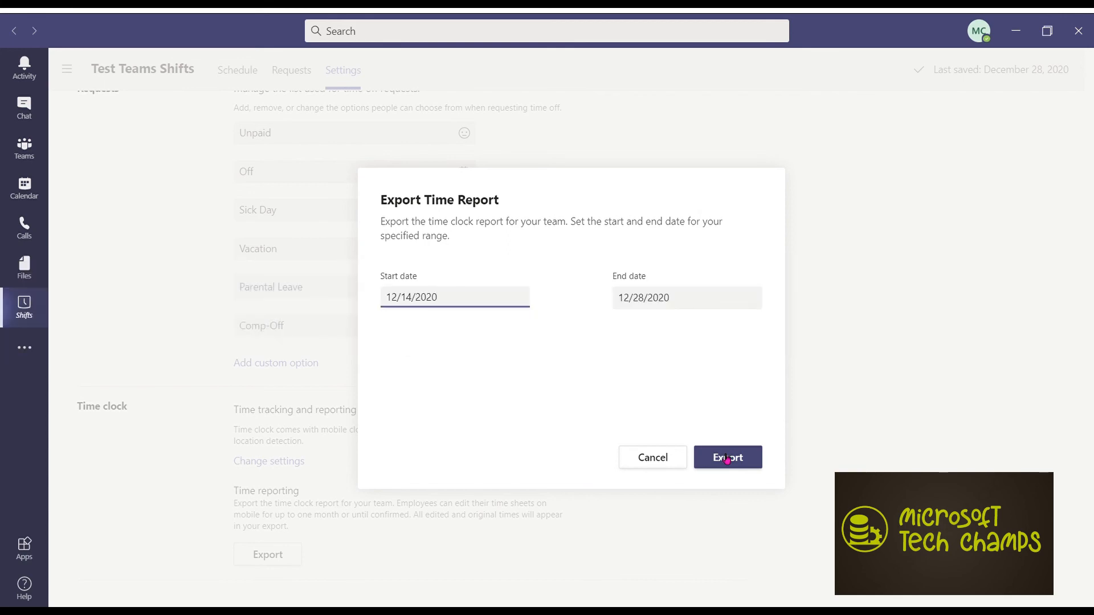
pyautogui.click(727, 458)
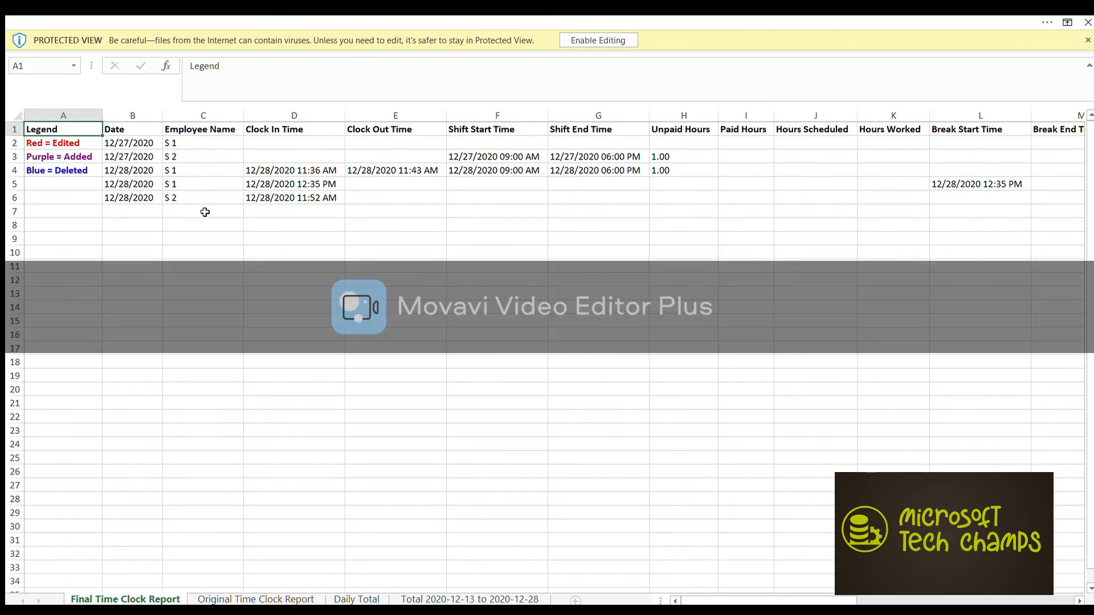
# Examine the Final Time Clock Report sheet in Excel, covering clock-in and clock-out times, breaks, on-location columns and time off.
pyautogui.moveTo(285, 155); pyautogui.dragTo(286, 234)
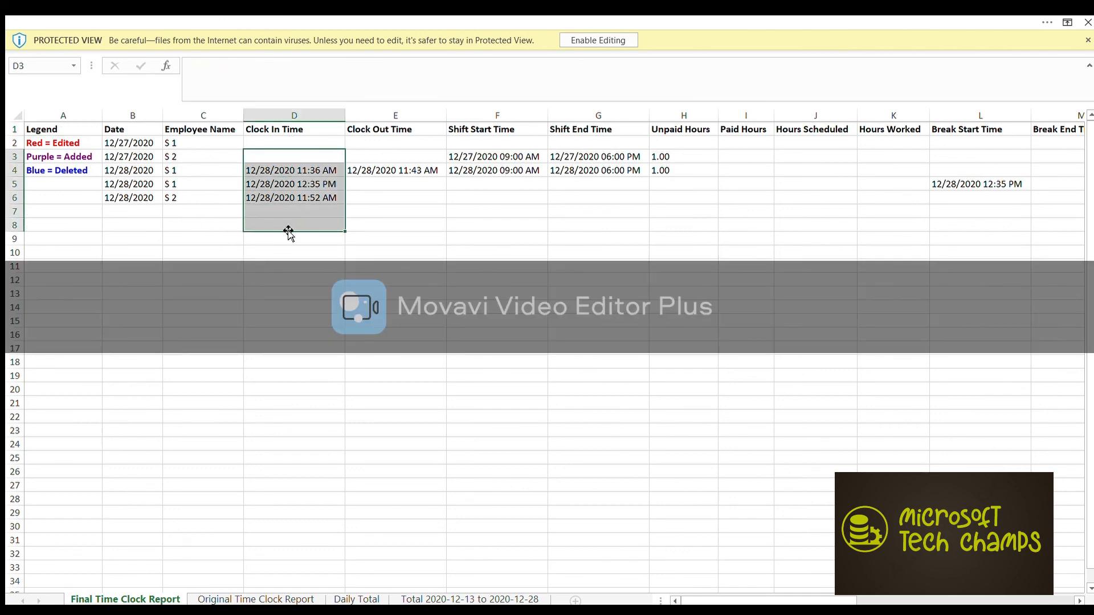
pyautogui.moveTo(367, 154); pyautogui.dragTo(385, 239)
pyautogui.hscroll(3, 558, 330)
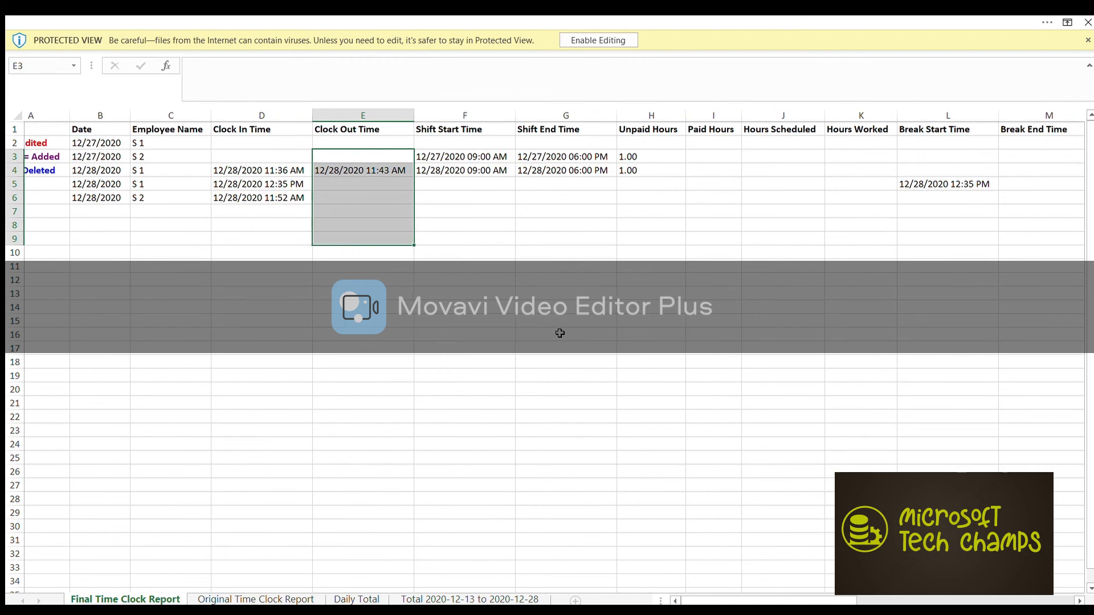
pyautogui.moveTo(735, 166); pyautogui.dragTo(738, 212)
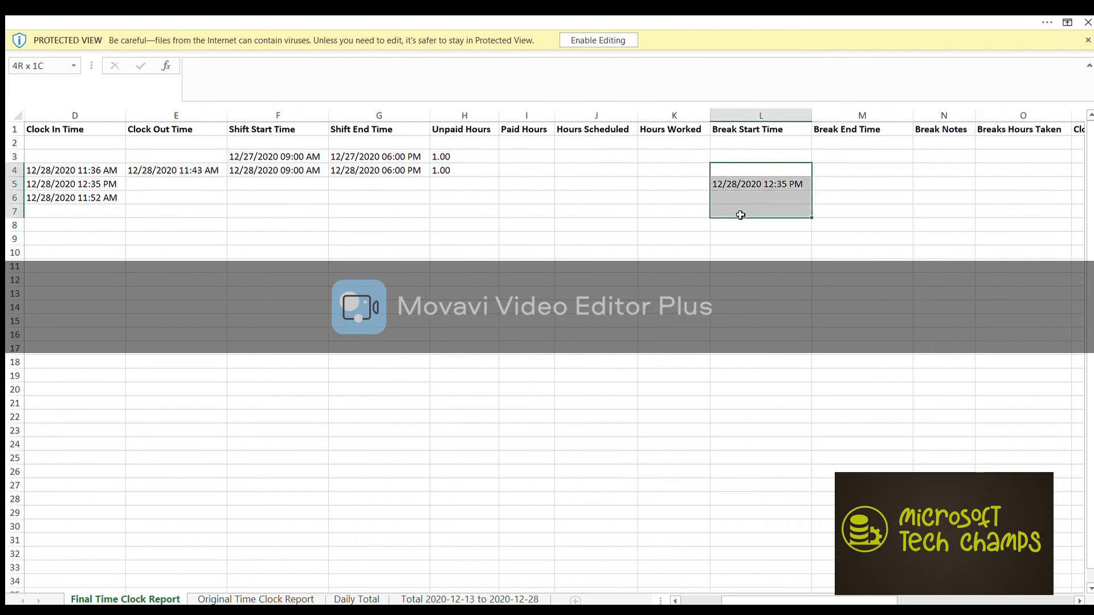
pyautogui.hscroll(9, 734, 284)
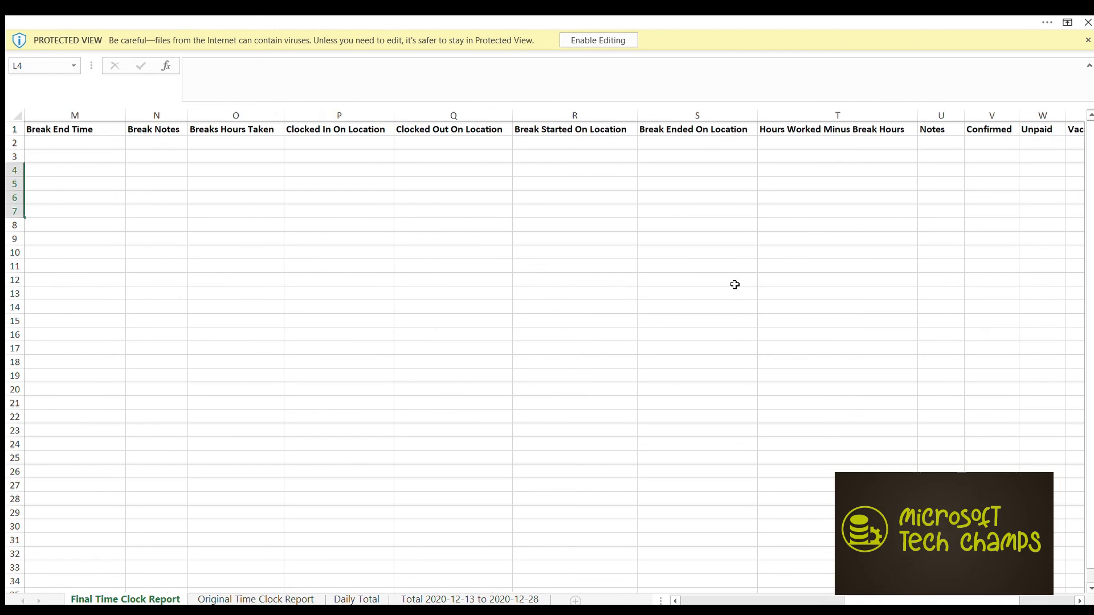
pyautogui.hscroll(5, 630, 280)
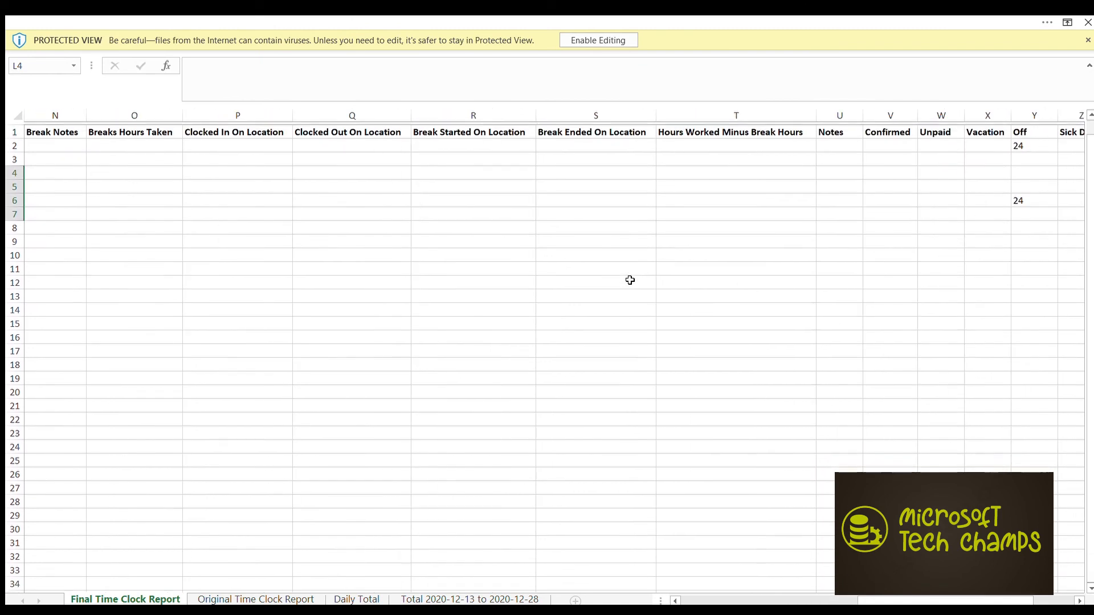
pyautogui.hscroll(-10, 629, 280)
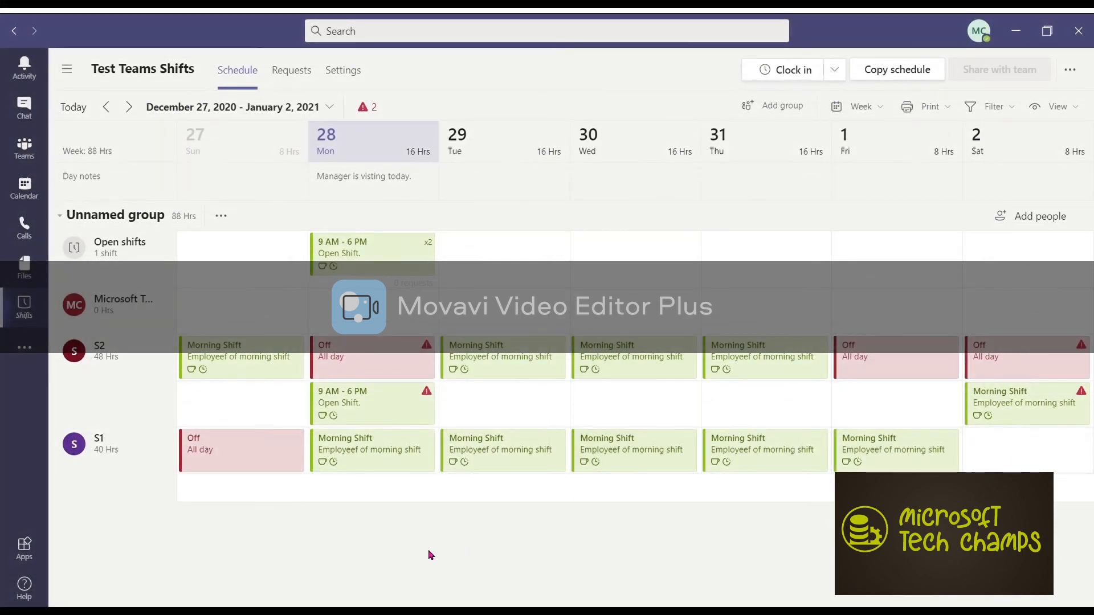
# Switch back to Teams, view the list of all schedules and close it.
pyautogui.click(66, 69)
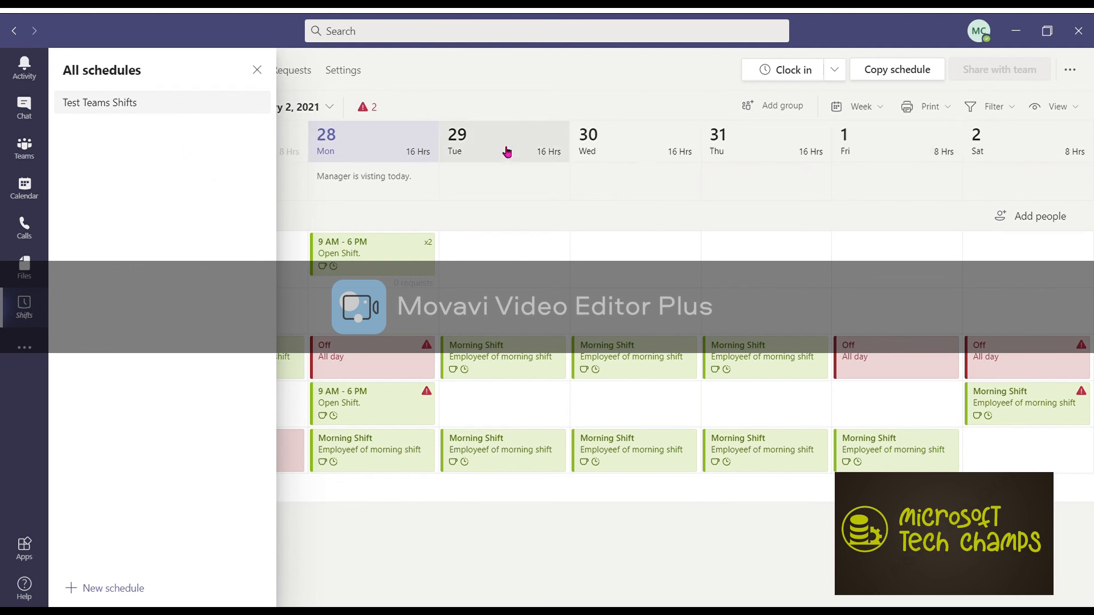
pyautogui.click(257, 70)
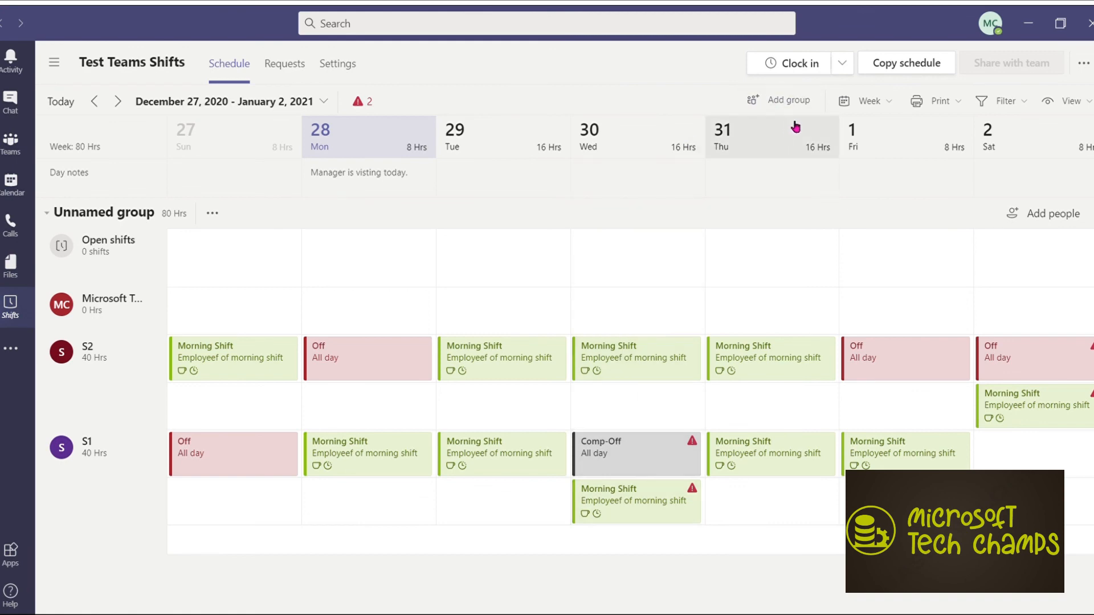
# Export the schedule from 12/27/2020 to 01/02/2021 with shift notes, daily hours and time off included.
pyautogui.click(1084, 65)
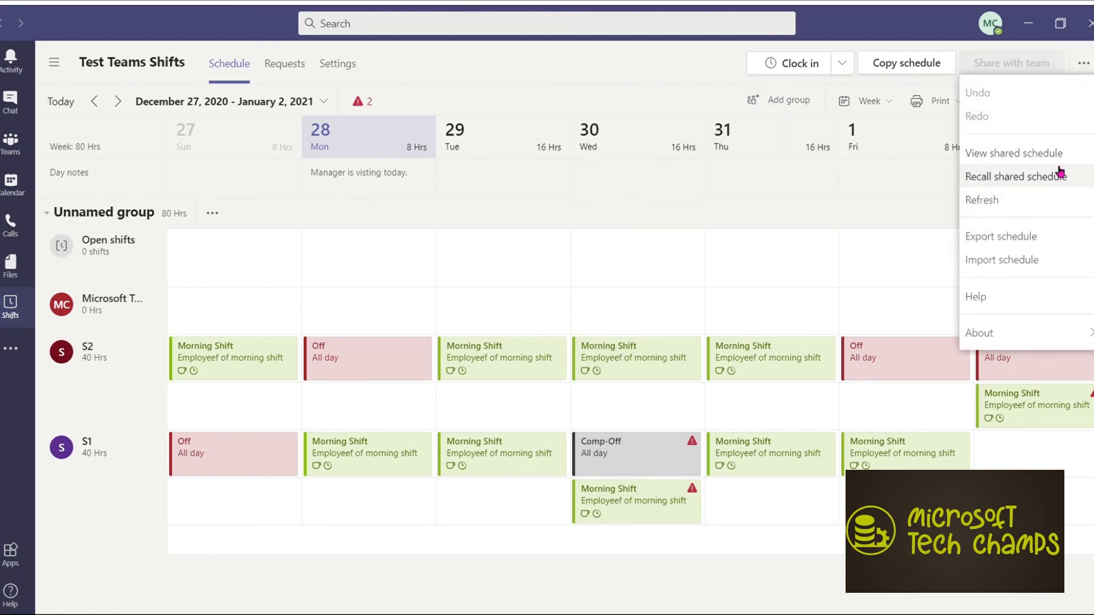
pyautogui.click(1011, 242)
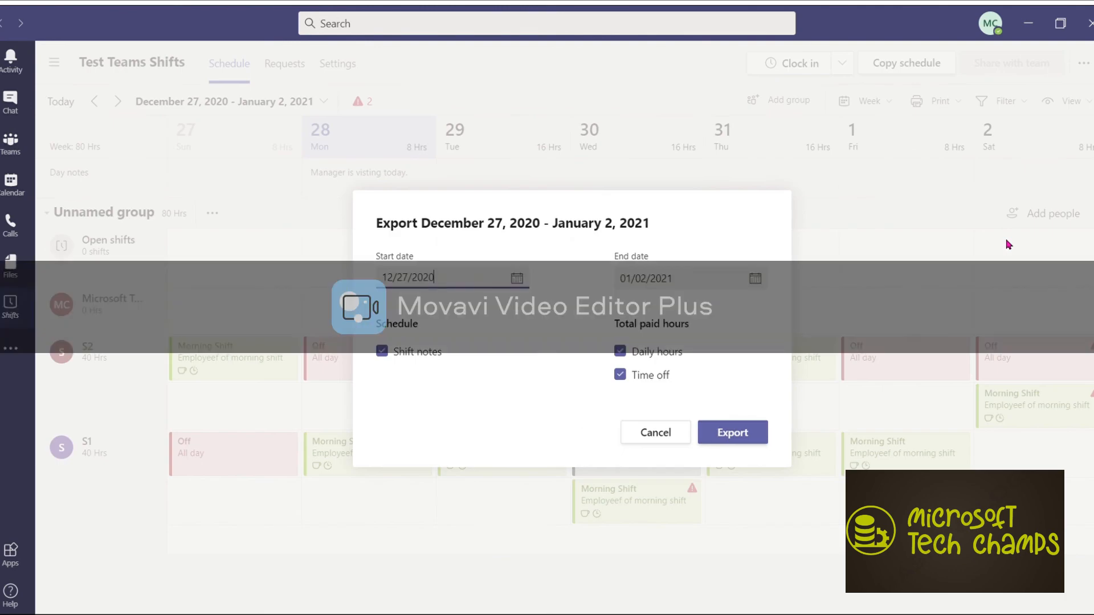
pyautogui.click(721, 450)
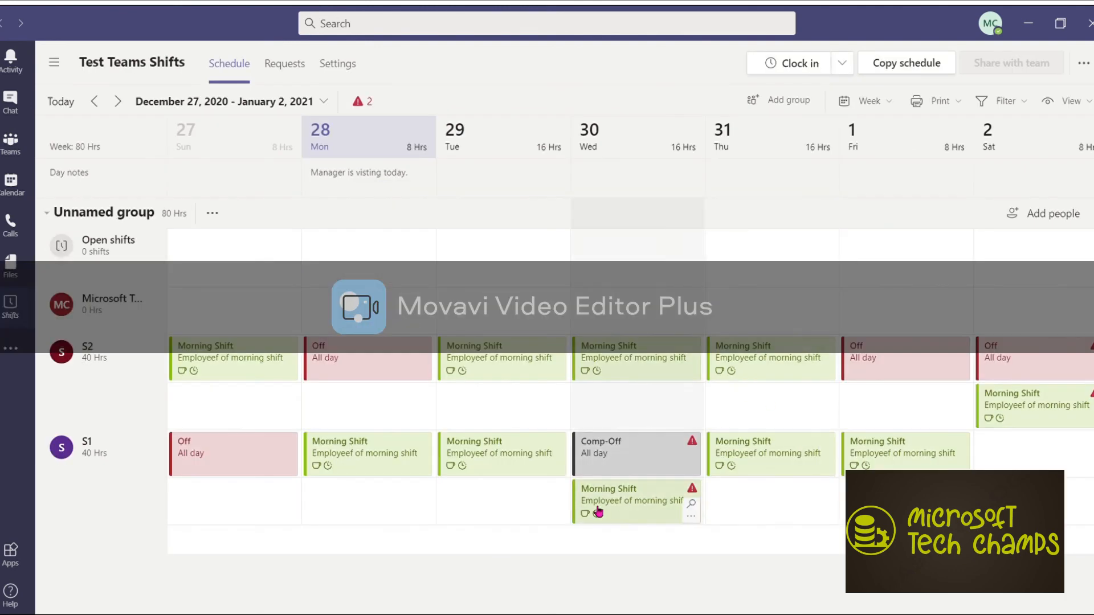